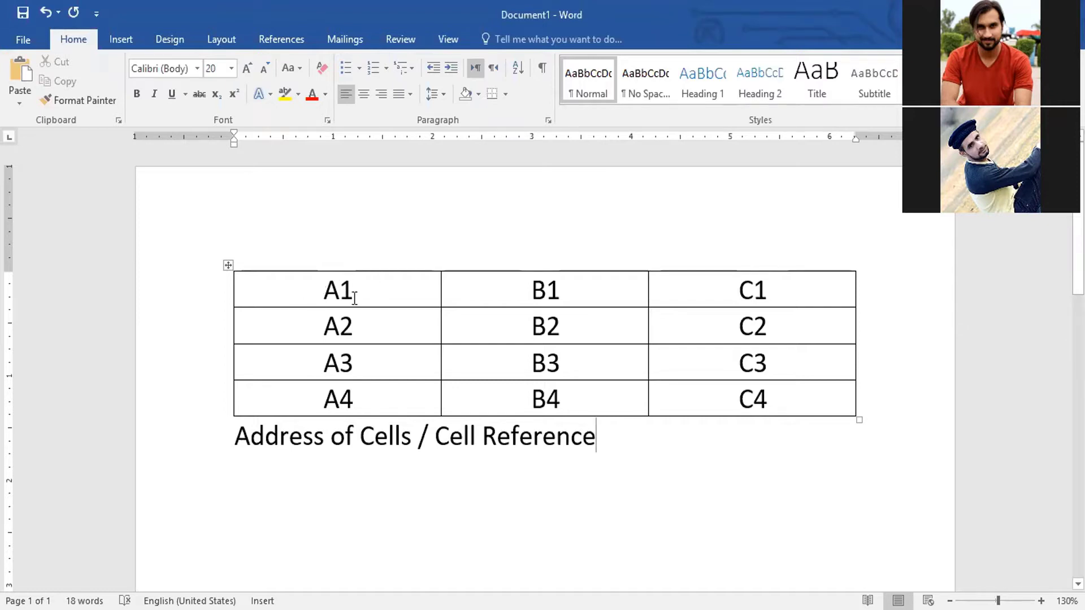
- Select cell A1, then each of table columns A, B and C in turn
{"action": "left_click_drag", "start_coordinate": [321, 296], "coordinate": [363, 291]}
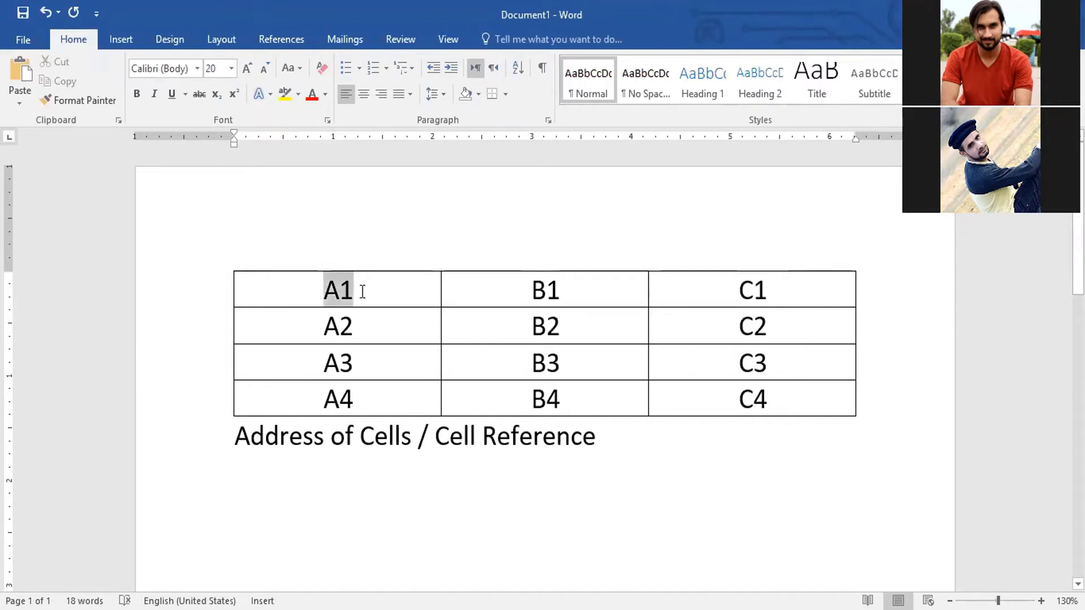
{"action": "left_click", "coordinate": [337, 296]}
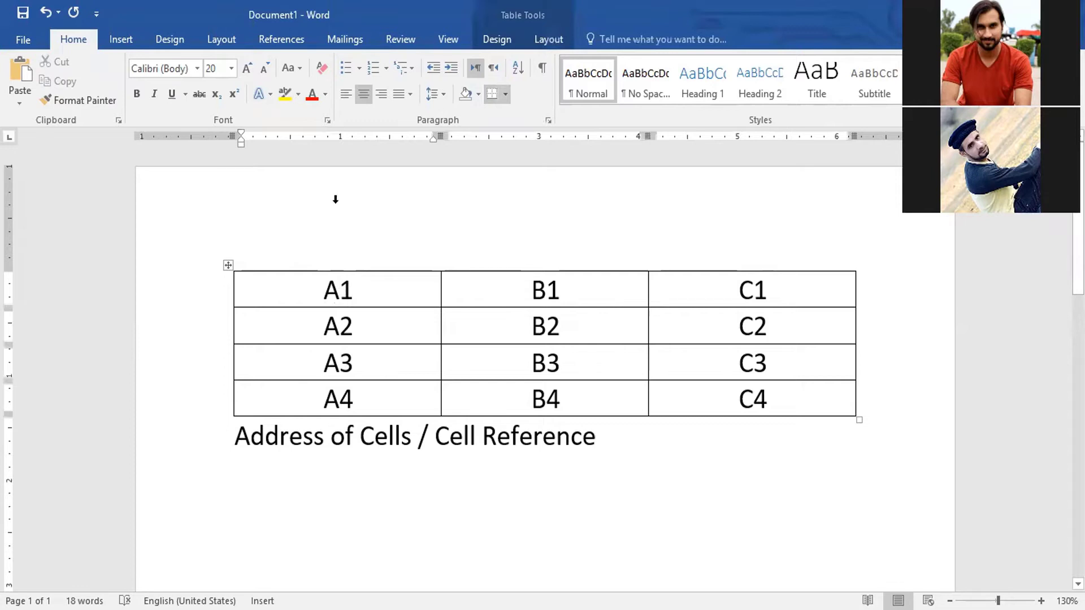
{"action": "left_click", "coordinate": [338, 253]}
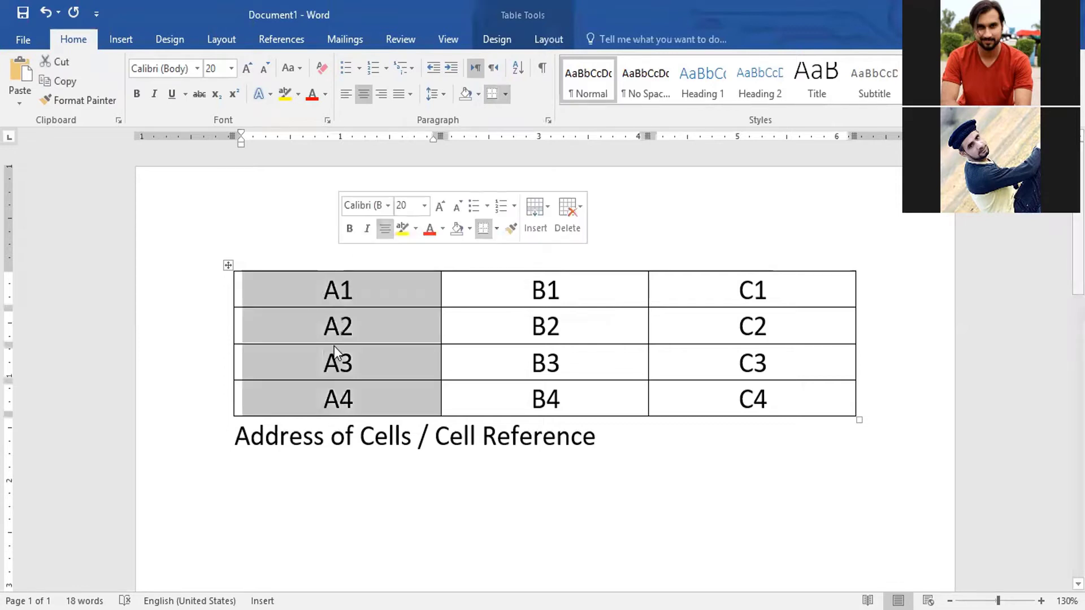
{"action": "left_click", "coordinate": [538, 252]}
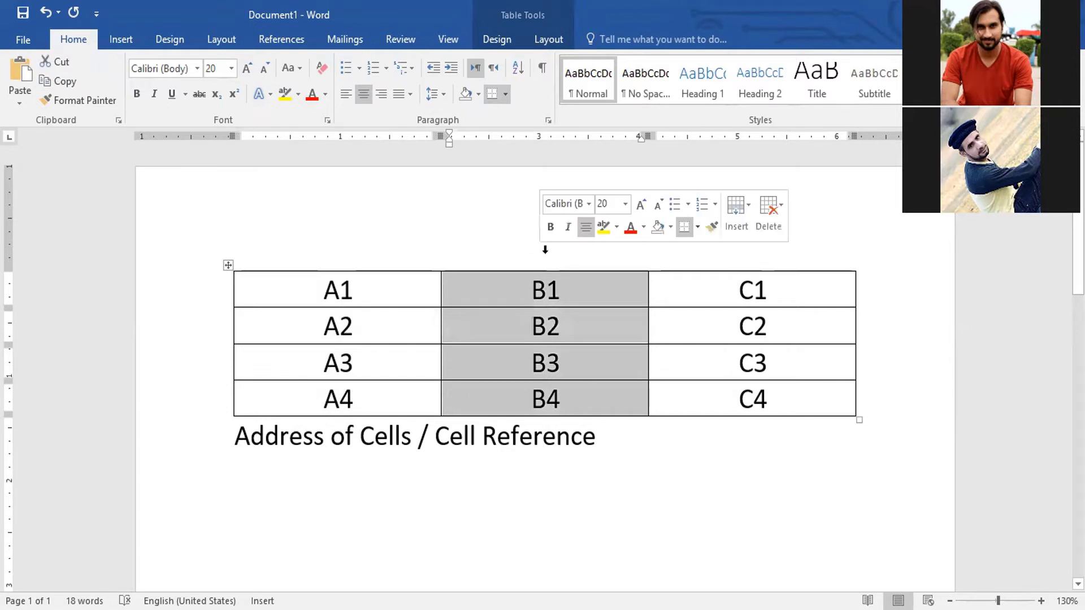
{"action": "left_click", "coordinate": [750, 252]}
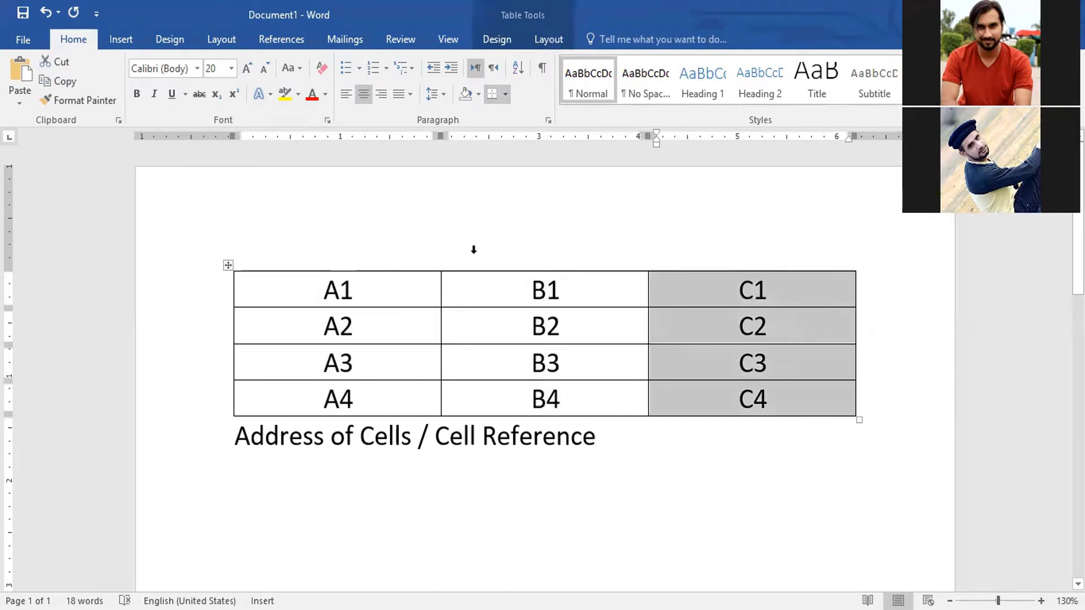
{"action": "left_click", "coordinate": [744, 277]}
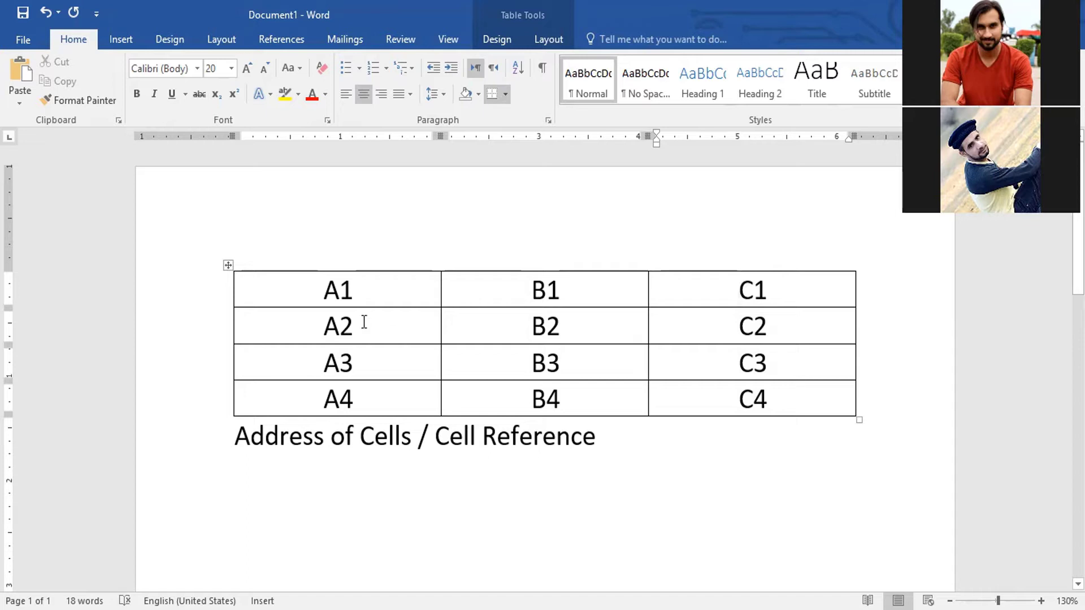
- Select table rows 1, 2 and 4 in turn from the left margin
{"action": "left_click", "coordinate": [199, 304]}
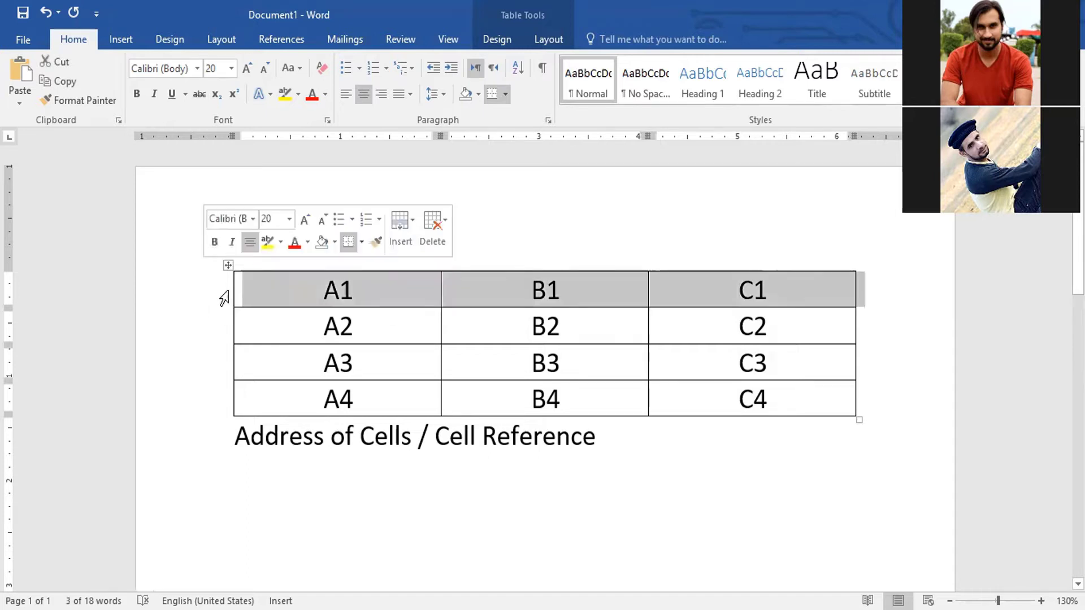
{"action": "left_click", "coordinate": [207, 340]}
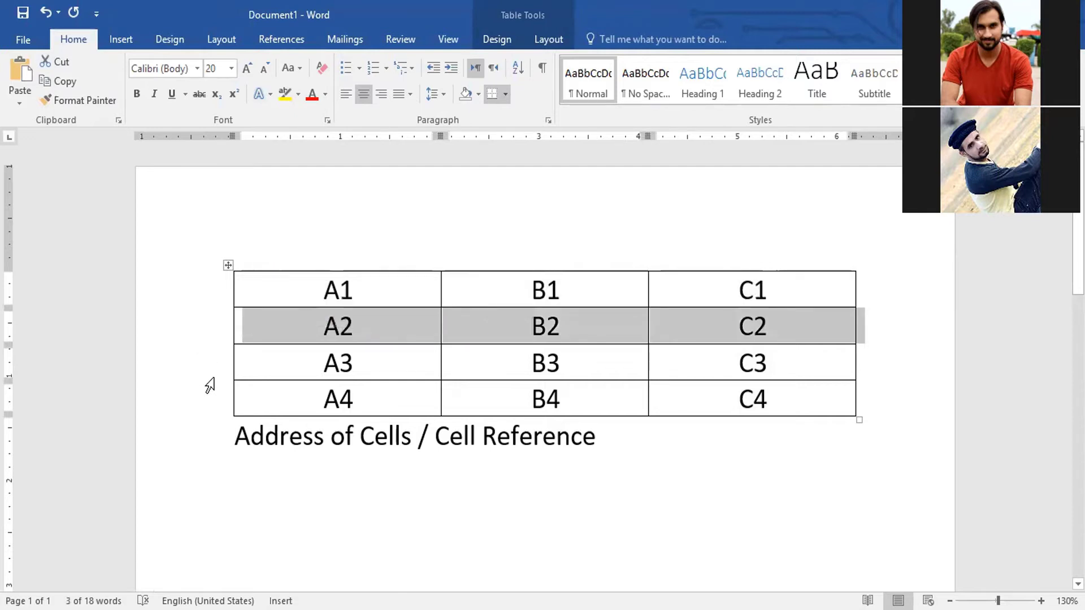
{"action": "left_click", "coordinate": [210, 398]}
- Below the Cell Reference caption, add lines 'Column Name: A,B,C,.....' and 'Row Name: 1,2,3,4......'
{"action": "left_click", "coordinate": [612, 439]}
{"action": "key", "text": "Return"}
{"action": "type", "text": "Column Name: A, b"}
{"action": "key", "text": "BackSpace"}
{"action": "key", "text": "BackSpace"}
{"action": "type", "text": "B,C,....."}
{"action": "key", "text": "Return"}
{"action": "type", "text": "Row Name: 1,2,3,4......"}
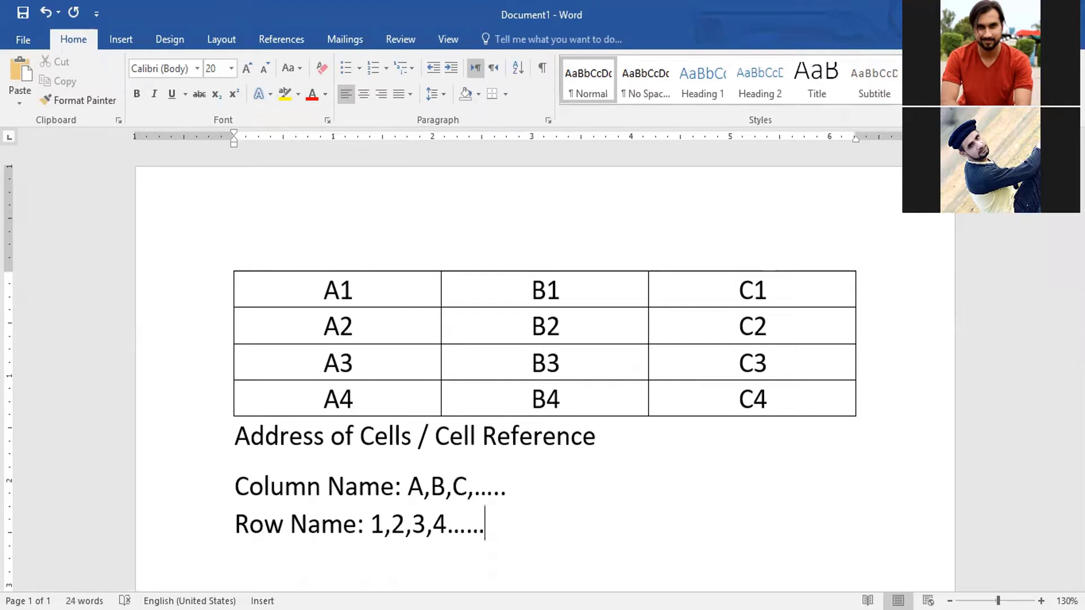
{"action": "mouse_move", "coordinate": [338, 290]}
{"action": "left_click_drag", "start_coordinate": [325, 291], "coordinate": [366, 300]}
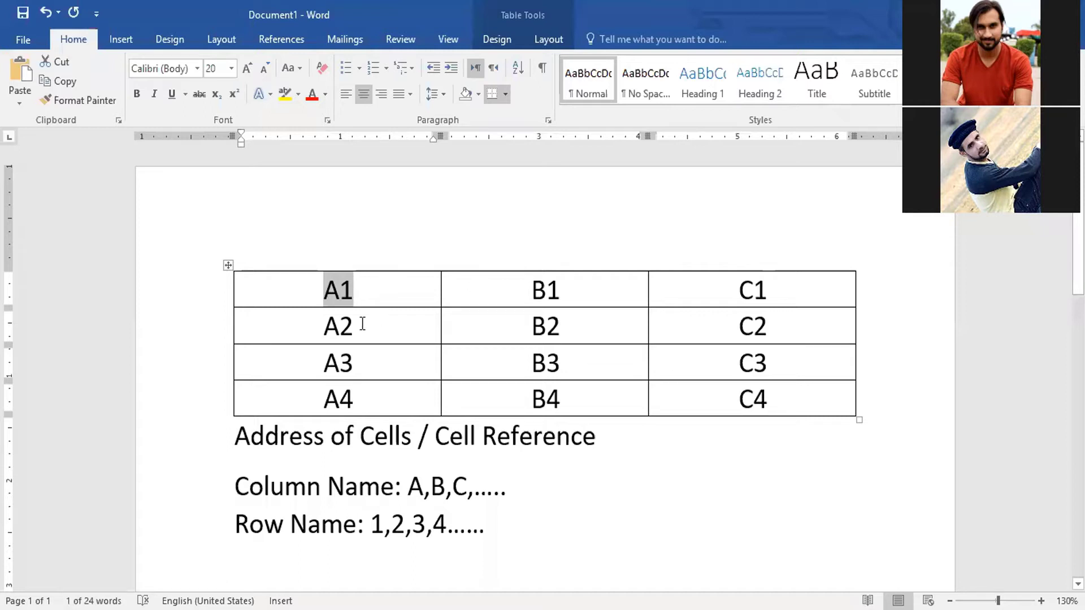
{"action": "left_click_drag", "start_coordinate": [310, 324], "coordinate": [373, 326]}
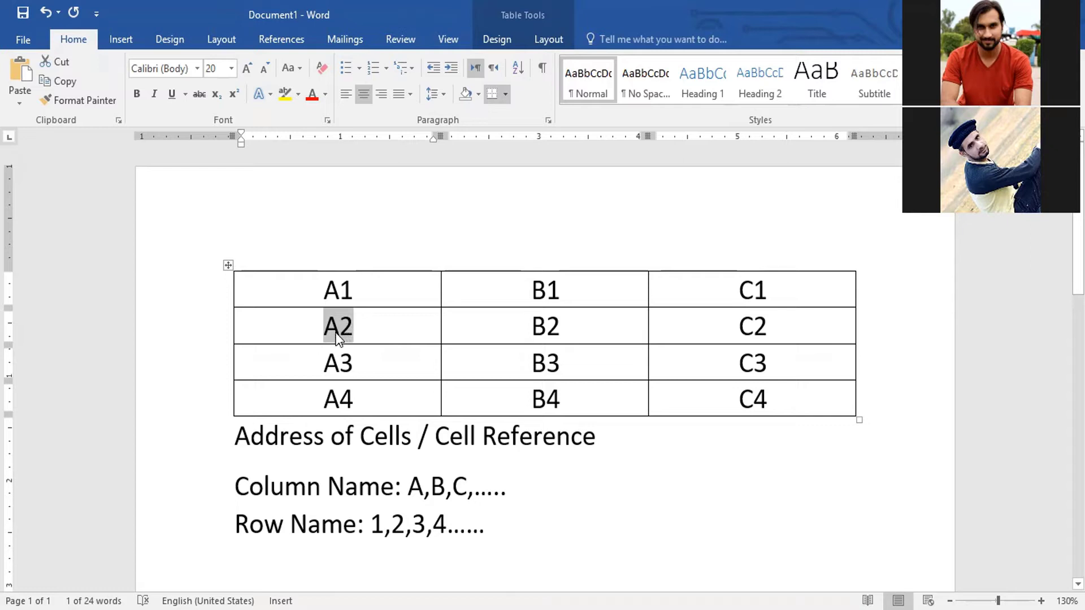
{"action": "left_click", "coordinate": [340, 373]}
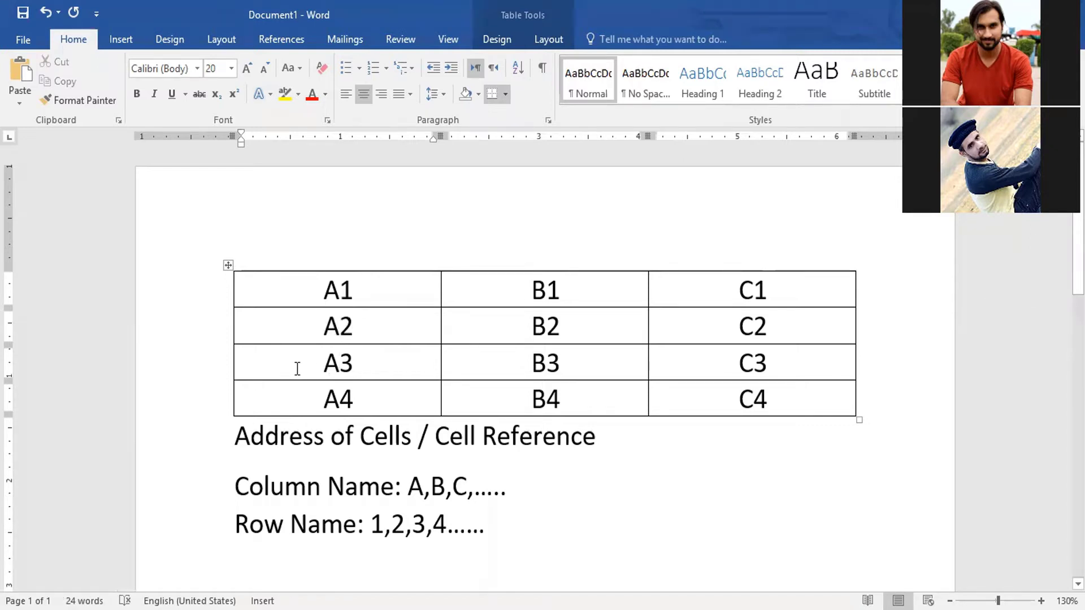
{"action": "left_click_drag", "start_coordinate": [321, 373], "coordinate": [372, 367]}
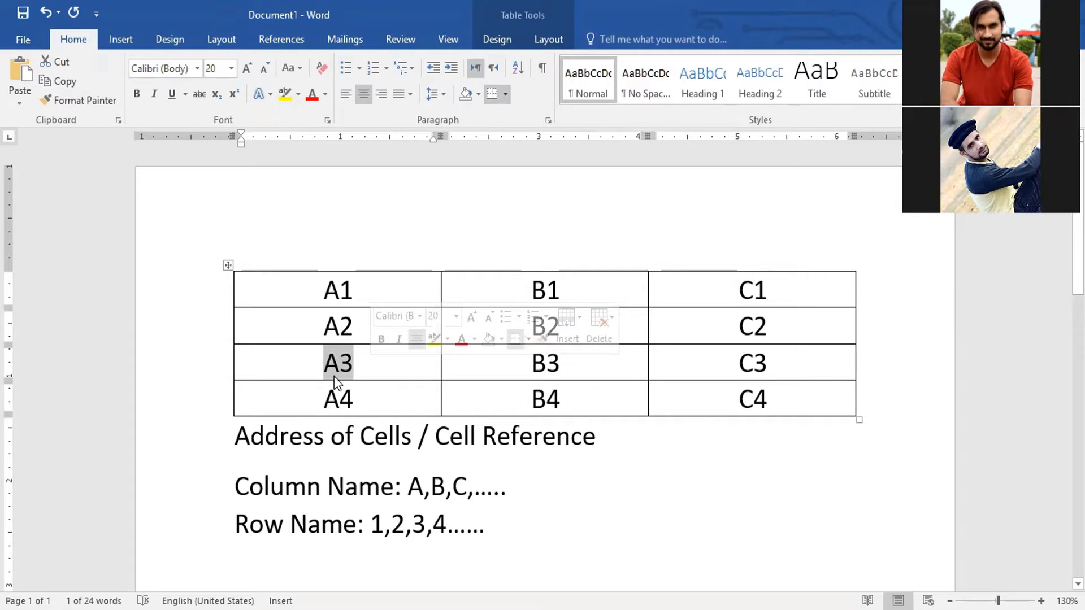
{"action": "left_click", "coordinate": [344, 371]}
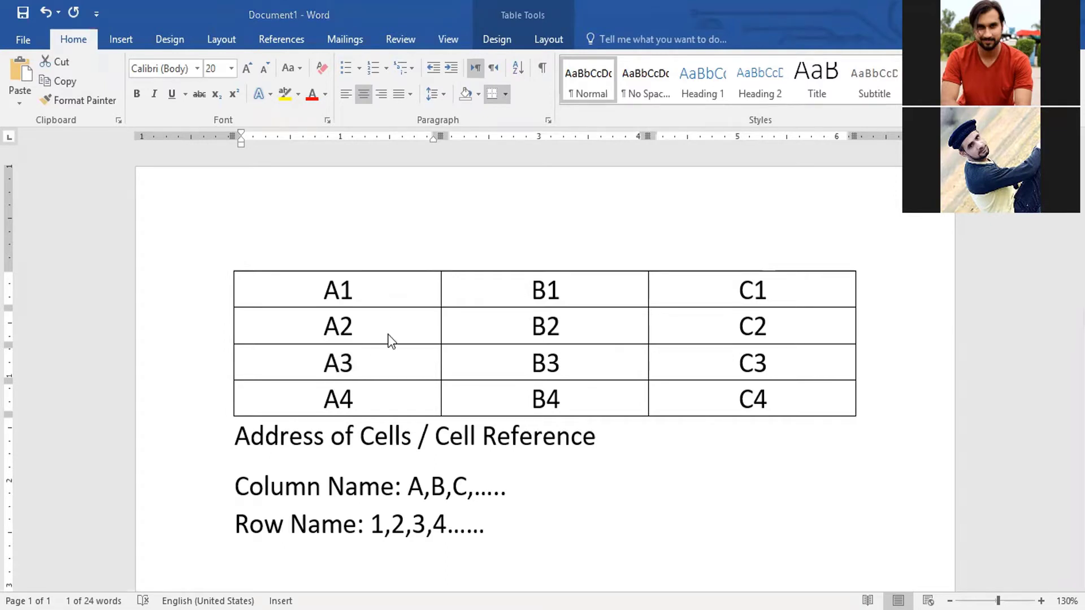
{"action": "mouse_move", "coordinate": [564, 361]}
{"action": "left_mouse_down"}
{"action": "mouse_move", "coordinate": [526, 362]}
{"action": "mouse_move", "coordinate": [561, 365]}
{"action": "left_mouse_up"}
{"action": "left_click", "coordinate": [551, 367]}
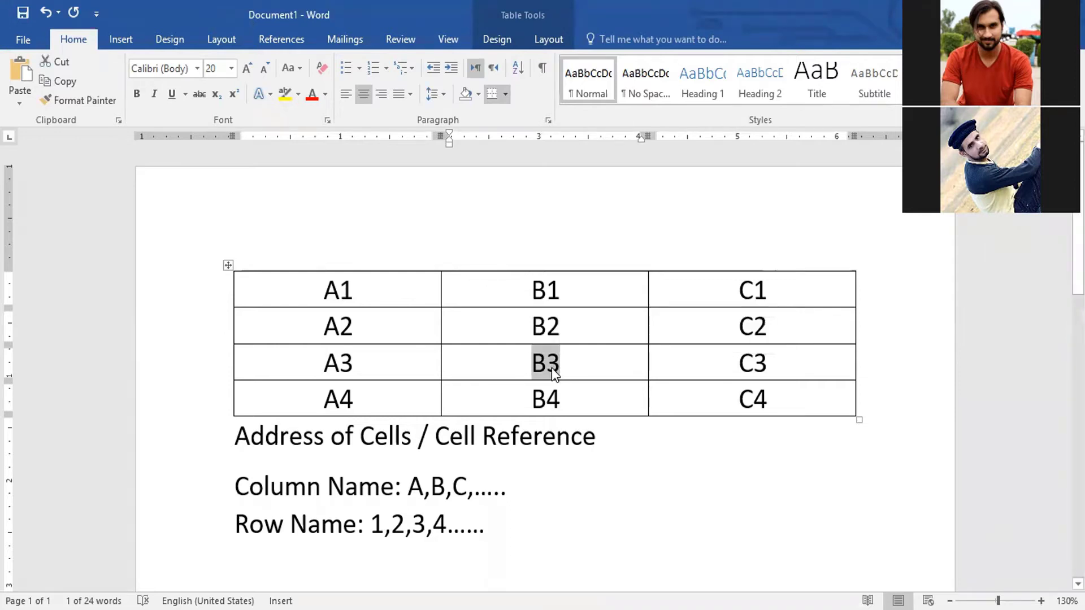
{"action": "left_click", "coordinate": [509, 532]}
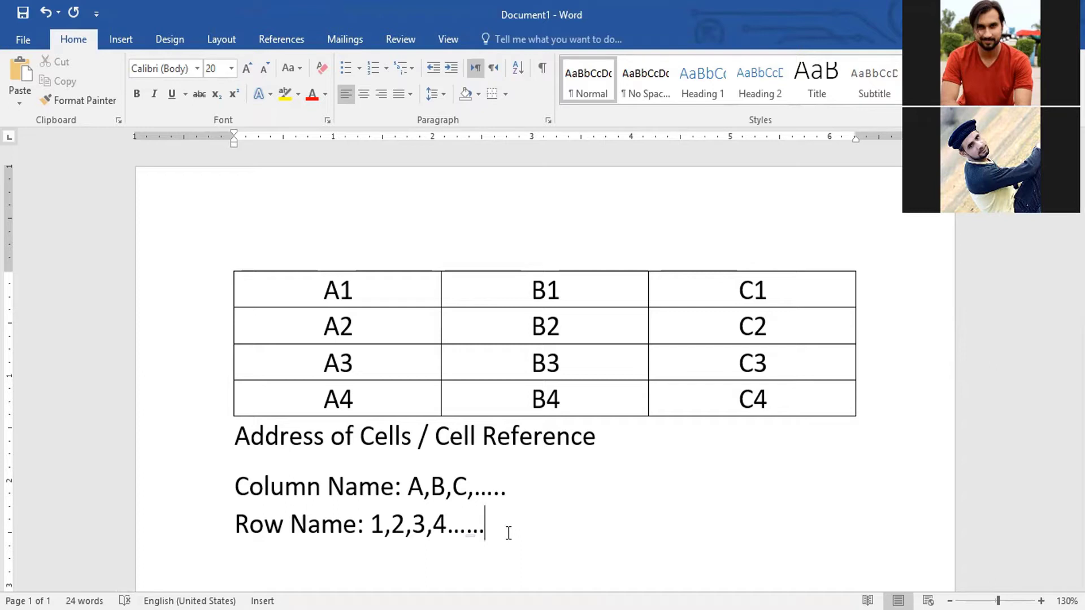
{"action": "left_click_drag", "start_coordinate": [436, 439], "coordinate": [572, 448]}
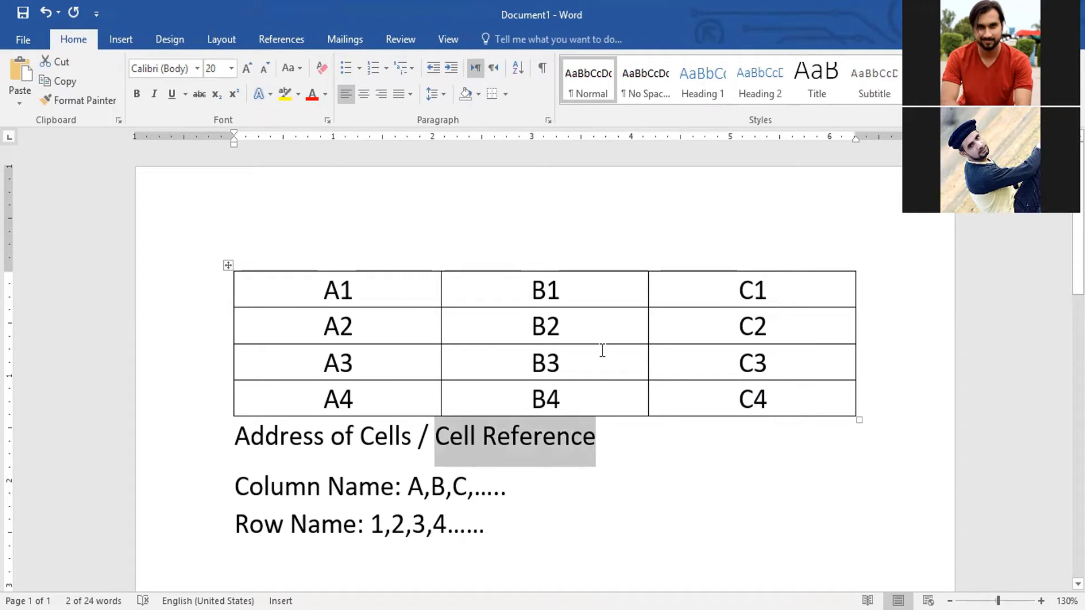
{"action": "left_click", "coordinate": [618, 480]}
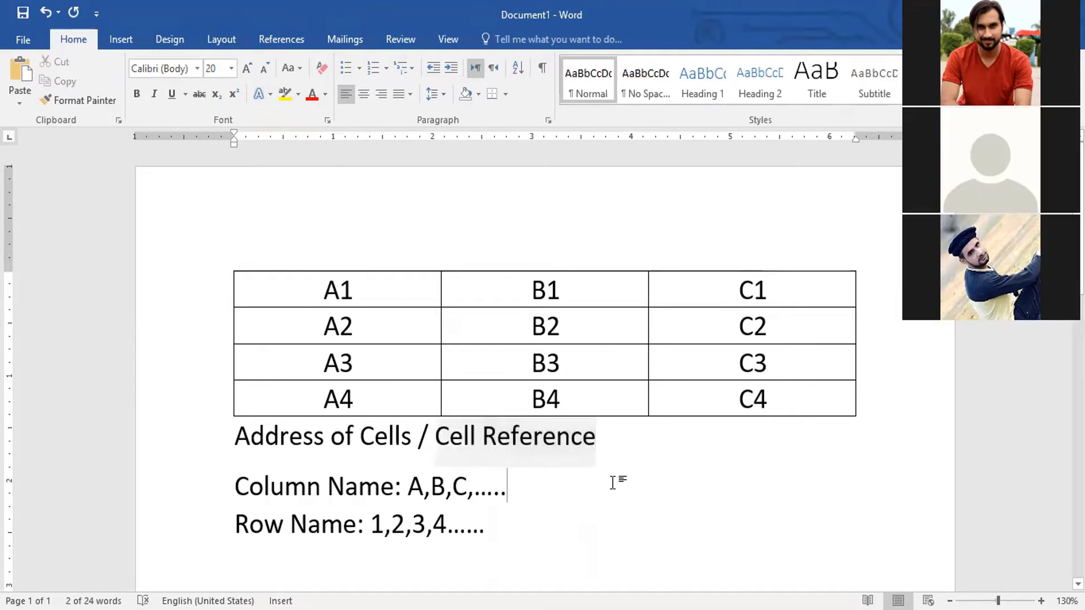
{"action": "left_click_drag", "start_coordinate": [326, 285], "coordinate": [339, 288]}
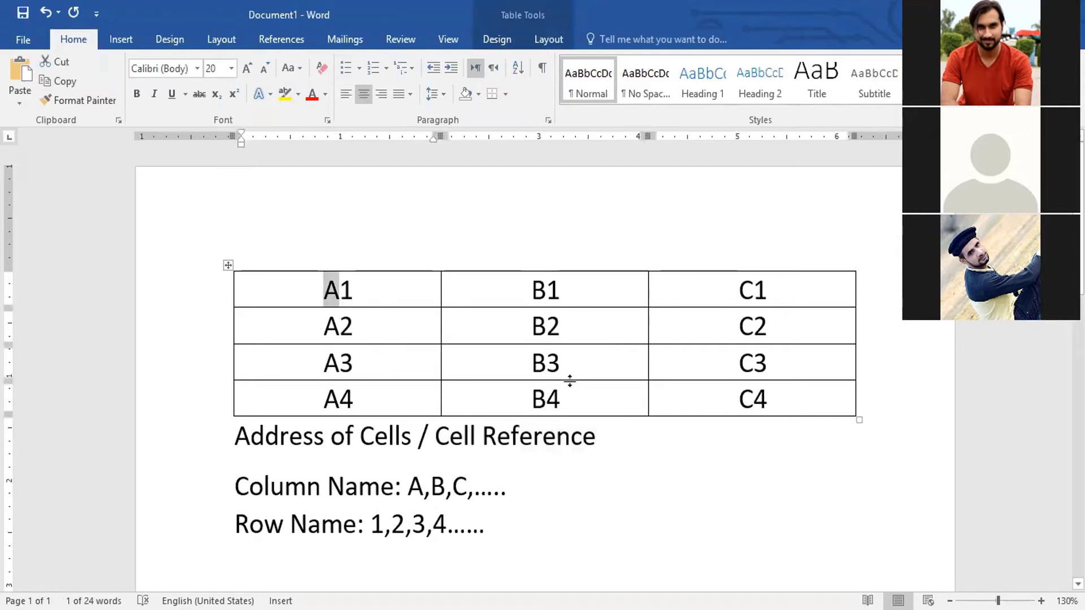
{"action": "left_click", "coordinate": [573, 400]}
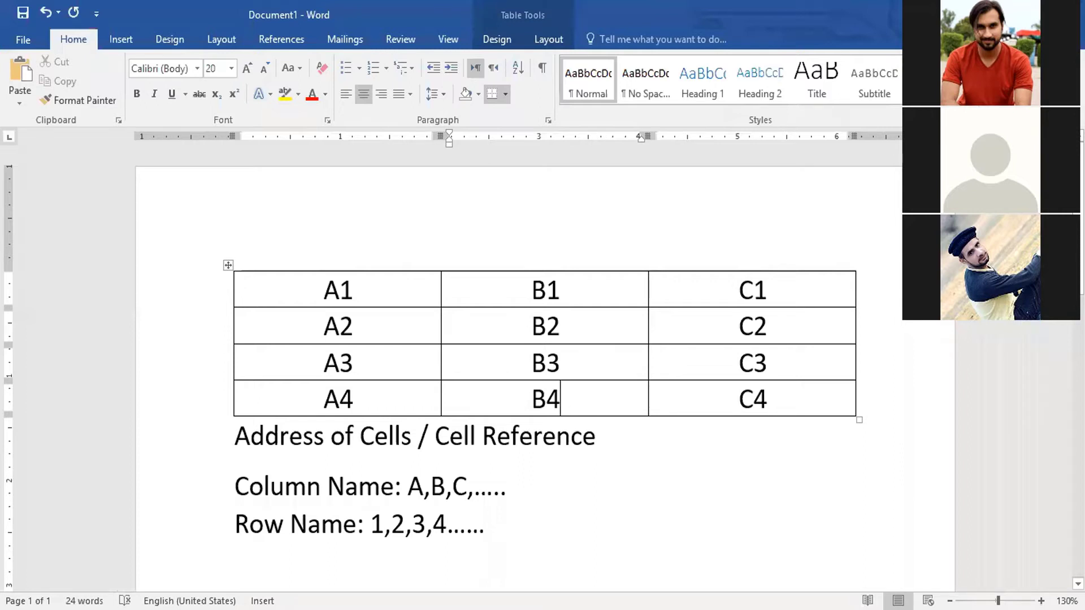
- Insert a 3×3 table on the empty line below the Row Name note
{"action": "scroll", "coordinate": [543, 367], "scroll_direction": "down", "scroll_amount": 5}
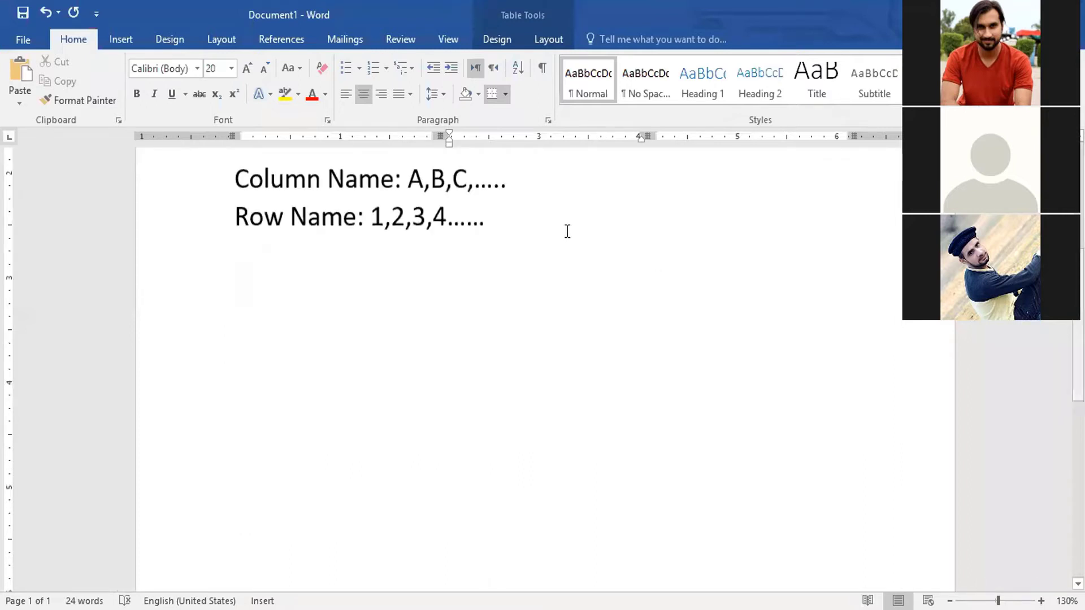
{"action": "key", "text": "ctrl+End"}
{"action": "left_click", "coordinate": [125, 36]}
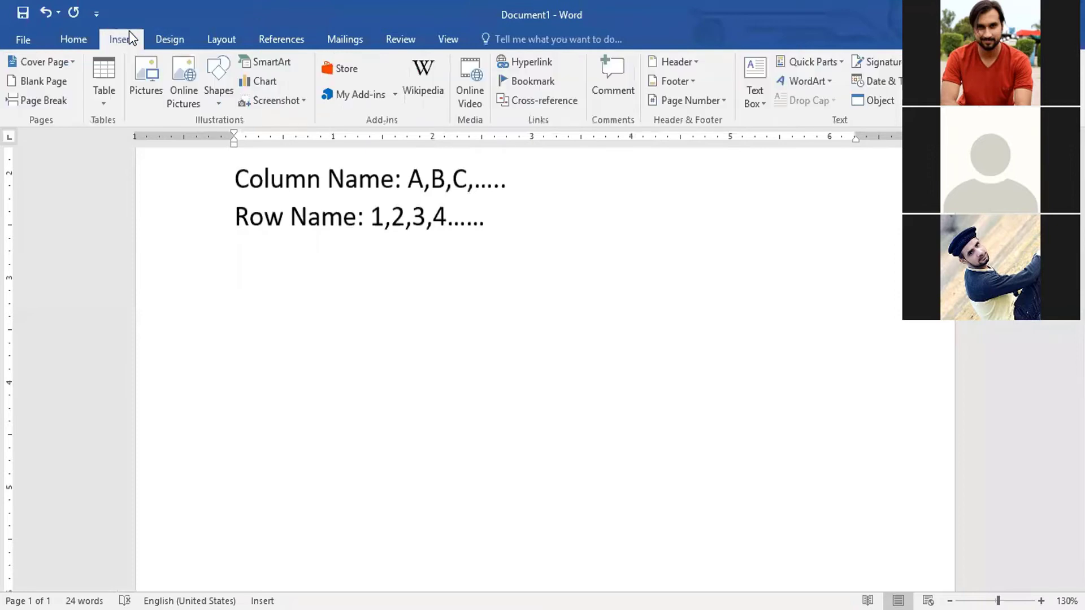
{"action": "left_click", "coordinate": [104, 87]}
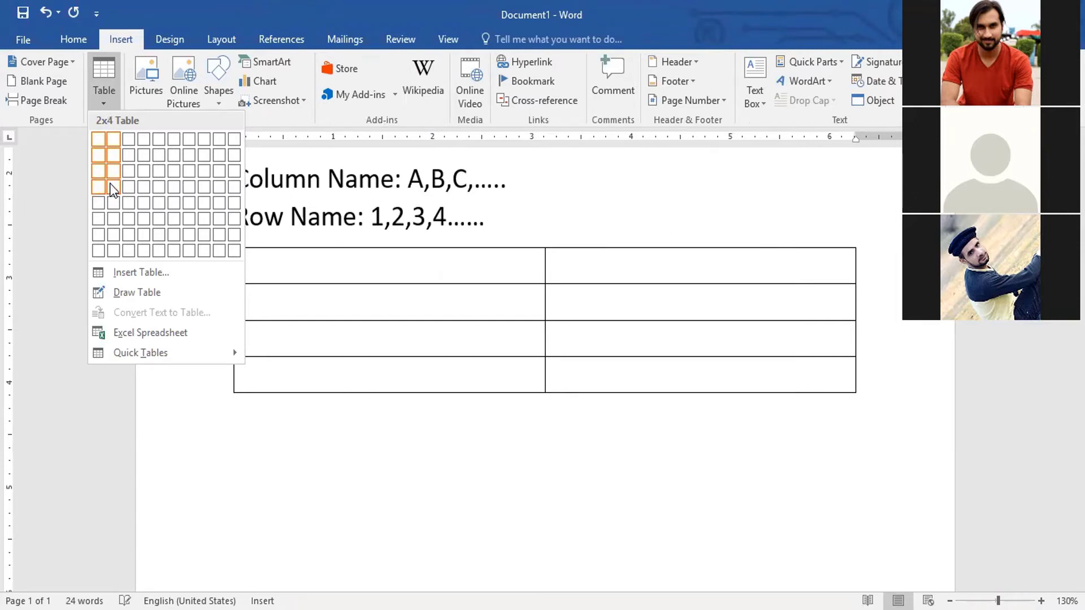
{"action": "left_click", "coordinate": [128, 170]}
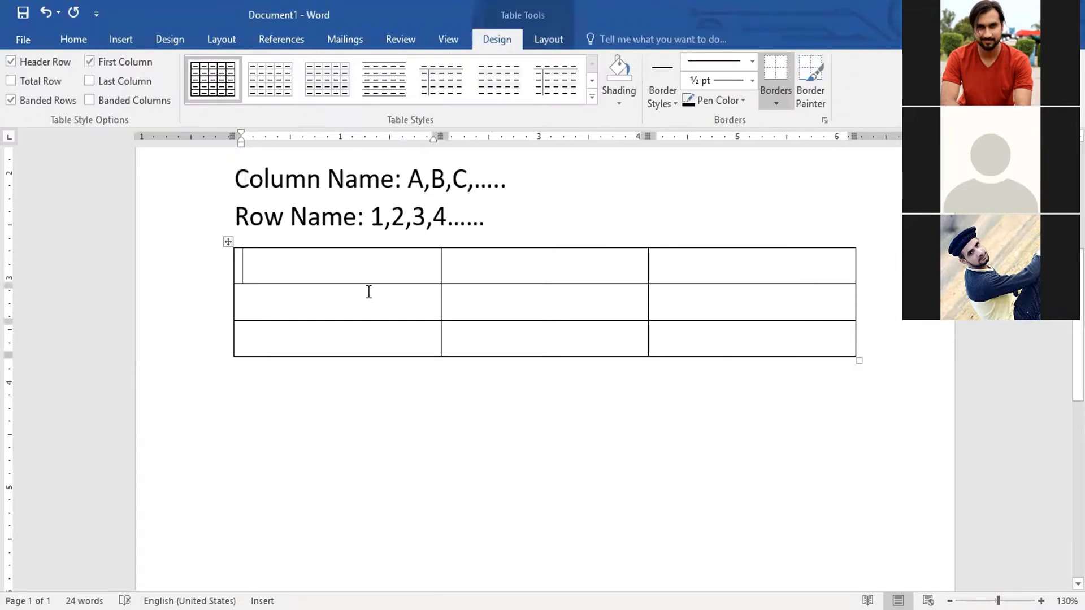
- Type headers Name, English, Maths and add a fourth column headed Total
{"action": "type", "text": "Name"}
{"action": "key", "text": "Tab"}
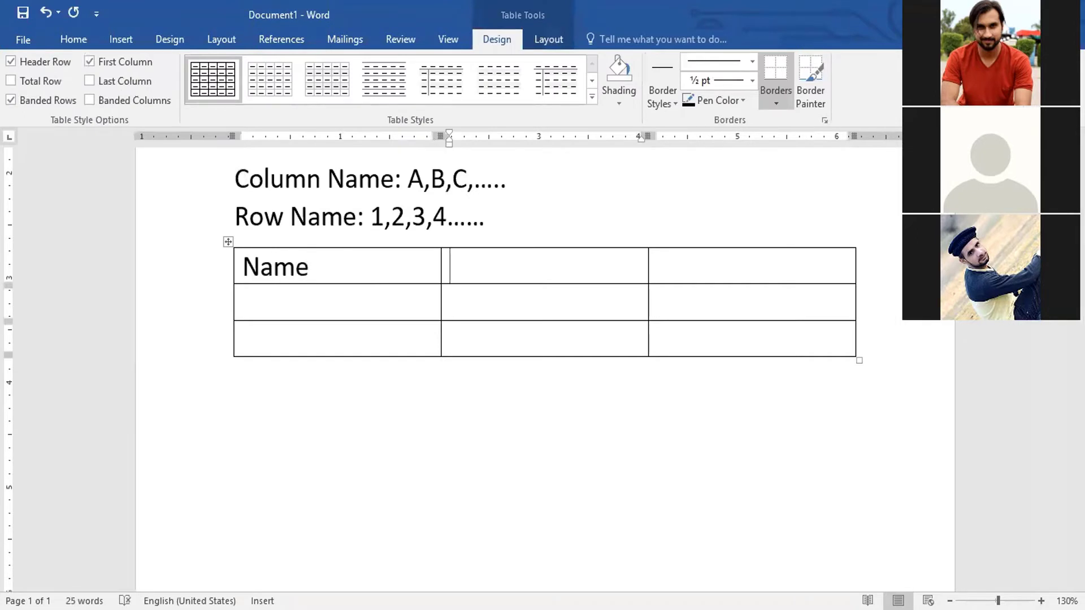
{"action": "type", "text": "English"}
{"action": "key", "text": "Tab"}
{"action": "type", "text": "M"}
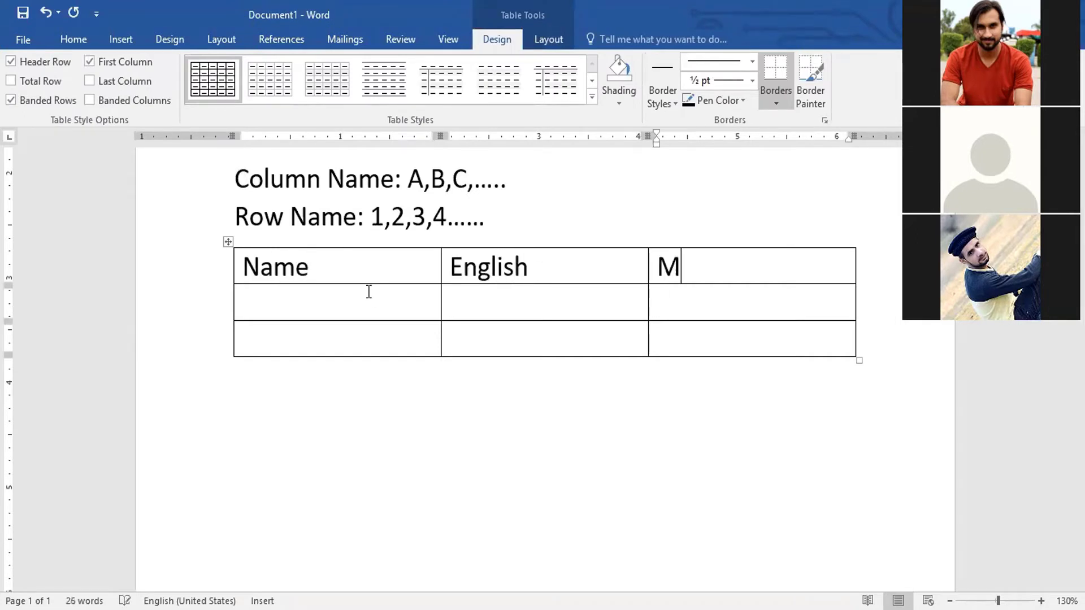
{"action": "type", "text": "ath"}
{"action": "key", "text": "BackSpace"}
{"action": "type", "text": "ths"}
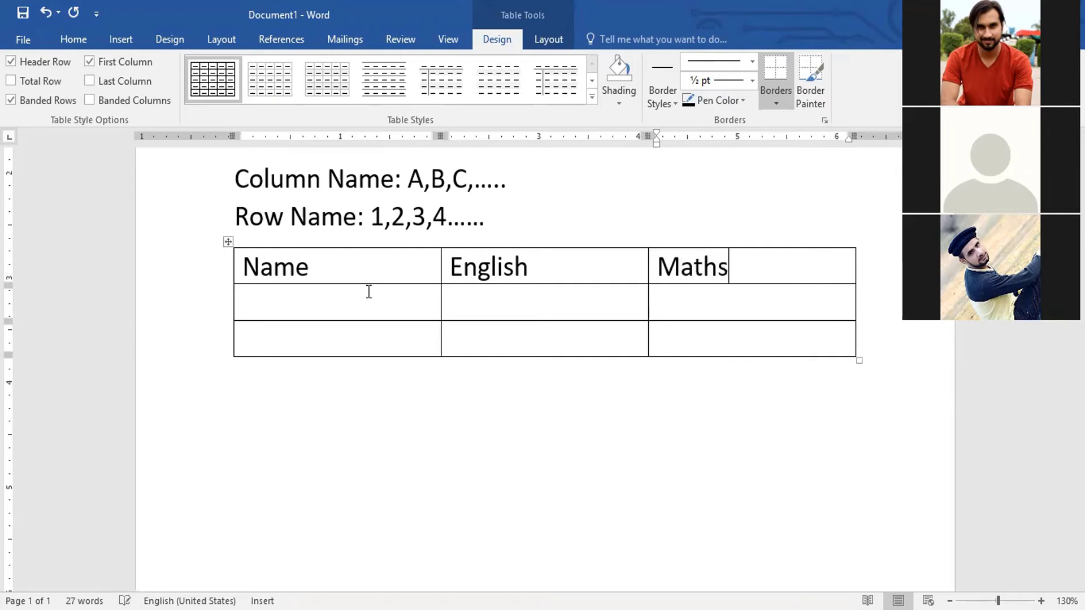
{"action": "left_click", "coordinate": [856, 241]}
{"action": "type", "text": "Total"}
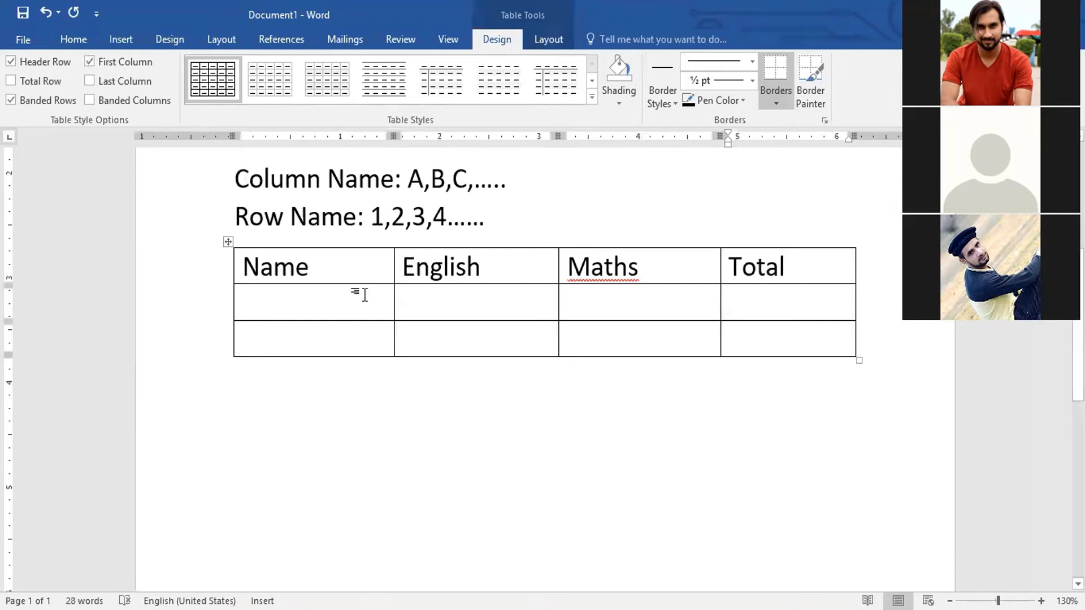
- Fill the first row with a student name, English 80 and Maths 50
{"action": "left_click", "coordinate": [364, 294]}
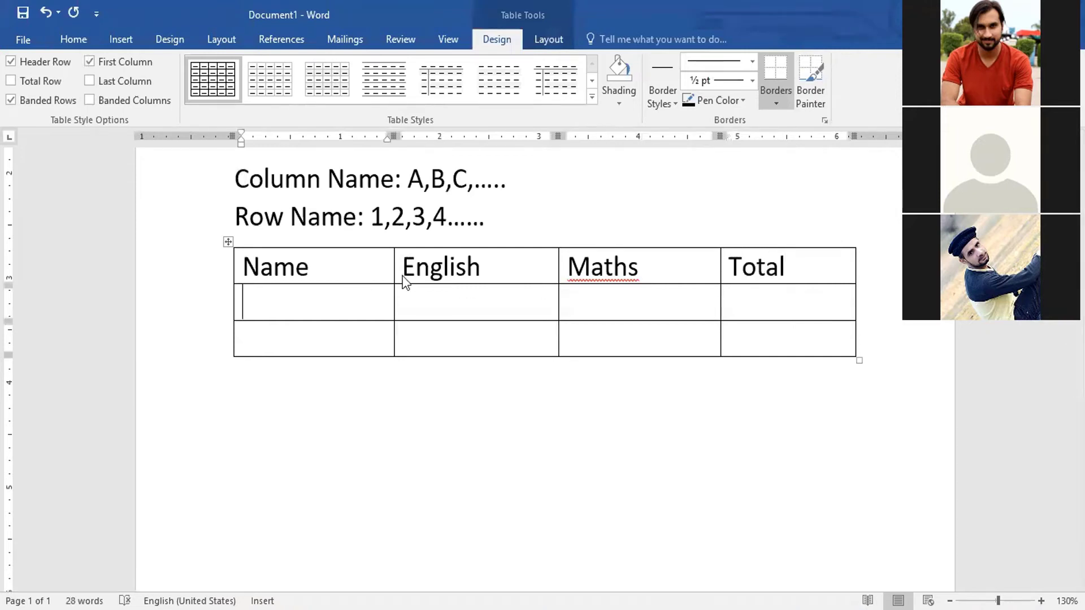
{"action": "type", "text": "Ah"}
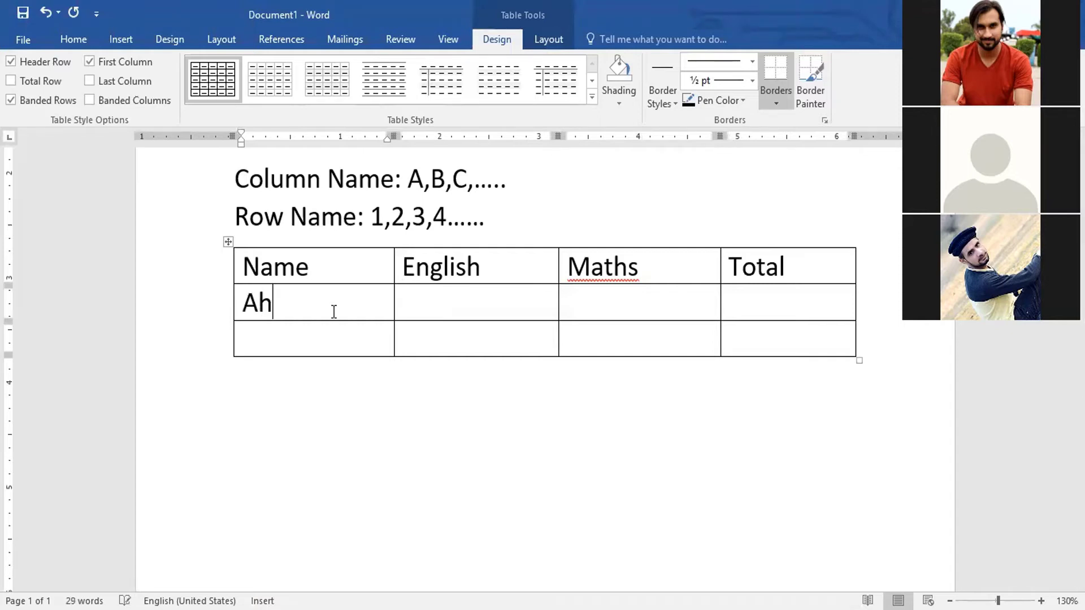
{"action": "type", "text": "mad"}
{"action": "key", "text": "Tab"}
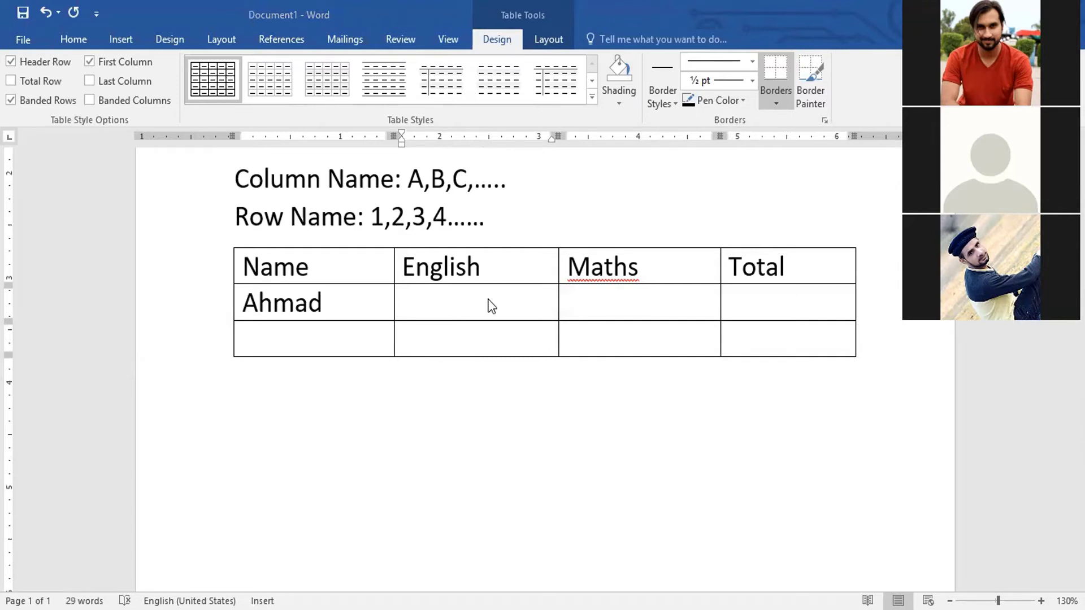
{"action": "type", "text": "80"}
{"action": "left_click", "coordinate": [606, 309]}
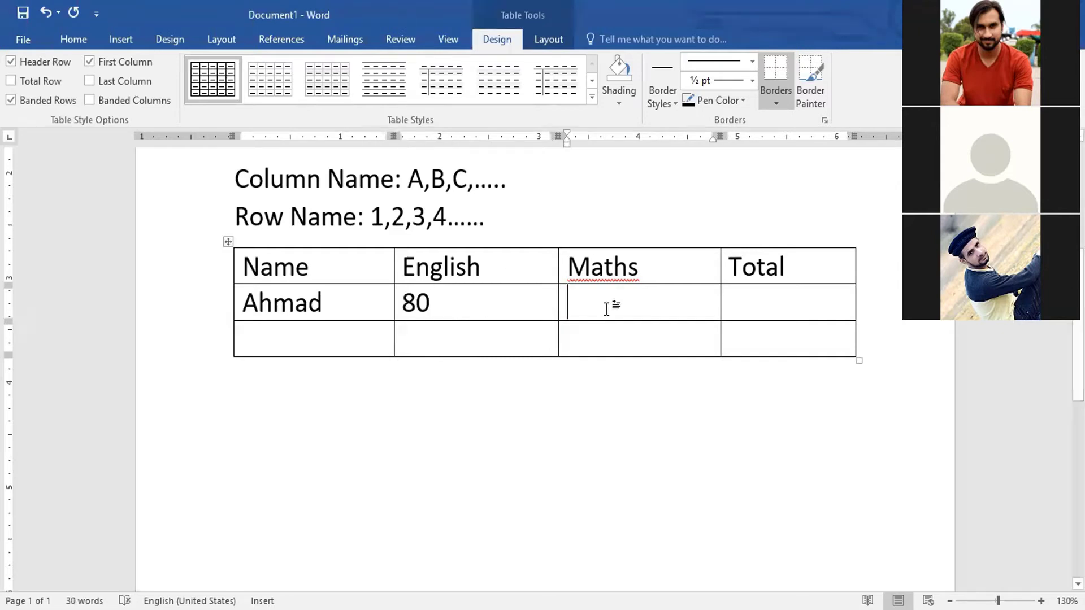
{"action": "type", "text": "50"}
- Fill the second row with a student name, English 70 and Maths 60
{"action": "left_click", "coordinate": [331, 339]}
{"action": "type", "text": "Mobe"}
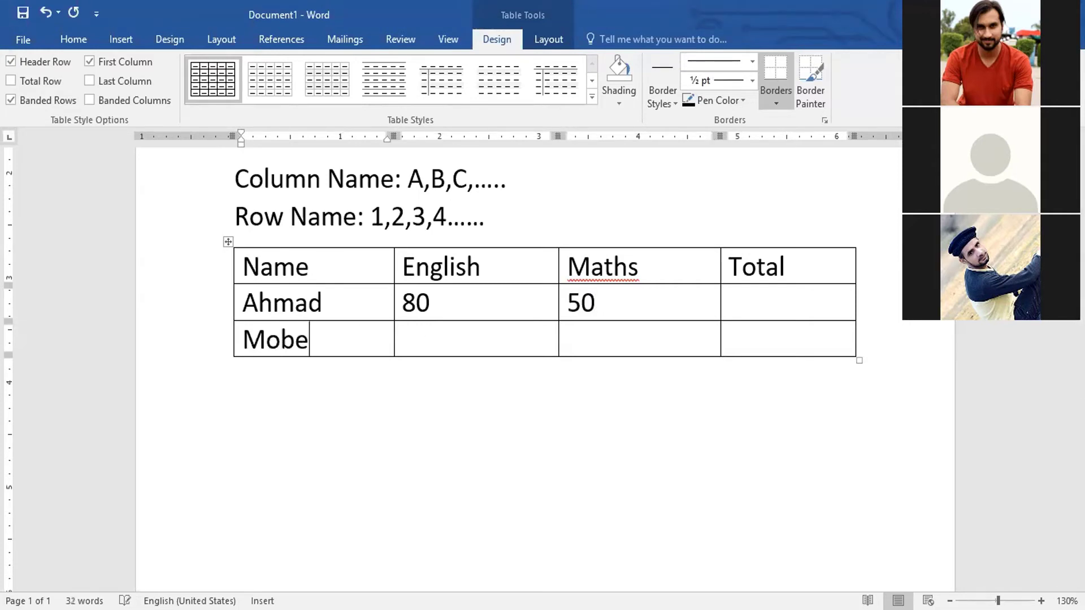
{"action": "type", "text": "er"}
{"action": "key", "text": "Tab"}
{"action": "type", "text": "70"}
{"action": "key", "text": "Tab"}
{"action": "type", "text": "60"}
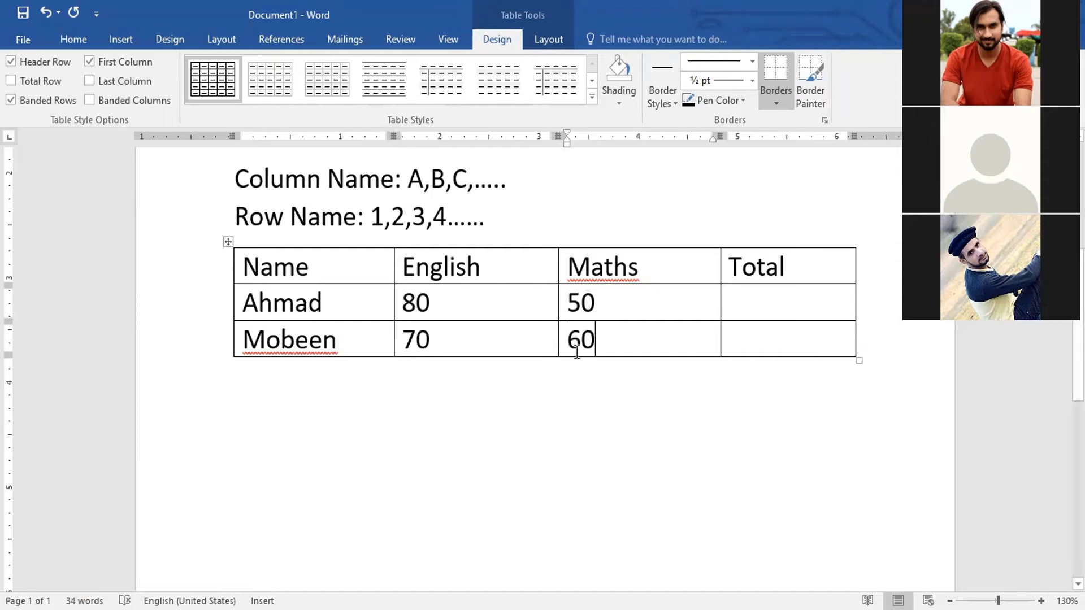
{"action": "left_click", "coordinate": [227, 242]}
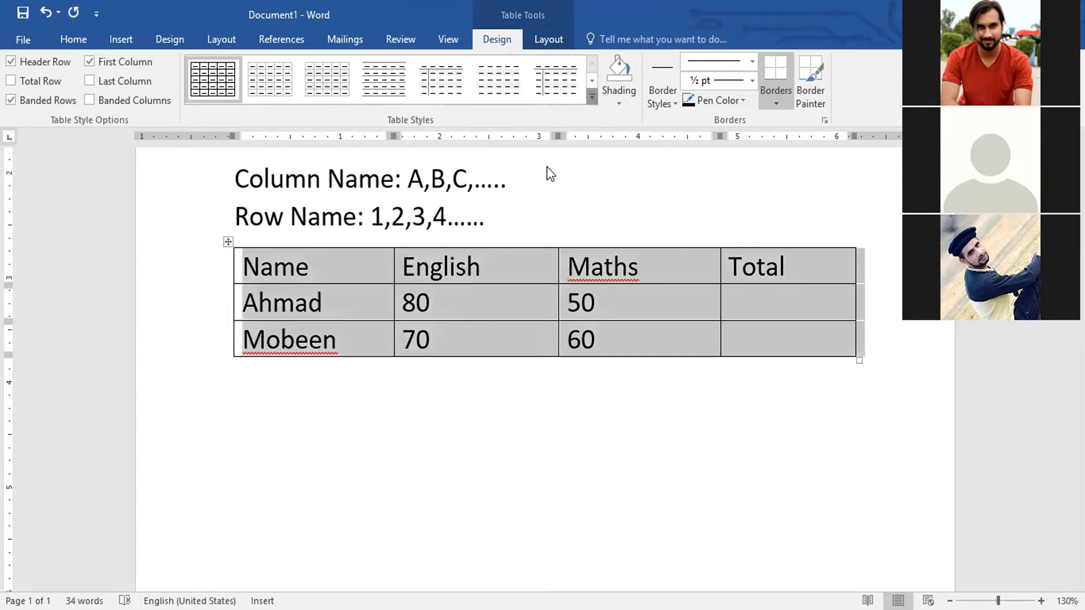
- Apply the orange Grid Table style from the table styles gallery
{"action": "left_click", "coordinate": [591, 97]}
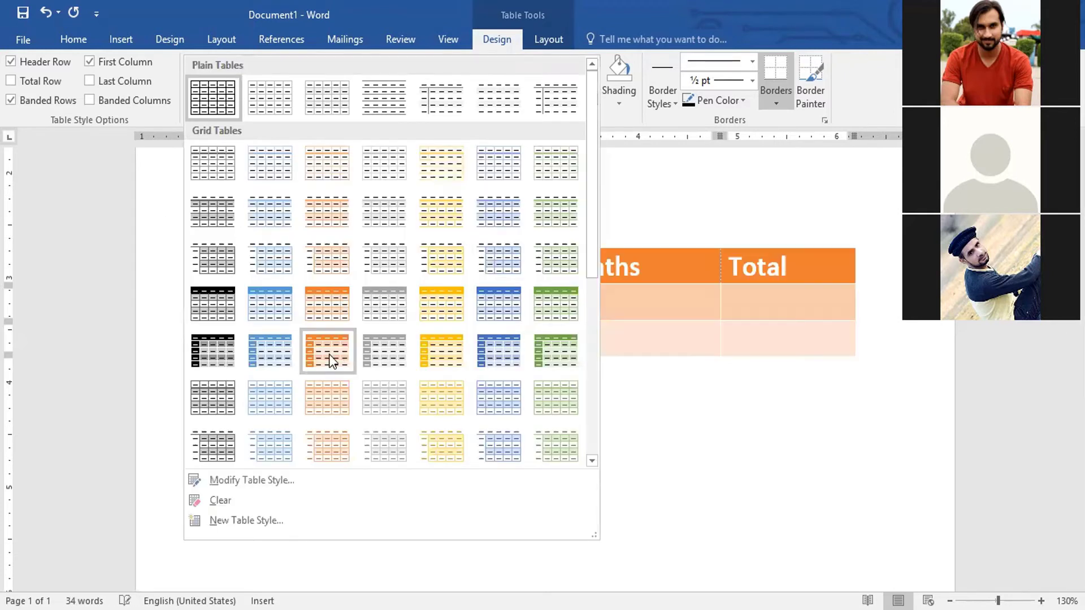
{"action": "left_click", "coordinate": [328, 360]}
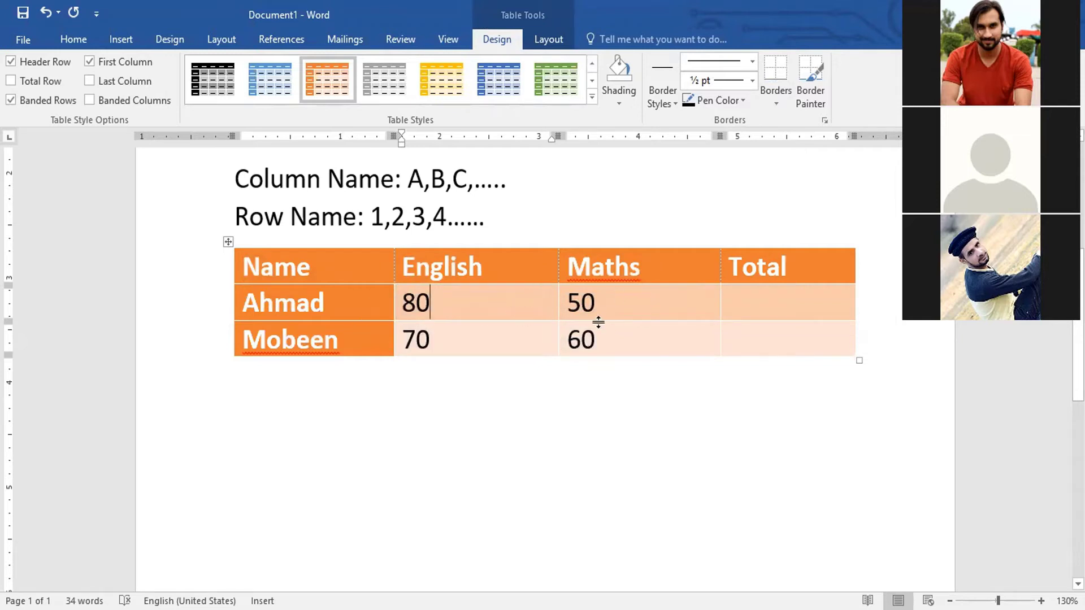
{"action": "left_click", "coordinate": [766, 297]}
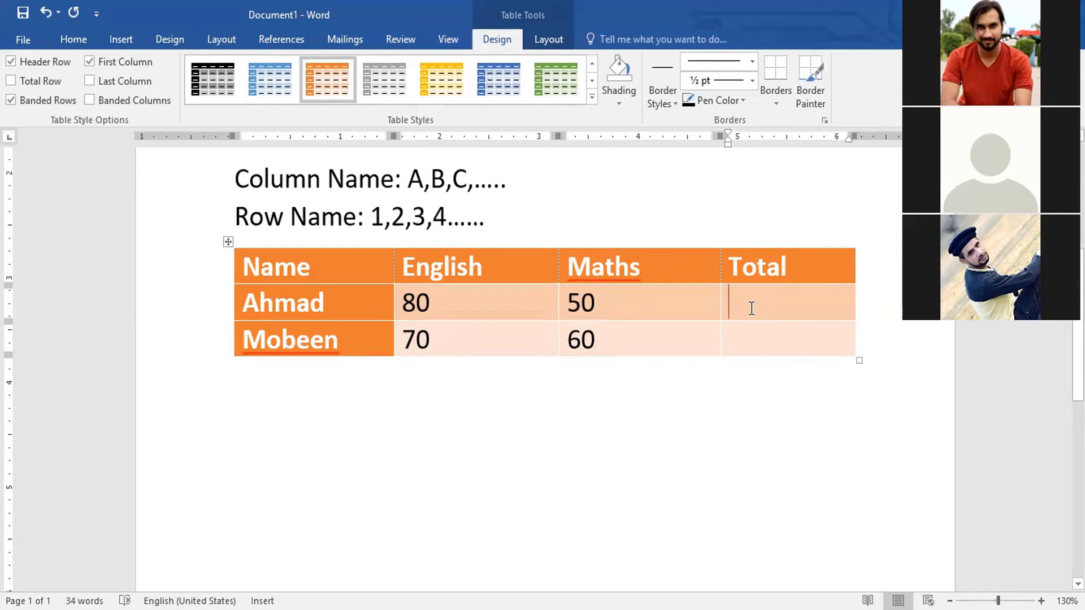
- Insert a =sum(left) field in the first Total cell, widen the column, and update it to 130
{"action": "key", "text": "ctrl+F9"}
{"action": "type", "text": "="}
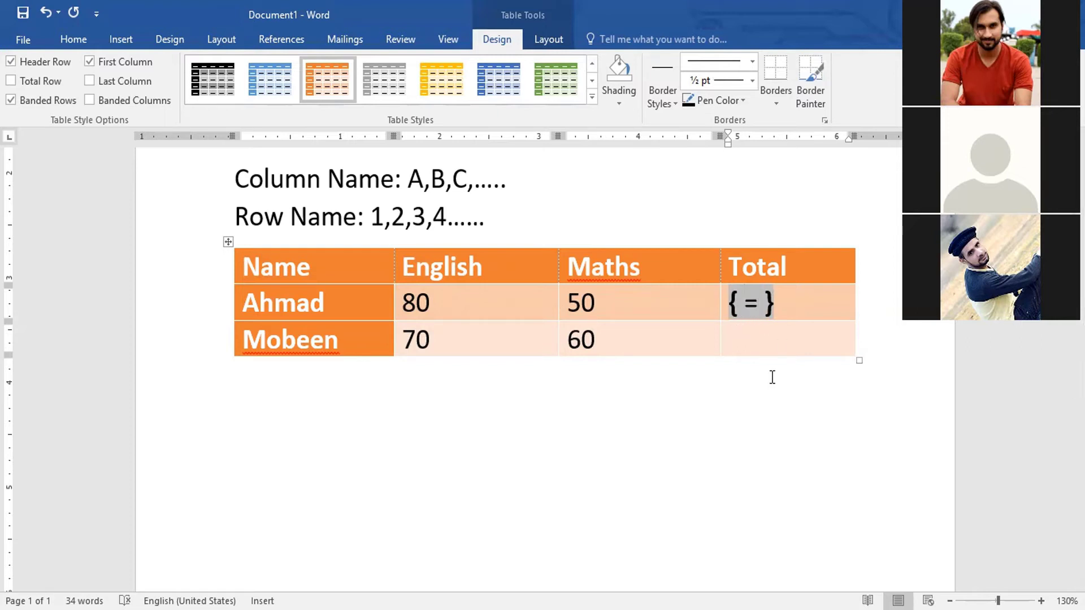
{"action": "type", "text": "sum"}
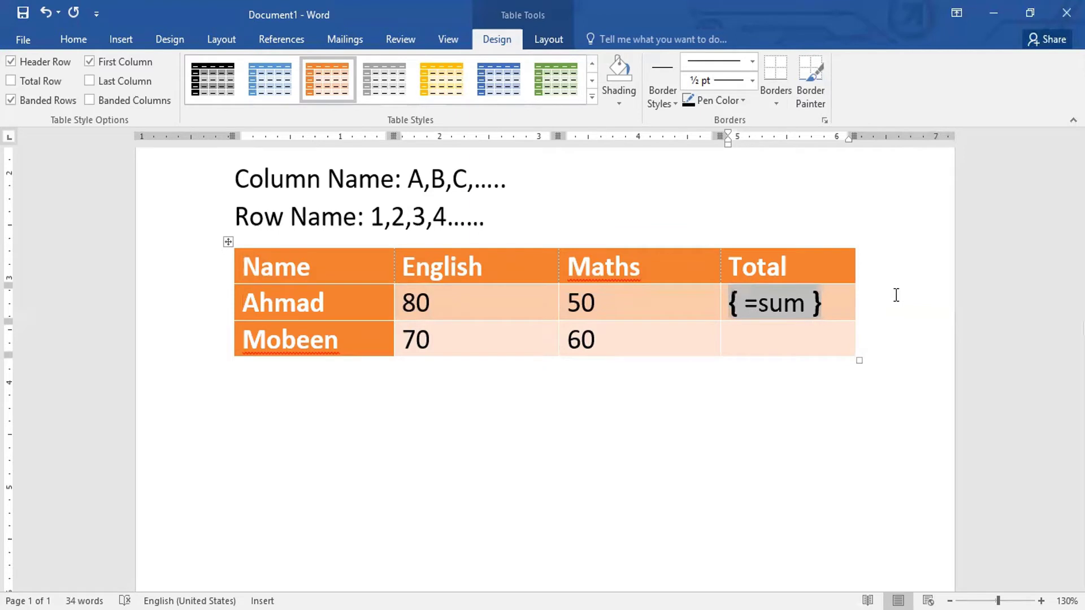
{"action": "type", "text": "("}
{"action": "type", "text": "left)"}
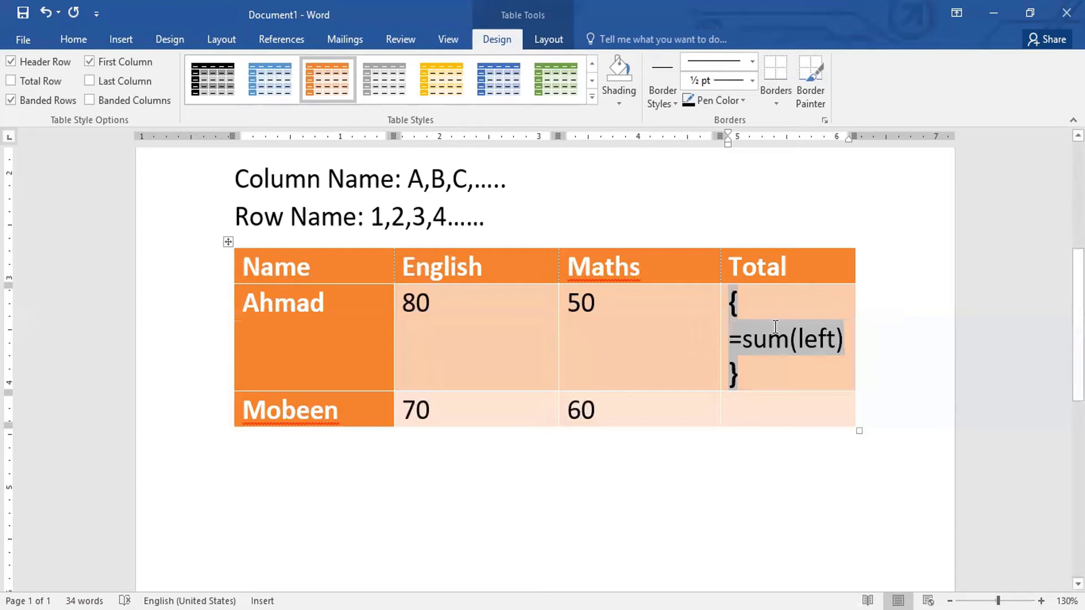
{"action": "left_click_drag", "start_coordinate": [855, 265], "coordinate": [904, 282]}
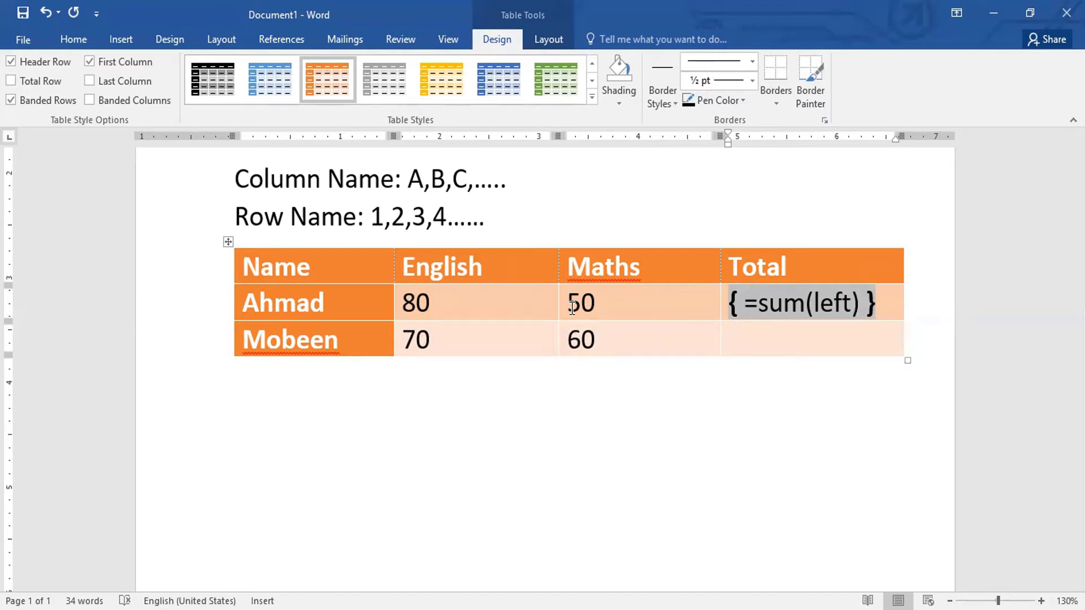
{"action": "key", "text": "F9"}
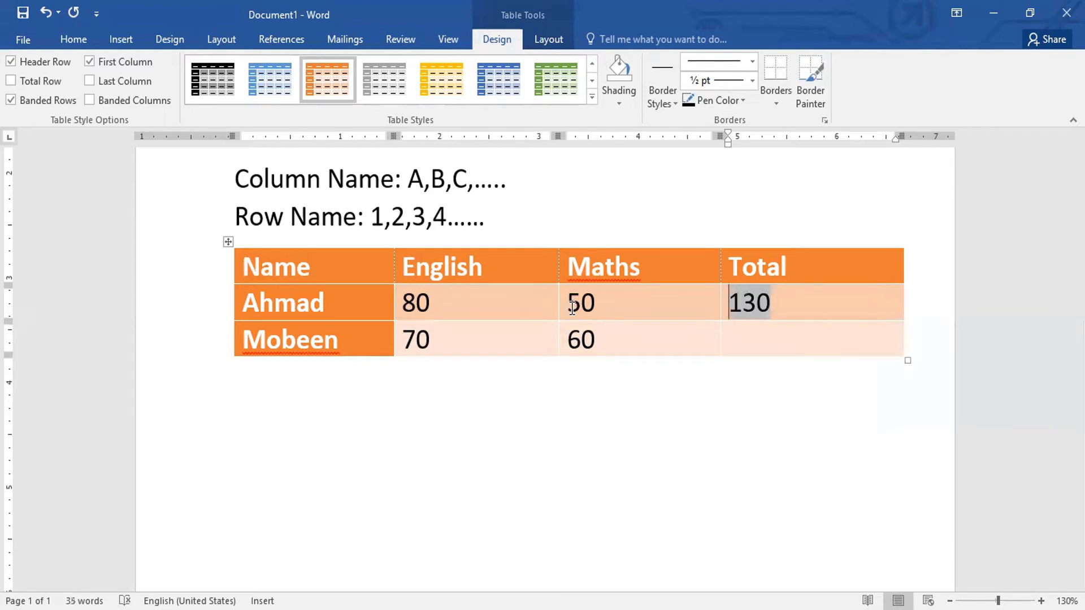
{"action": "left_click", "coordinate": [812, 344]}
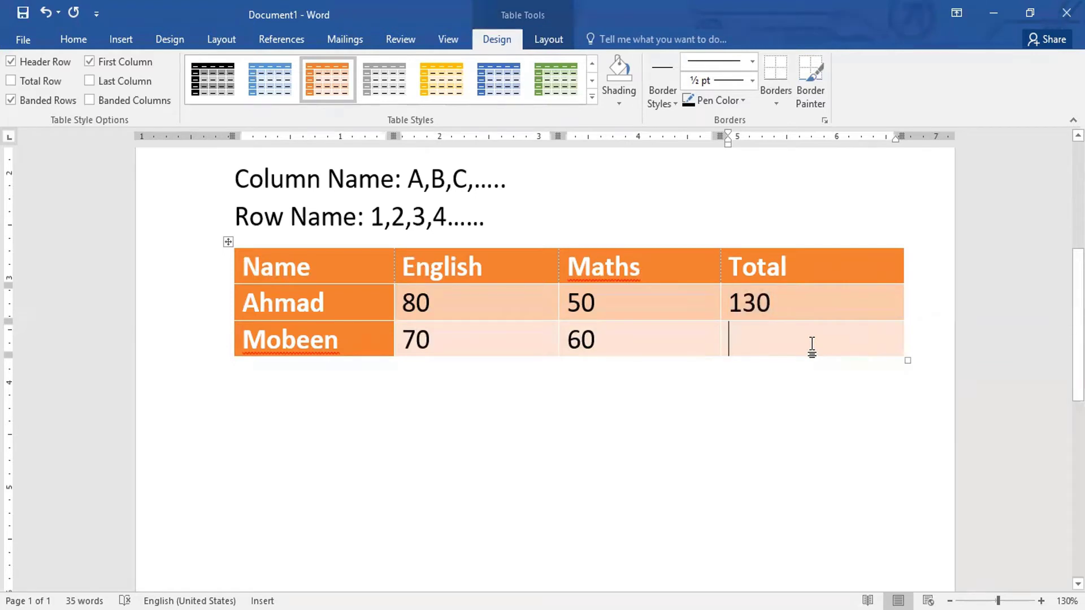
- Add a =sum(left) field to the second row's Total cell and press F9
{"action": "key", "text": "ctrl+F9"}
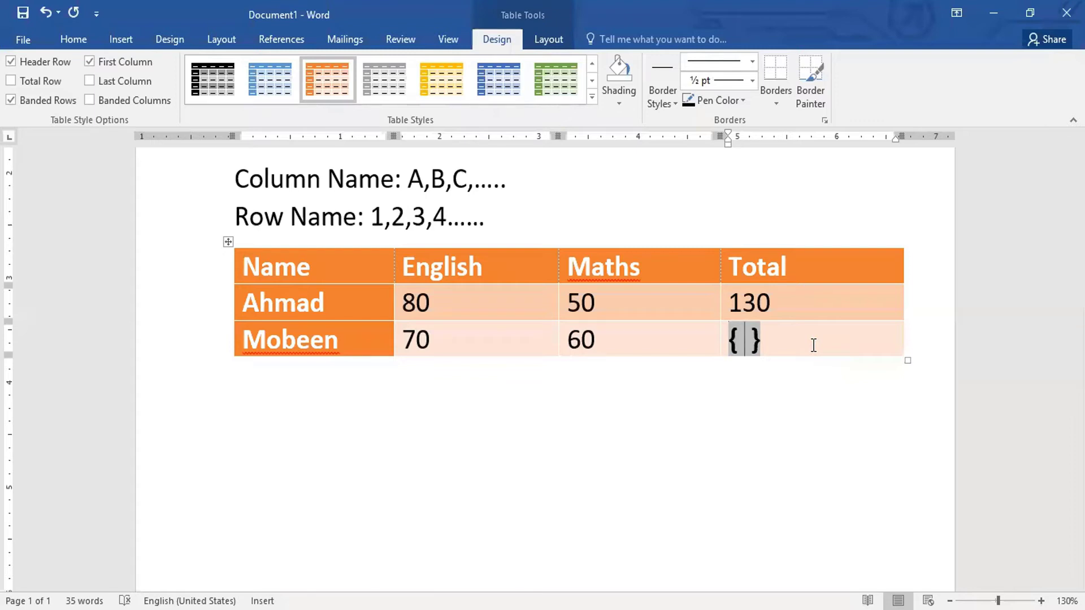
{"action": "type", "text": "= "}
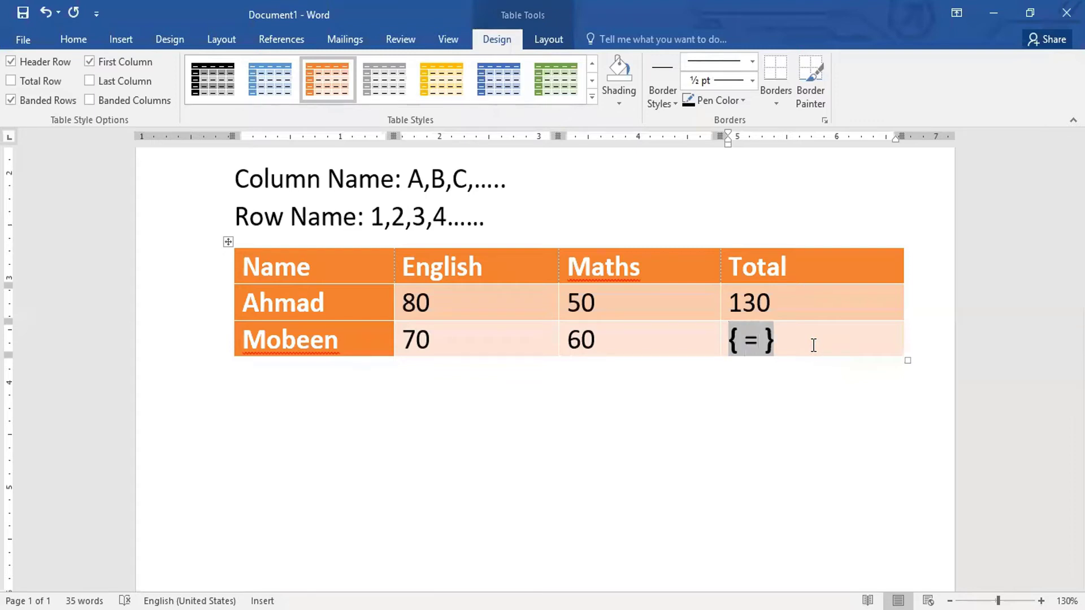
{"action": "type", "text": "sum"}
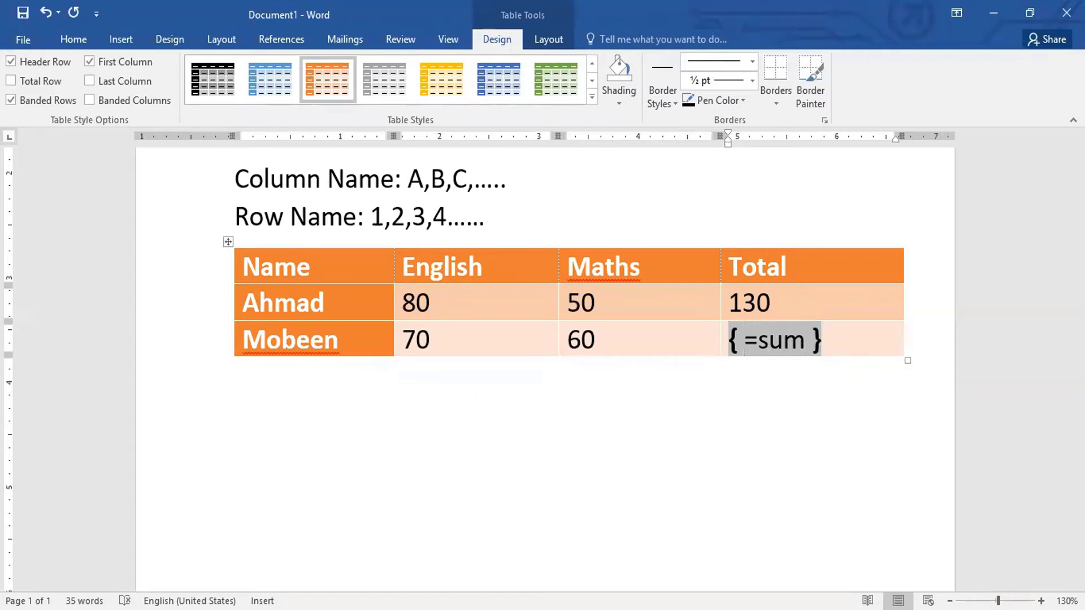
{"action": "type", "text": "("}
{"action": "type", "text": "left"}
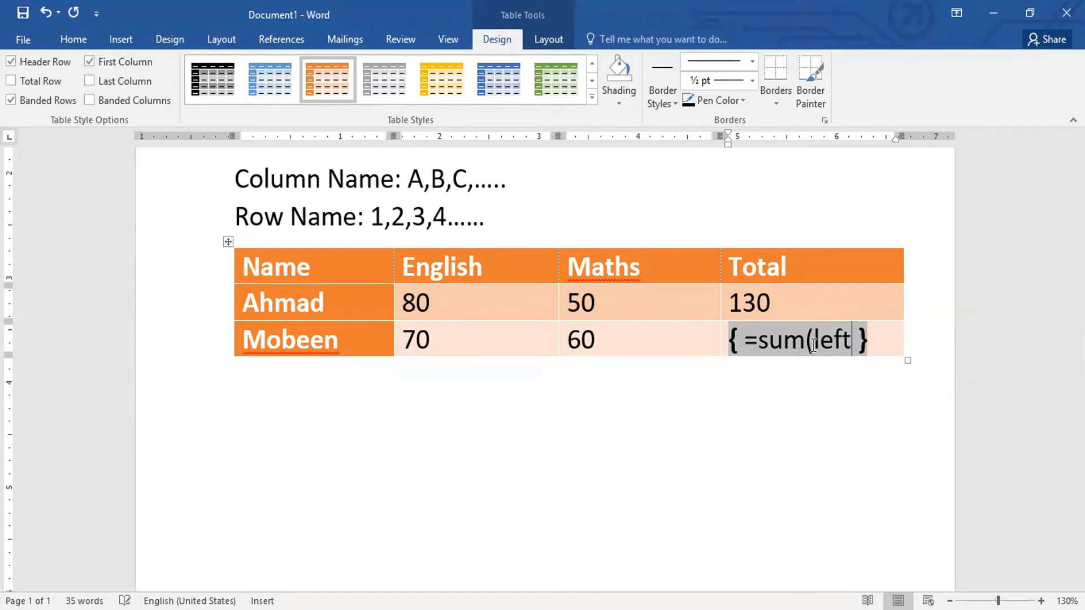
{"action": "type", "text": ")"}
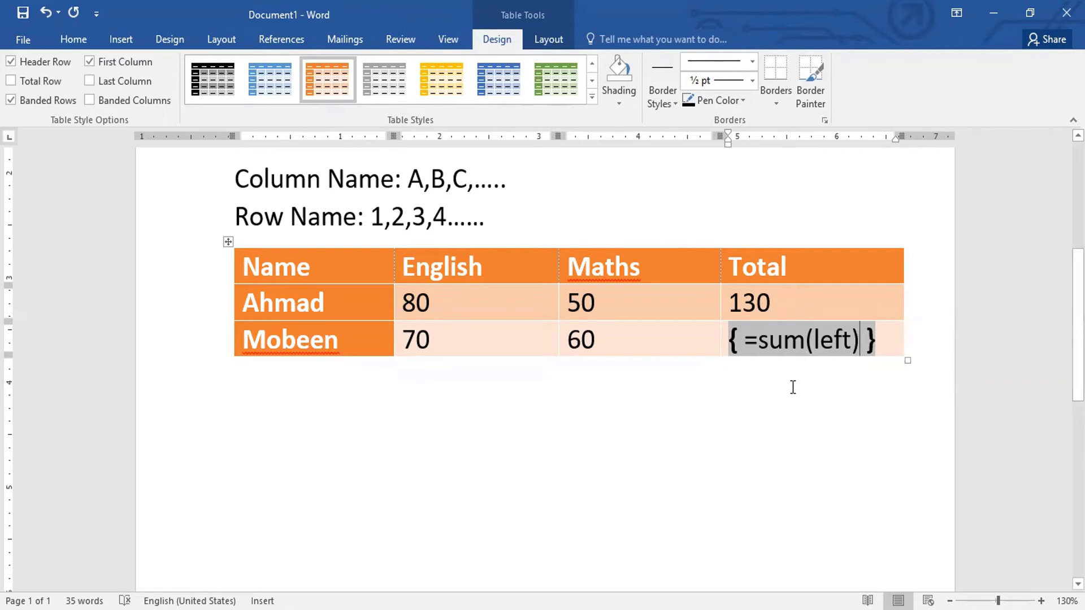
{"action": "key", "text": "F9"}
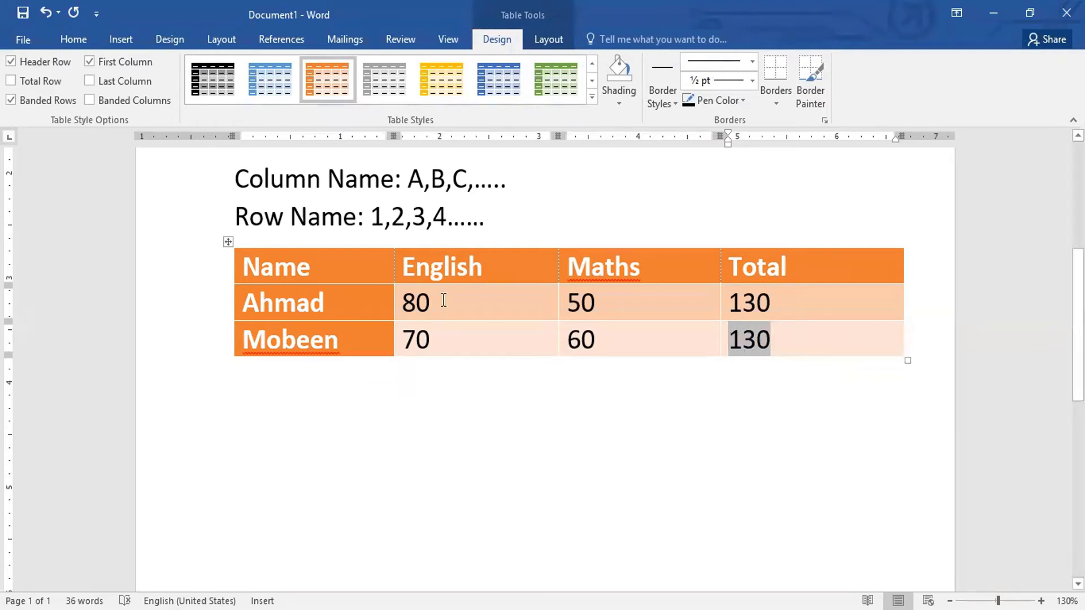
- Change the first row's marks to English 90 and Maths 40, then select its 130 total
{"action": "left_click_drag", "start_coordinate": [431, 302], "coordinate": [404, 306]}
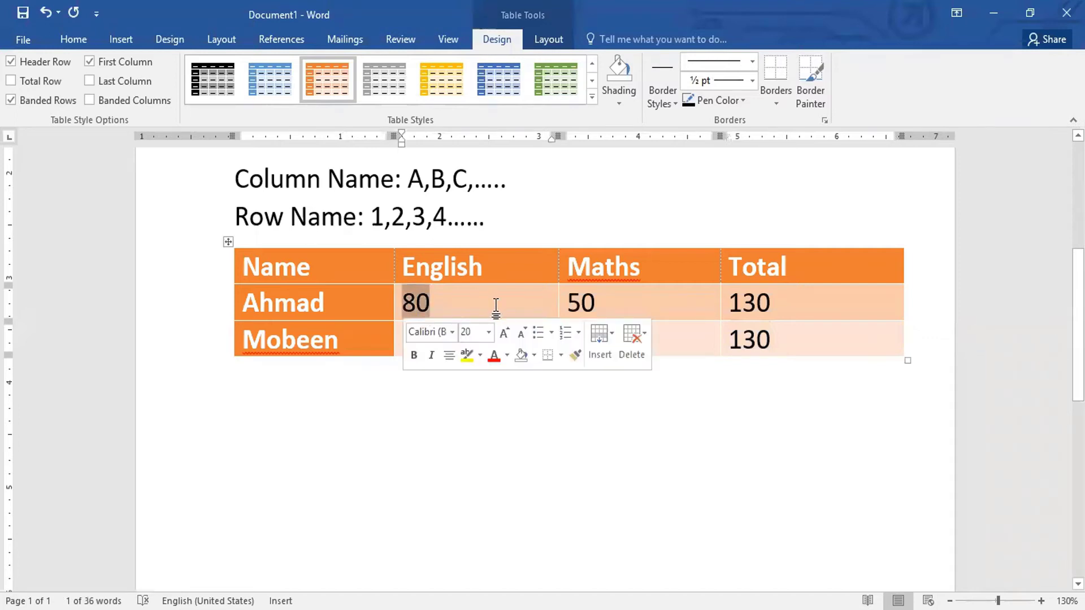
{"action": "type", "text": "90"}
{"action": "left_click_drag", "start_coordinate": [596, 302], "coordinate": [572, 303]}
{"action": "type", "text": "40"}
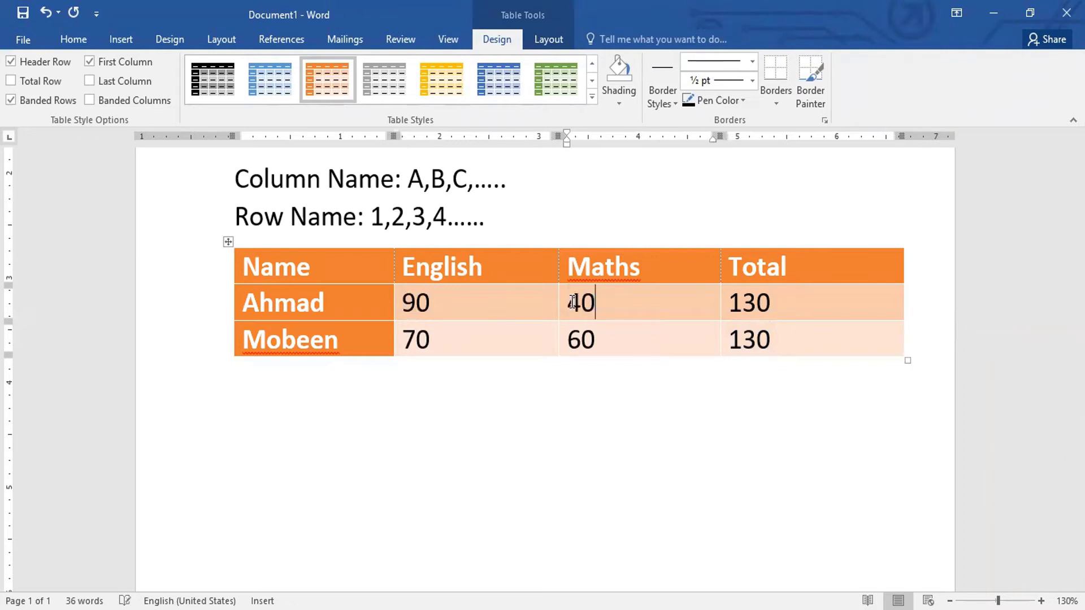
{"action": "left_click", "coordinate": [763, 305]}
{"action": "mouse_move", "coordinate": [763, 305]}
{"action": "left_mouse_down"}
{"action": "mouse_move", "coordinate": [734, 312]}
{"action": "mouse_move", "coordinate": [751, 310]}
{"action": "left_mouse_up"}
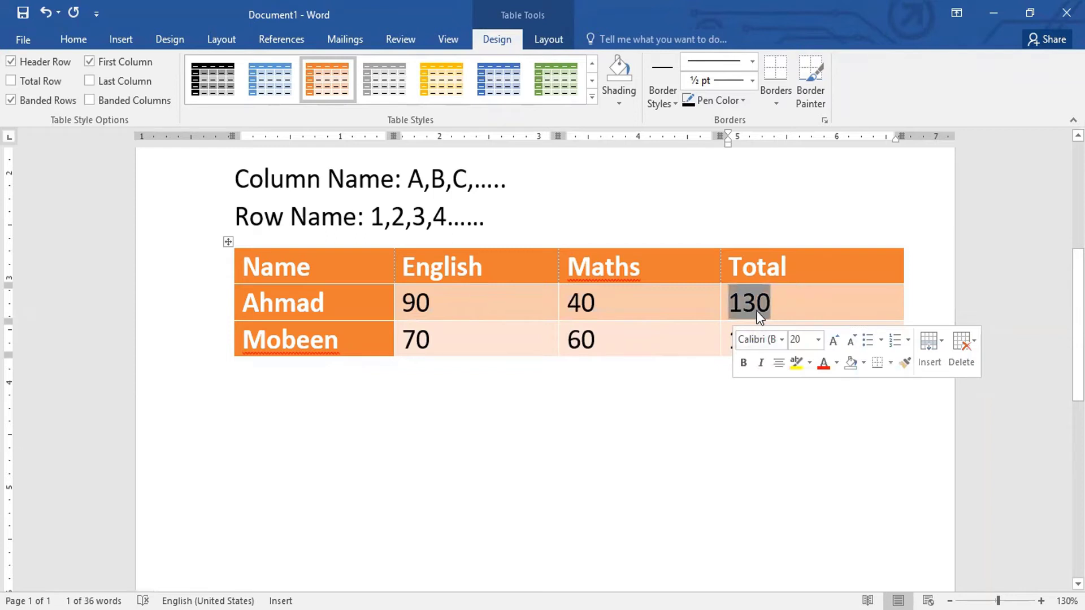
- Change the second row's marks to English 60 and Maths 50
{"action": "double_click", "coordinate": [417, 342]}
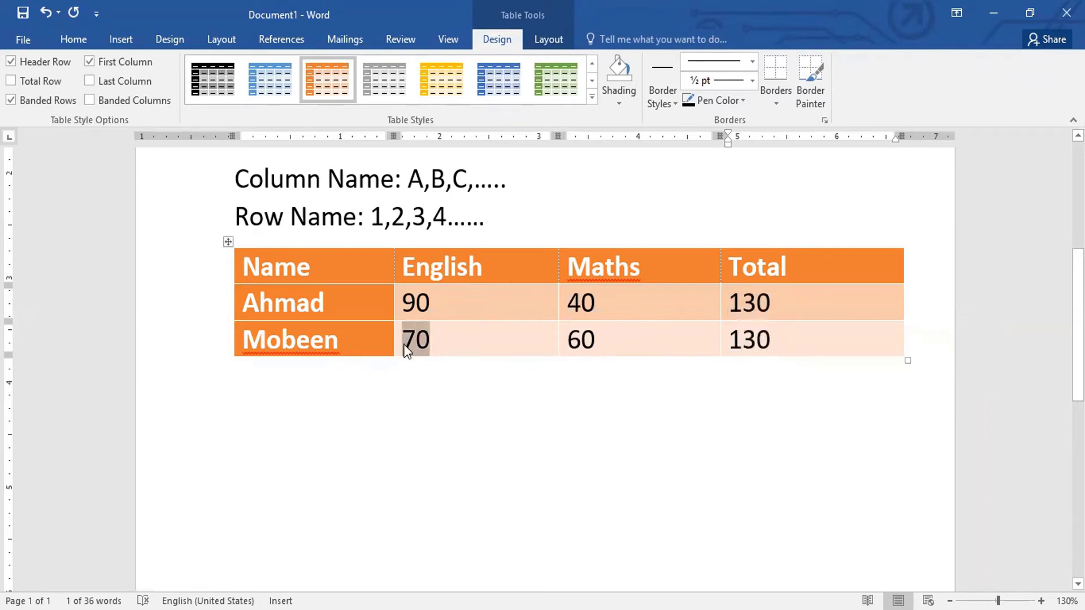
{"action": "type", "text": "60"}
{"action": "left_click_drag", "start_coordinate": [605, 349], "coordinate": [569, 349]}
{"action": "type", "text": "50"}
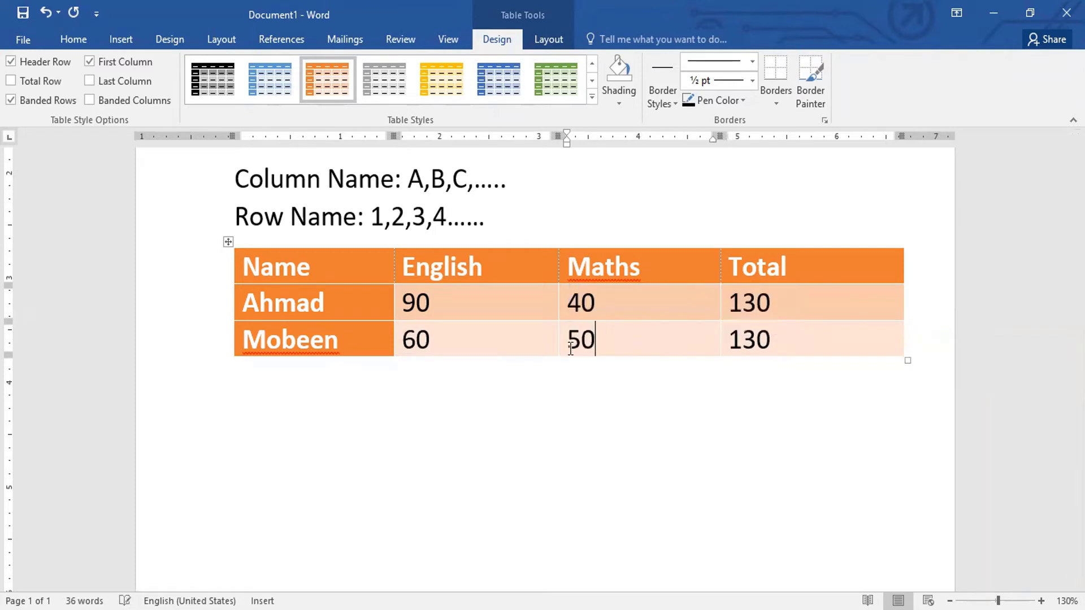
{"action": "left_click_drag", "start_coordinate": [789, 339], "coordinate": [737, 351]}
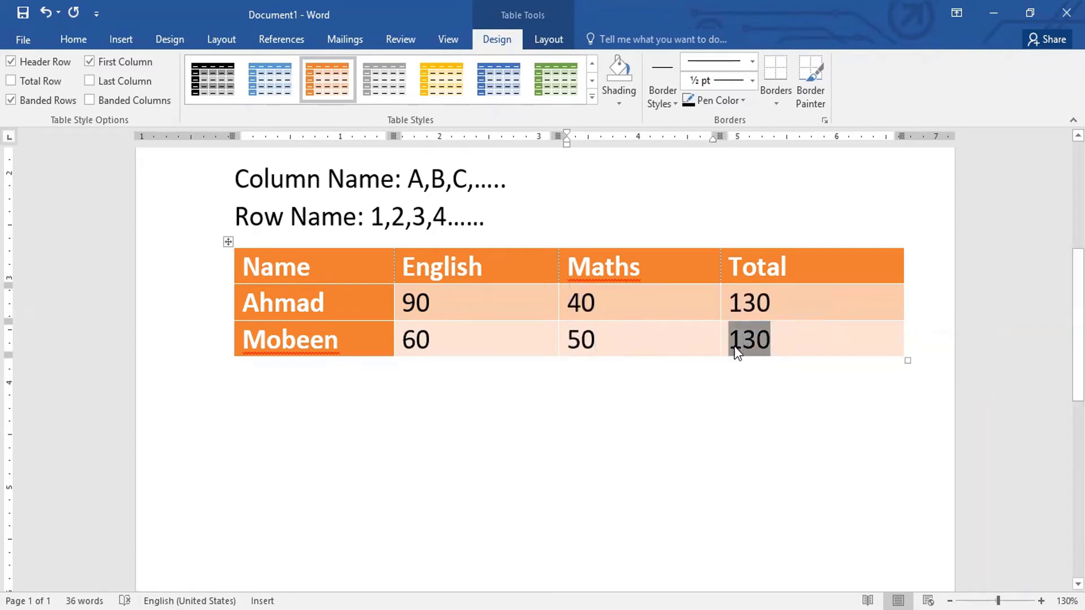
{"action": "left_click", "coordinate": [782, 341]}
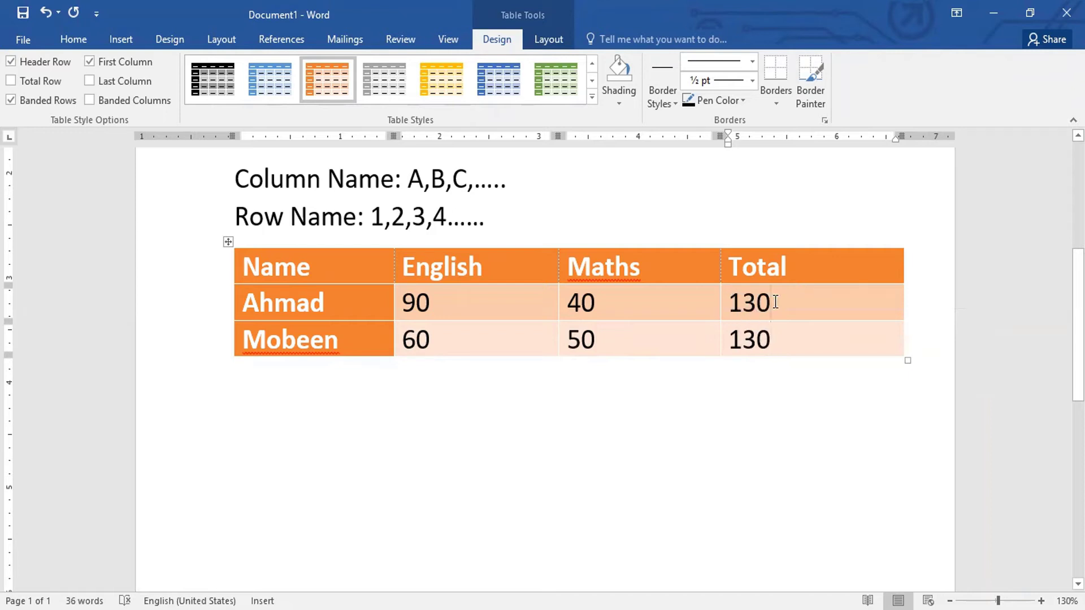
- Update the second row's Total field with F9 so it shows 110
{"action": "double_click", "coordinate": [761, 305]}
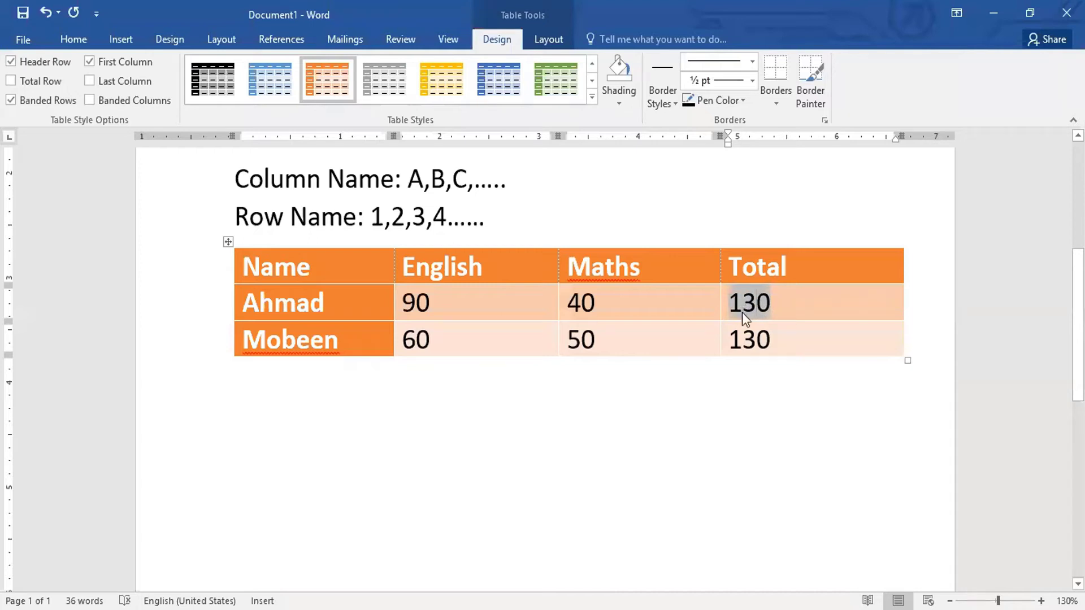
{"action": "key", "text": "Down"}
{"action": "key", "text": "F9"}
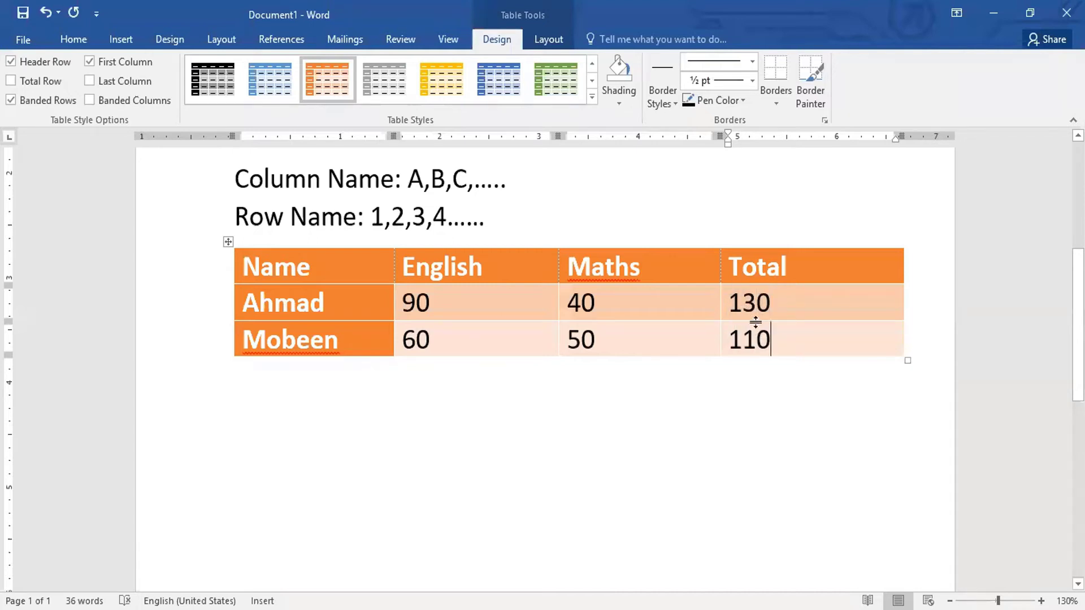
{"action": "left_click", "coordinate": [757, 304]}
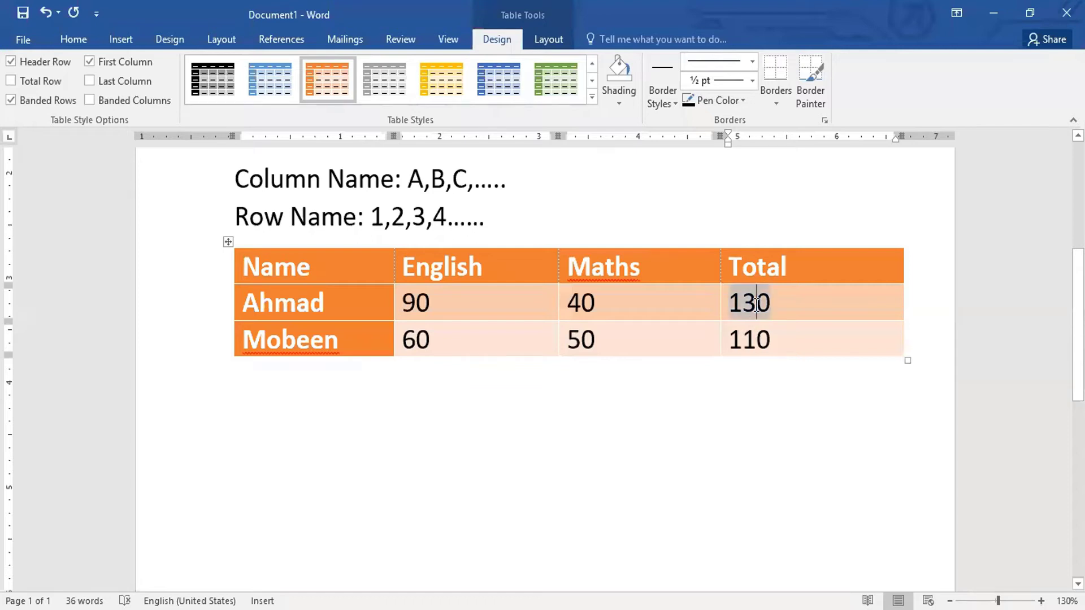
{"action": "left_click", "coordinate": [752, 336]}
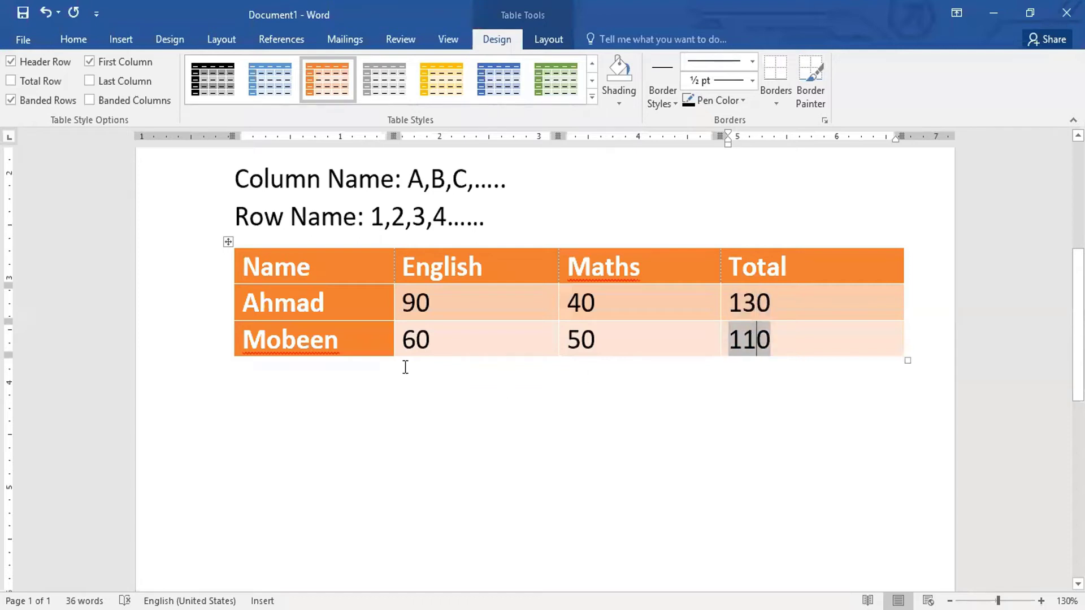
{"action": "left_click", "coordinate": [794, 342]}
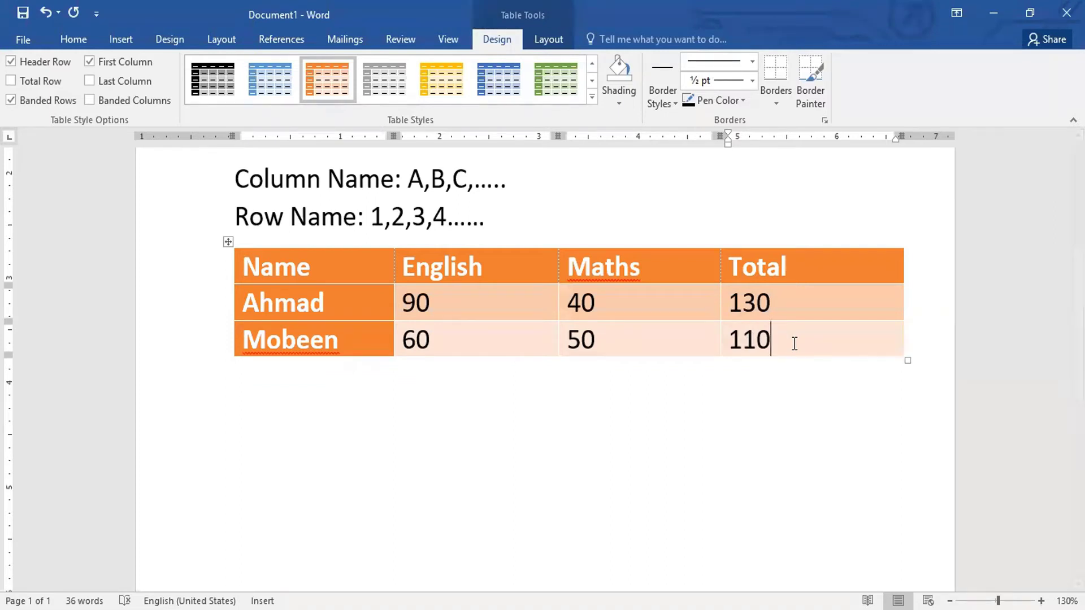
{"action": "left_click", "coordinate": [324, 389]}
- Type notes 'Update field codes: F9', 'Insert Field codes: Ctrl F9', 'Show Field codes: Alt F9' and select them
{"action": "type", "text": "Up"}
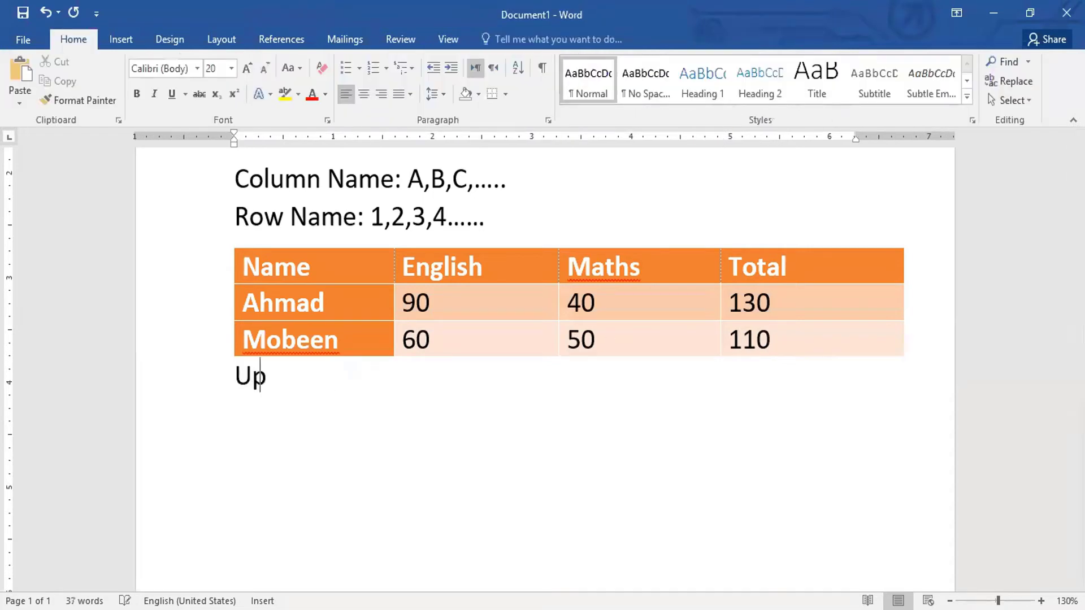
{"action": "type", "text": "date field codes: F"}
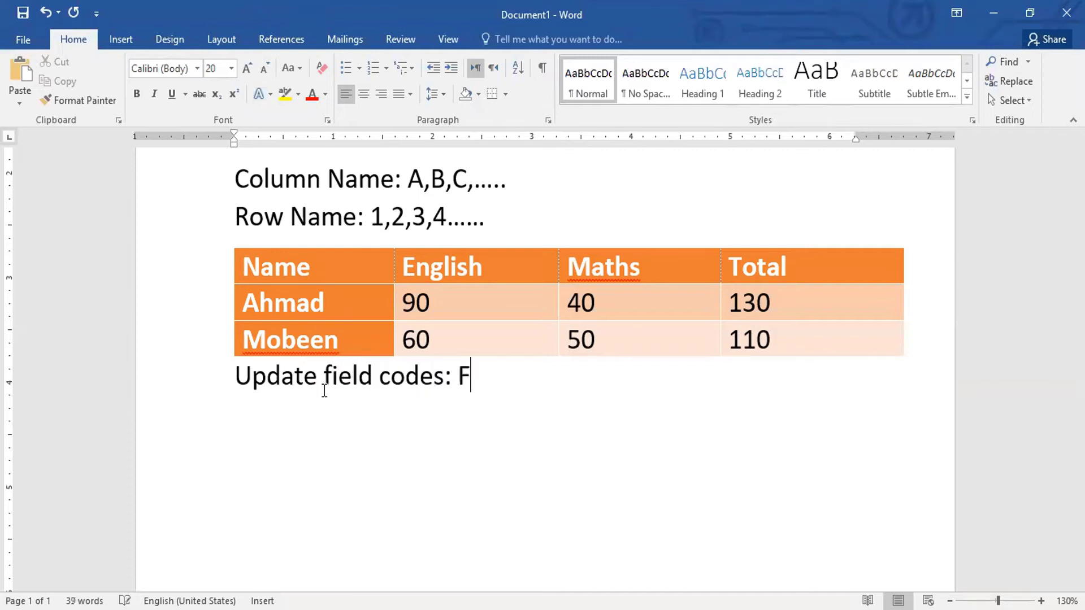
{"action": "type", "text": "9"}
{"action": "key", "text": "Return"}
{"action": "type", "text": "Insert Field codes: "}
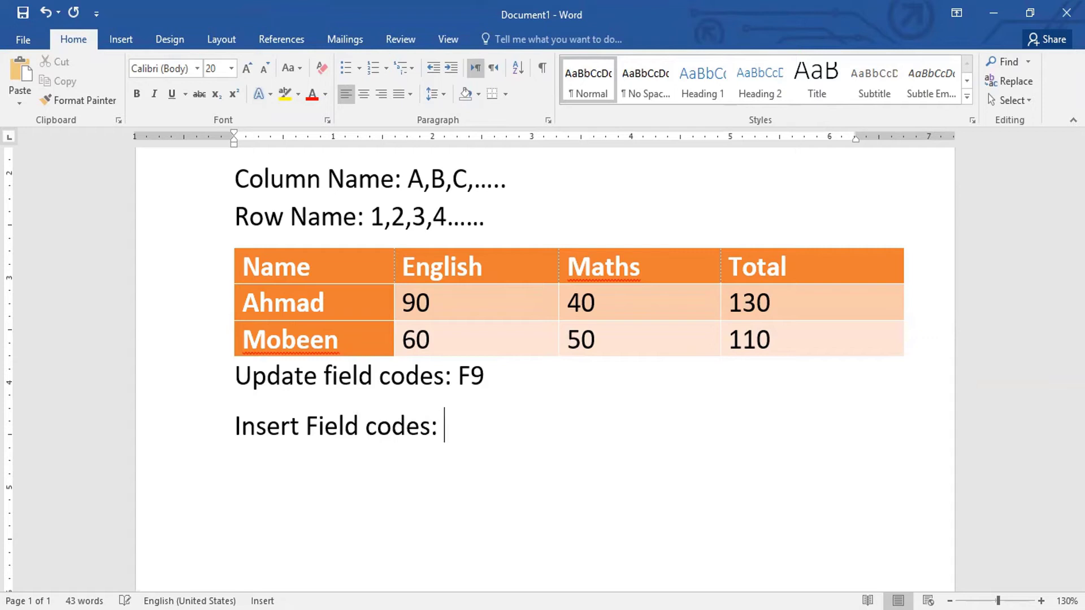
{"action": "type", "text": "CV"}
{"action": "key", "text": "BackSpace"}
{"action": "type", "text": "trl F9"}
{"action": "key", "text": "Return"}
{"action": "type", "text": "Show Field codes: Alt F9"}
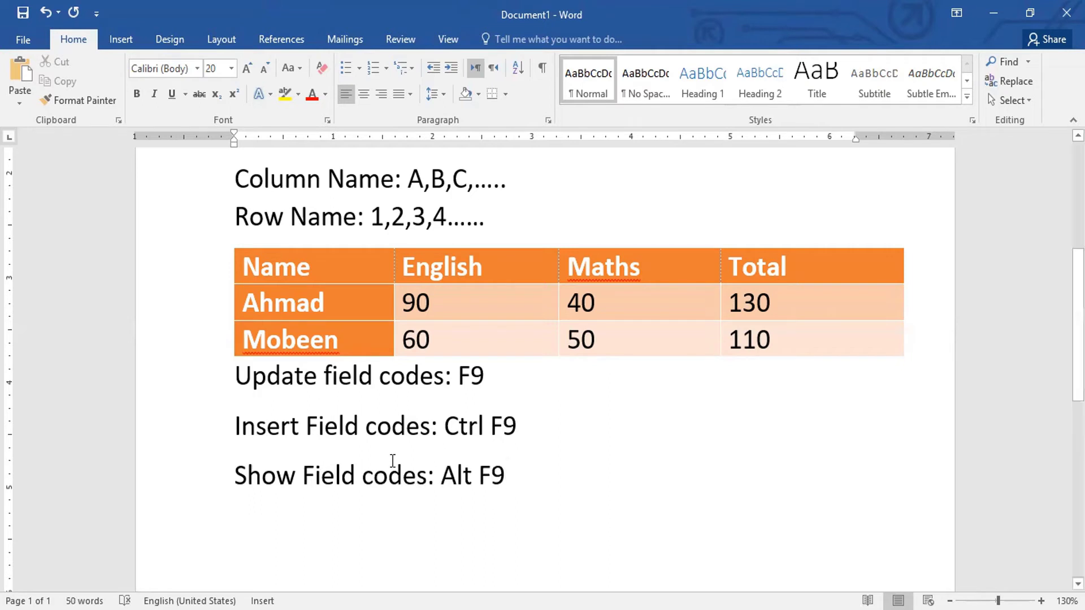
{"action": "mouse_move", "coordinate": [518, 485]}
{"action": "left_mouse_down"}
{"action": "mouse_move", "coordinate": [231, 403]}
{"action": "mouse_move", "coordinate": [225, 385]}
{"action": "left_mouse_up"}
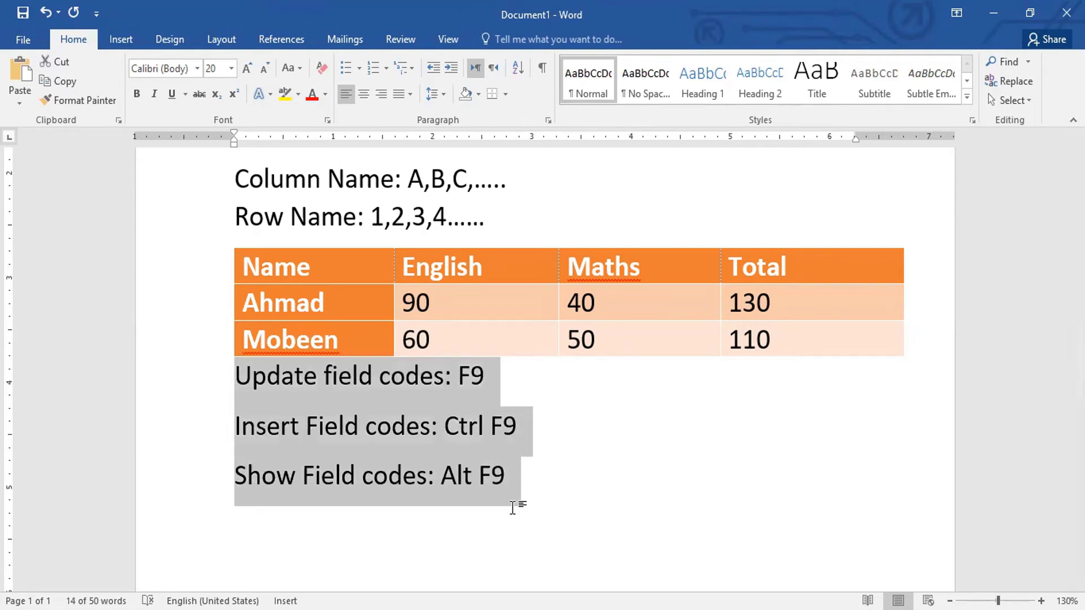
- Delete both existing values from the Total column
{"action": "left_click", "coordinate": [518, 427]}
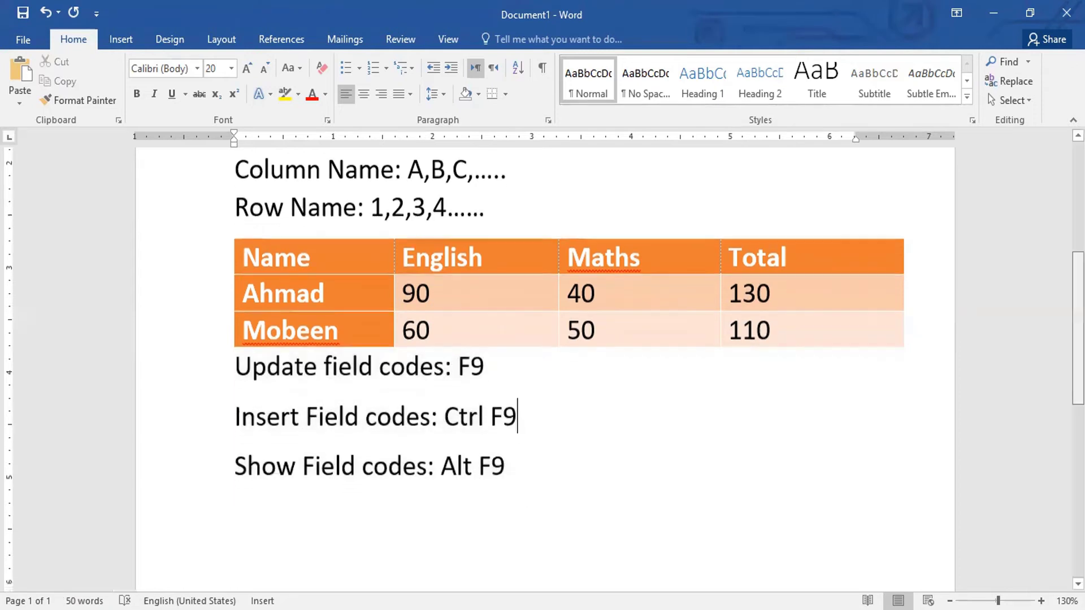
{"action": "scroll", "coordinate": [518, 427], "scroll_direction": "down", "scroll_amount": 1}
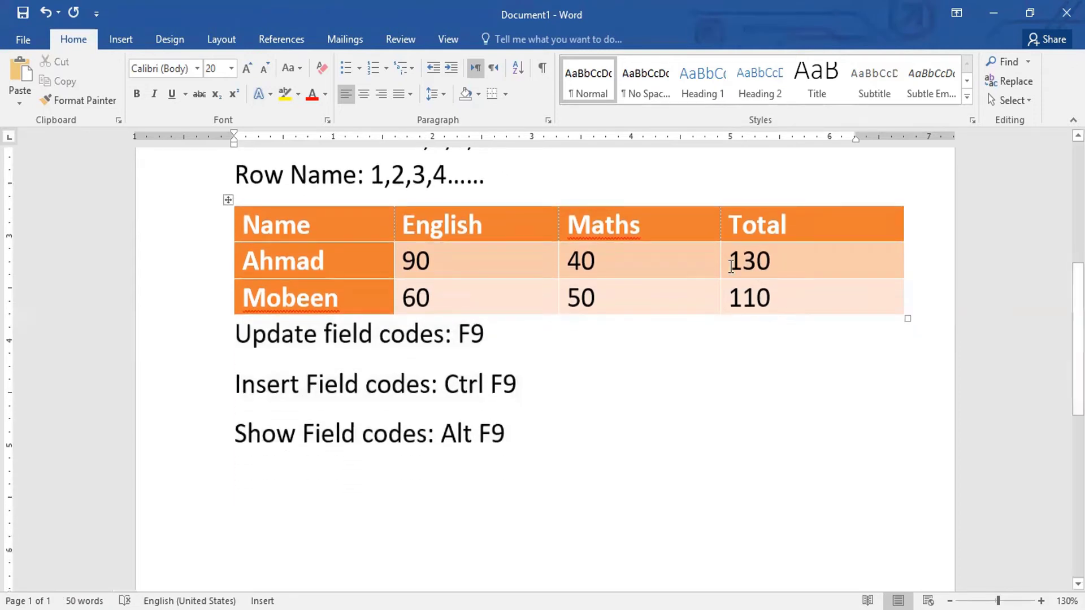
{"action": "left_click_drag", "start_coordinate": [731, 266], "coordinate": [769, 290]}
{"action": "key", "text": "Delete"}
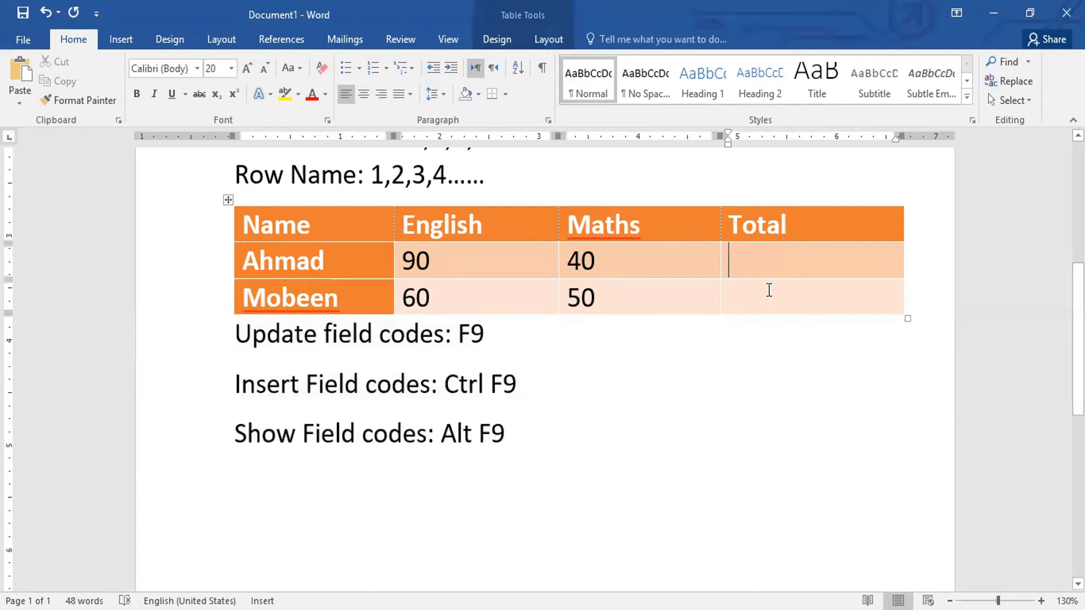
- Insert a =sum(left) field in the first Total cell so it displays 130
{"action": "key", "text": "ctrl+F9"}
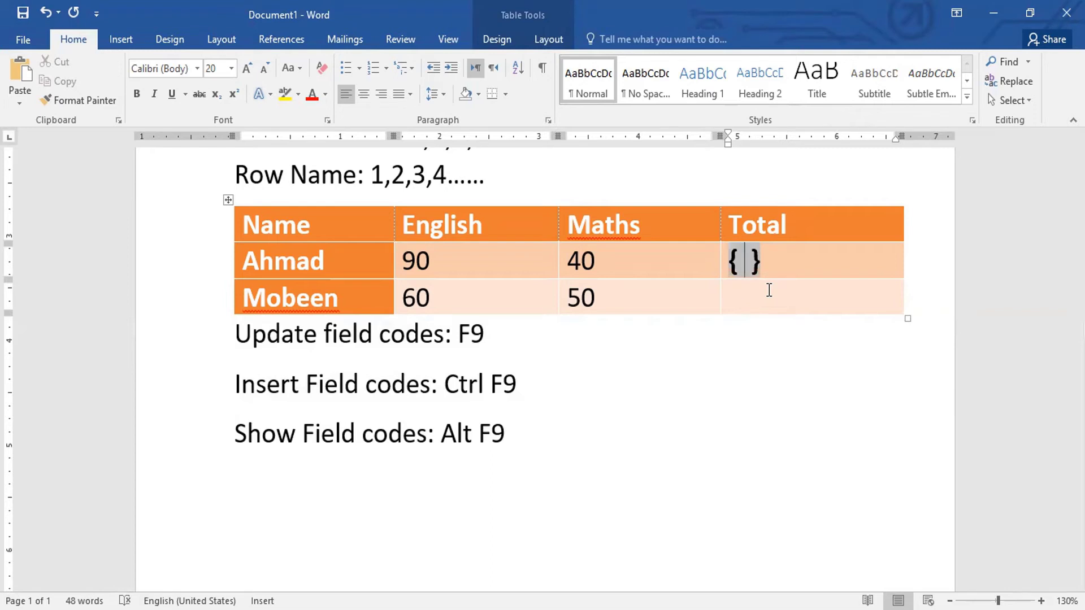
{"action": "type", "text": "= "}
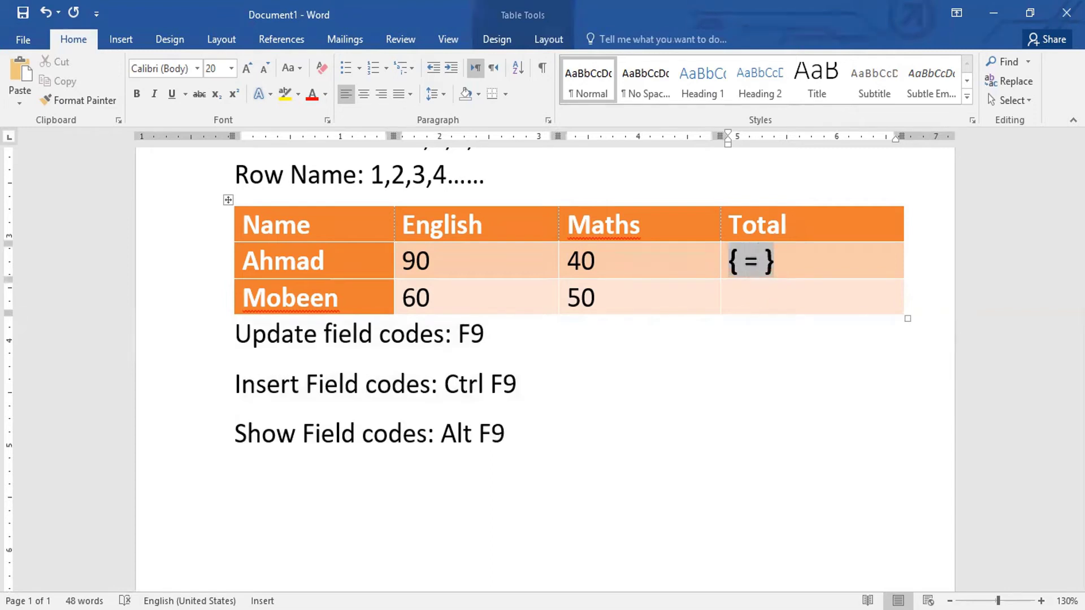
{"action": "type", "text": "sum("}
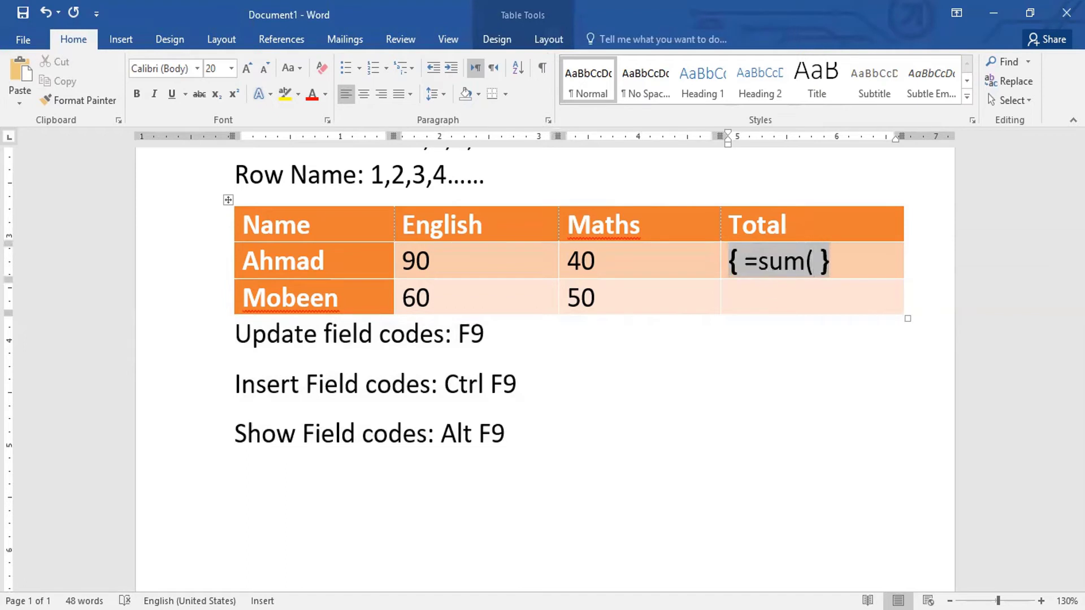
{"action": "type", "text": "left)"}
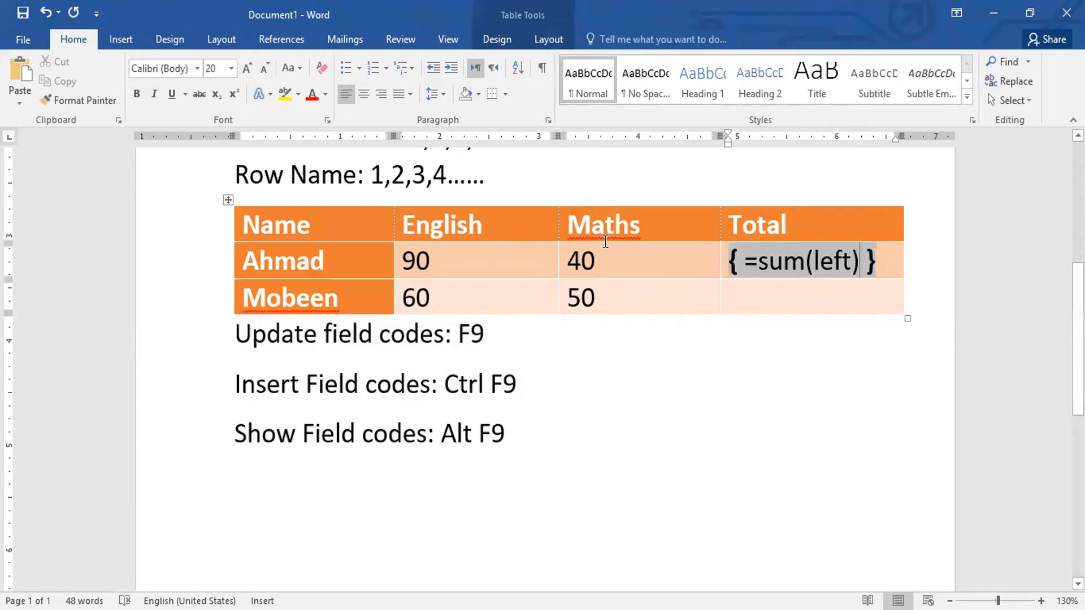
{"action": "key", "text": "F9"}
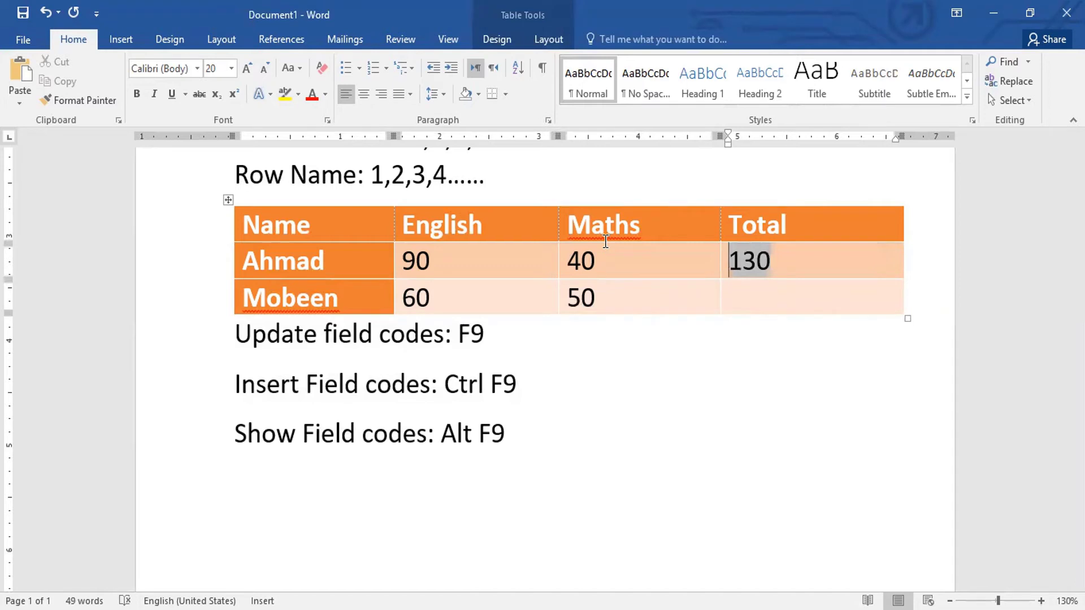
- Paste the 130 sum field into the second Total cell and update it to show 110
{"action": "left_click", "coordinate": [761, 303]}
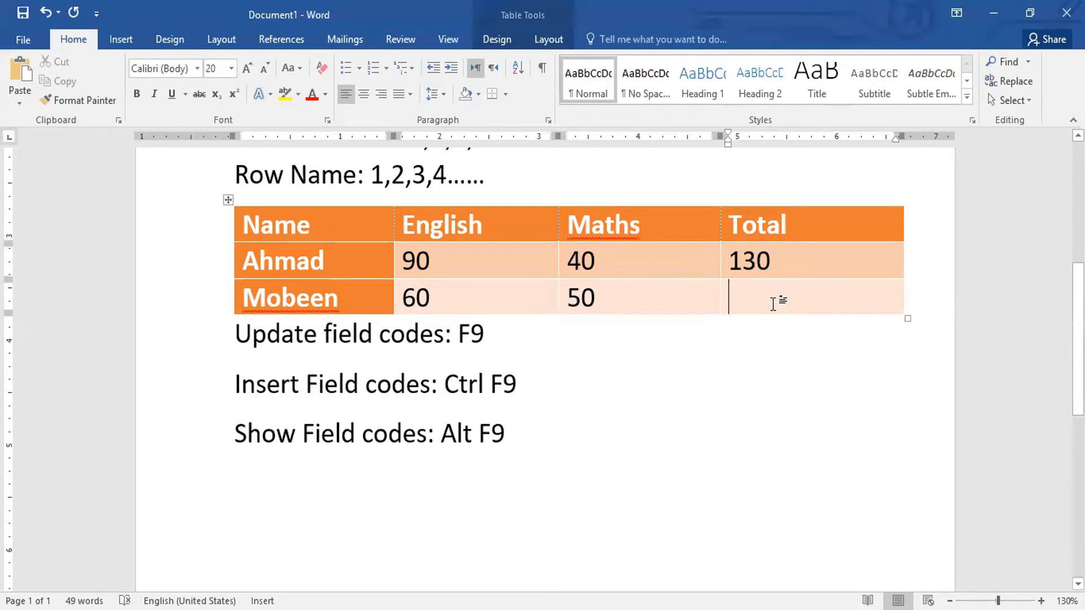
{"action": "left_click", "coordinate": [762, 264]}
{"action": "left_click_drag", "start_coordinate": [763, 264], "coordinate": [734, 274]}
{"action": "key", "text": "ctrl+c"}
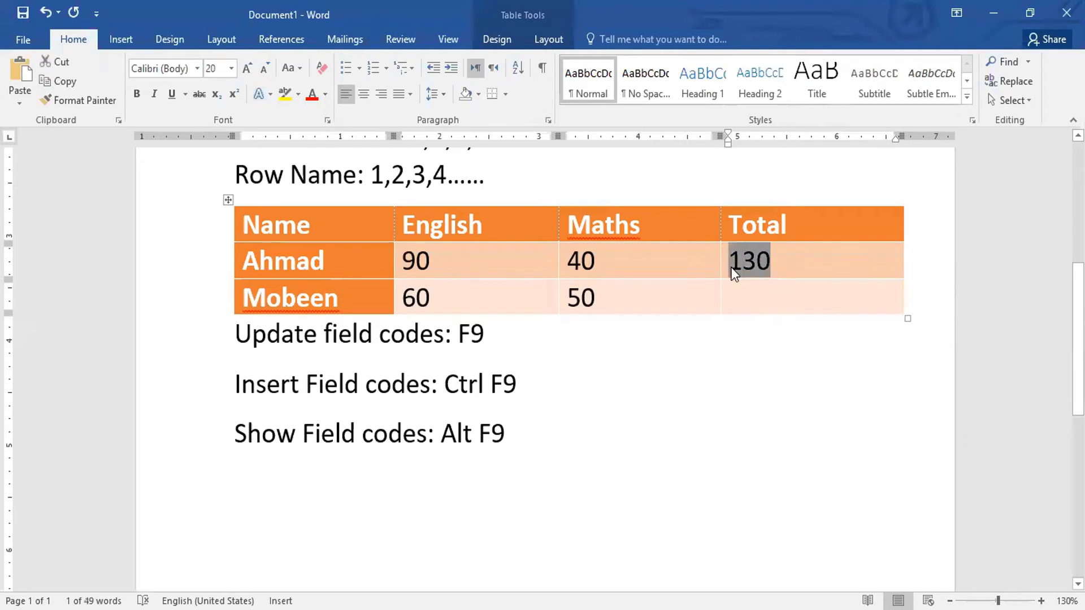
{"action": "left_click", "coordinate": [758, 297]}
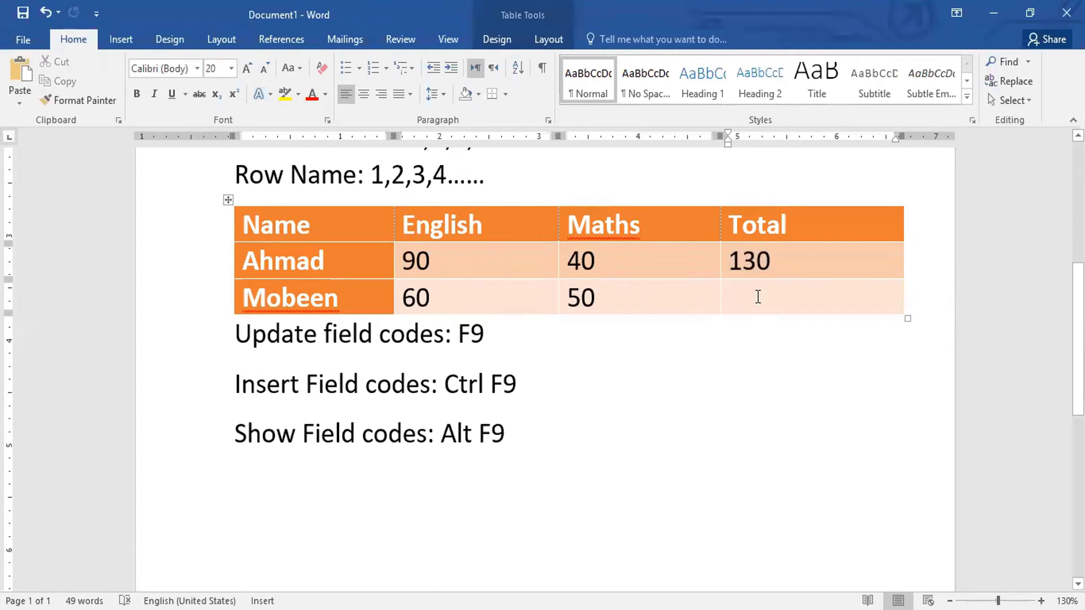
{"action": "key", "text": "ctrl+v"}
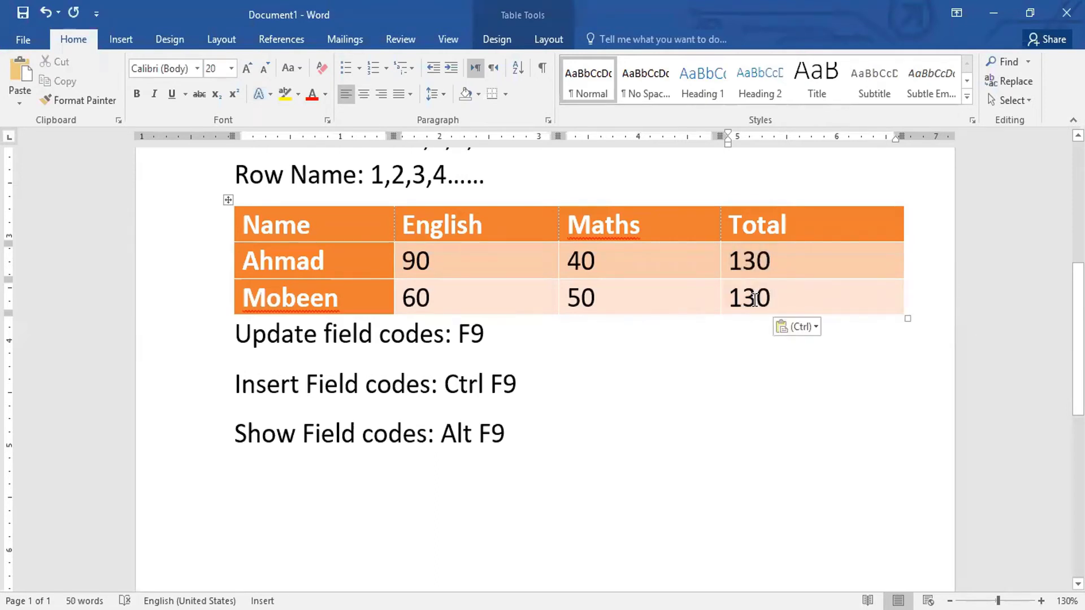
{"action": "left_click", "coordinate": [754, 300]}
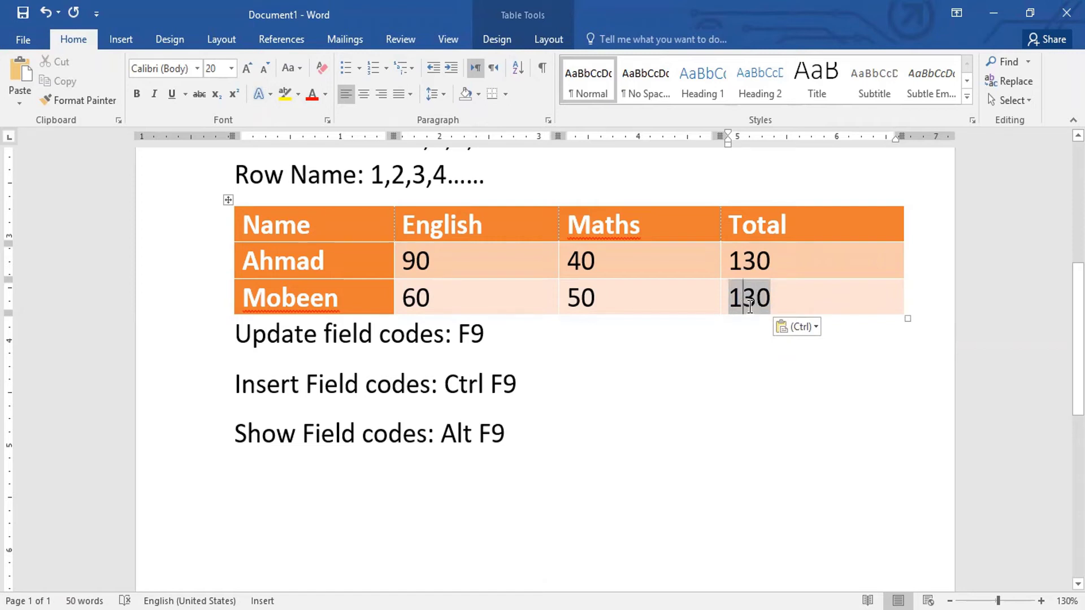
{"action": "key", "text": "F9"}
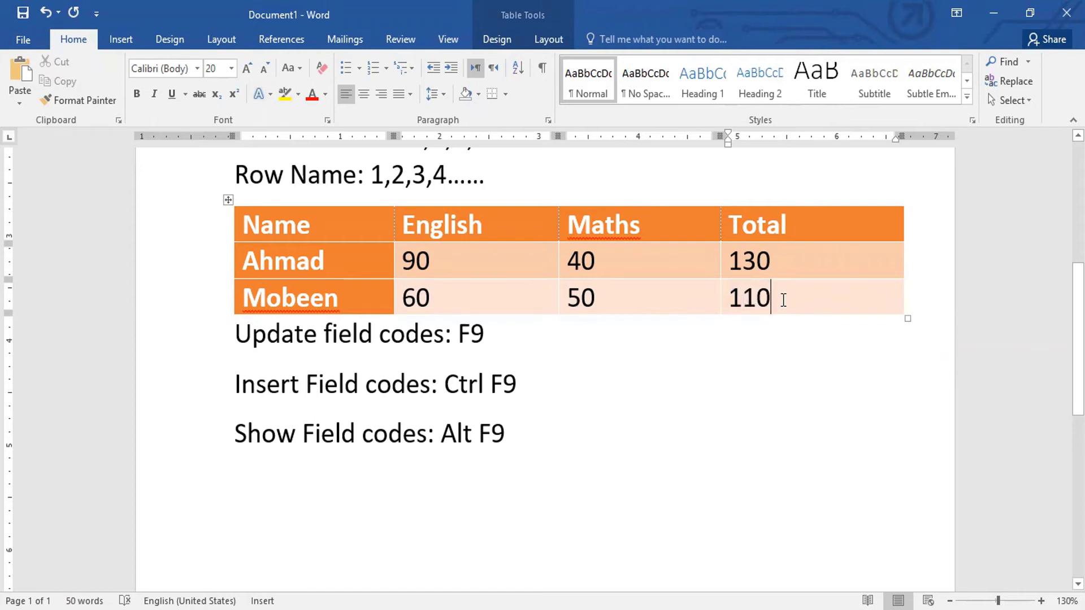
- Erase both Total results, leaving the column empty beside the English and Maths marks
{"action": "left_click_drag", "start_coordinate": [761, 285], "coordinate": [734, 269]}
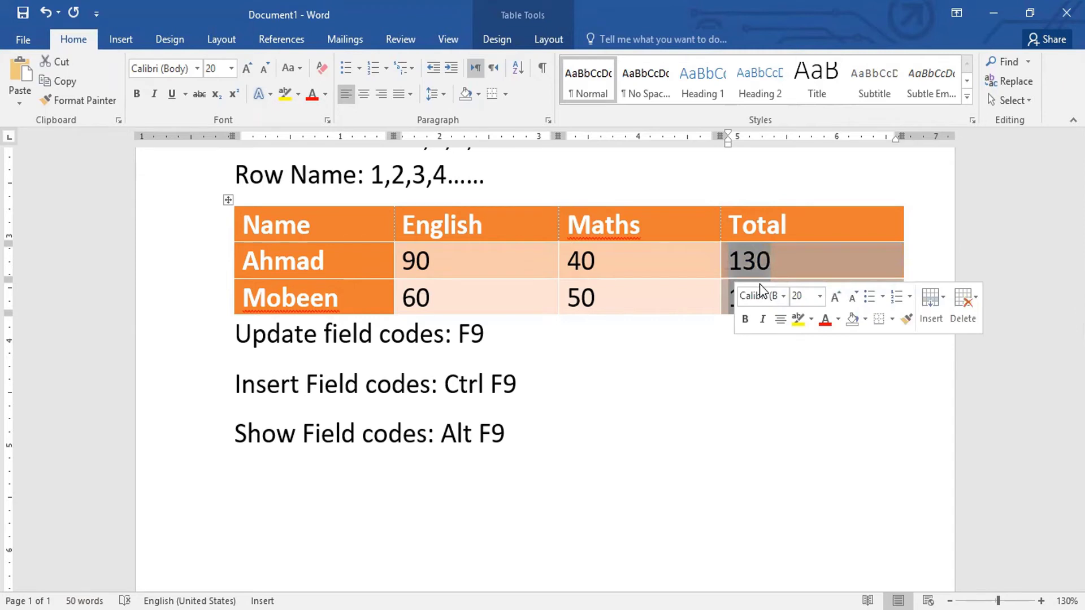
{"action": "key", "text": "Delete"}
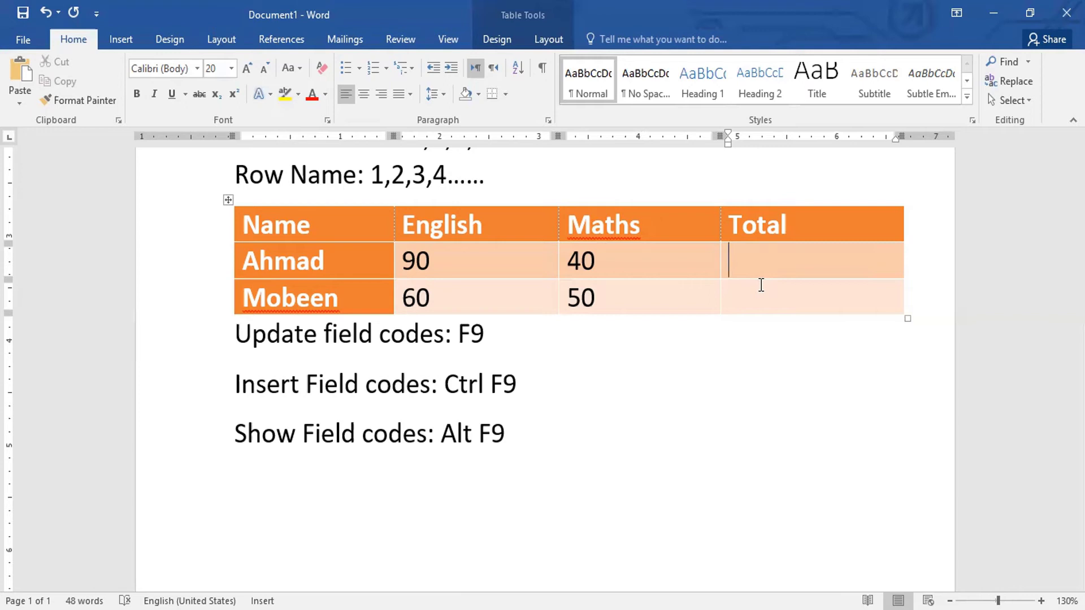
{"action": "scroll", "coordinate": [761, 285], "scroll_direction": "up", "scroll_amount": 5}
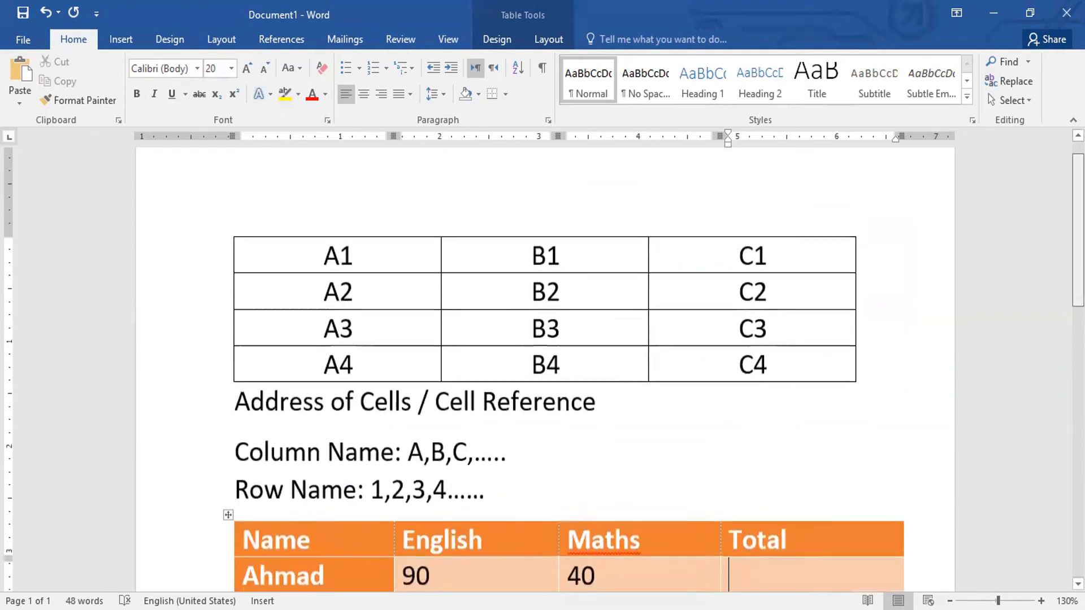
{"action": "left_click_drag", "start_coordinate": [320, 254], "coordinate": [358, 255]}
{"action": "left_click", "coordinate": [364, 255]}
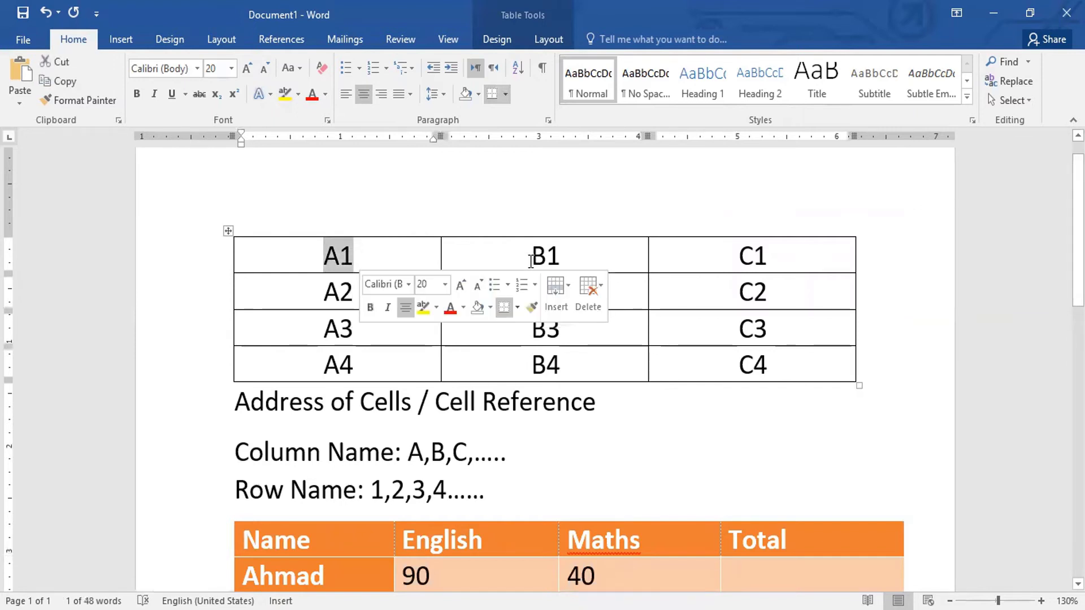
{"action": "left_click_drag", "start_coordinate": [531, 261], "coordinate": [560, 257]}
{"action": "scroll", "coordinate": [1078, 226], "scroll_direction": "down", "scroll_amount": 3}
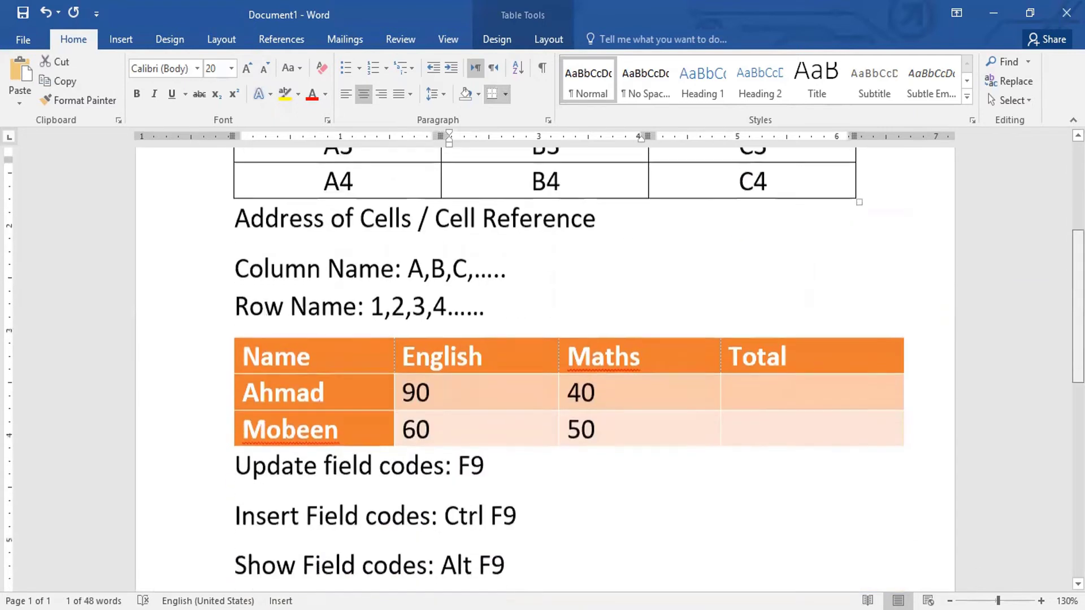
{"action": "scroll", "coordinate": [333, 209], "scroll_direction": "down", "scroll_amount": 3}
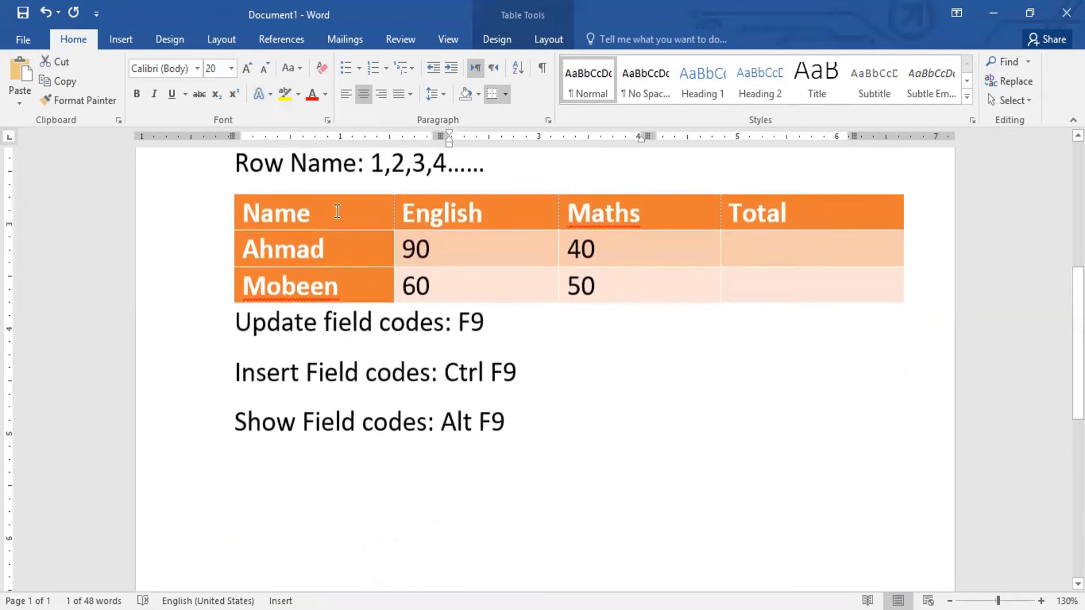
{"action": "left_click_drag", "start_coordinate": [337, 211], "coordinate": [243, 213]}
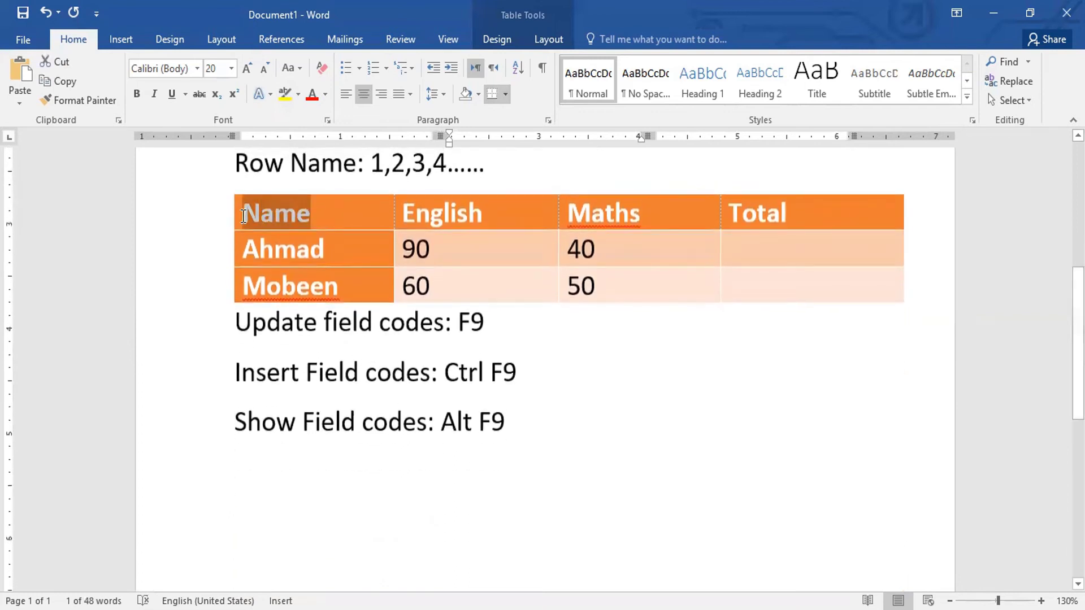
{"action": "left_click", "coordinate": [292, 216]}
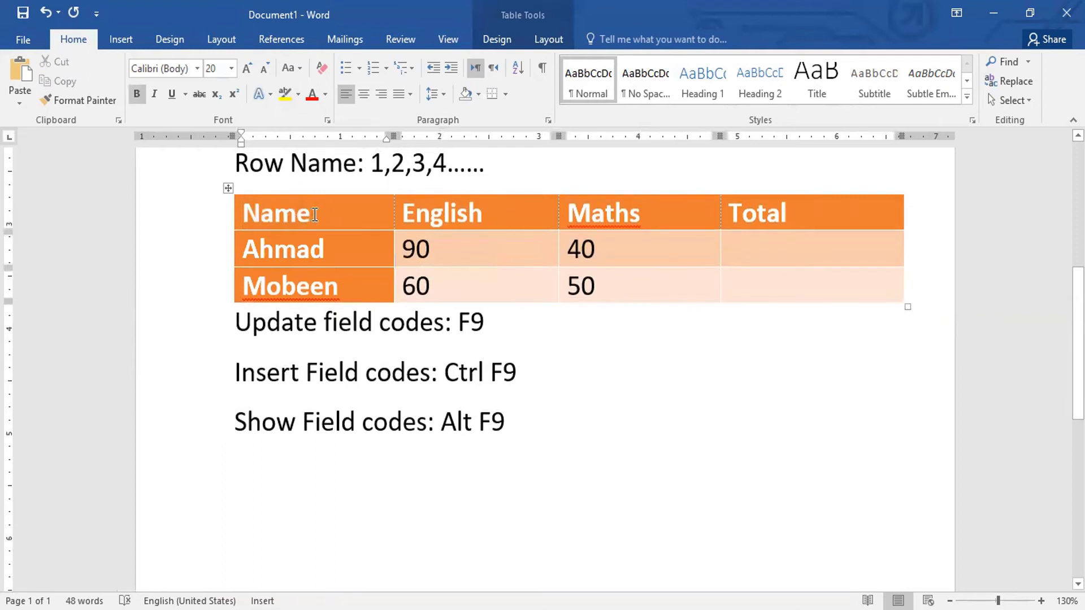
{"action": "left_click_drag", "start_coordinate": [283, 204], "coordinate": [343, 216]}
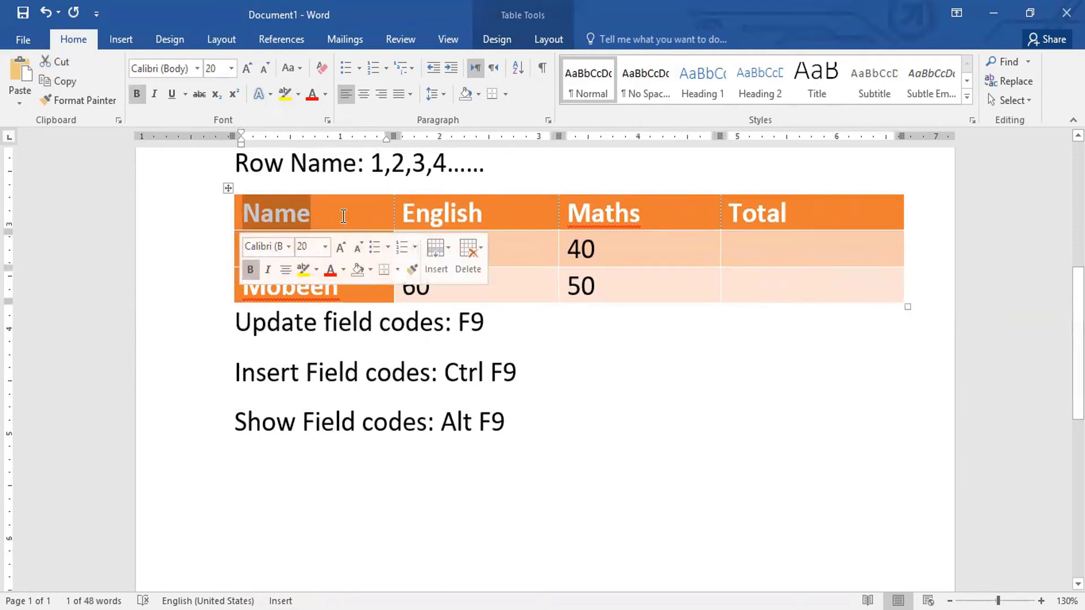
{"action": "left_click", "coordinate": [435, 254]}
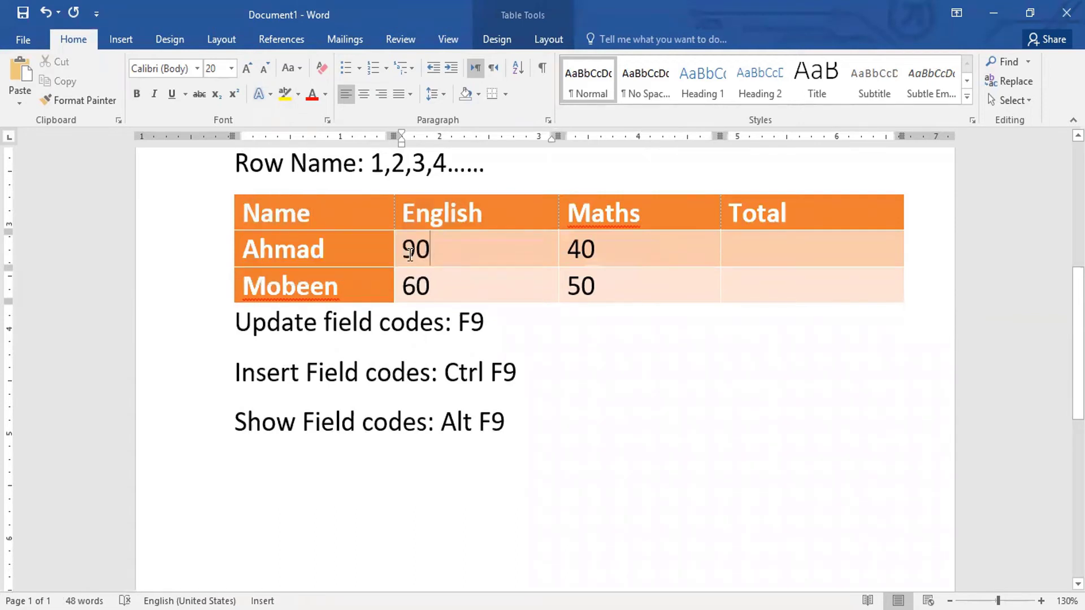
{"action": "double_click", "coordinate": [410, 251]}
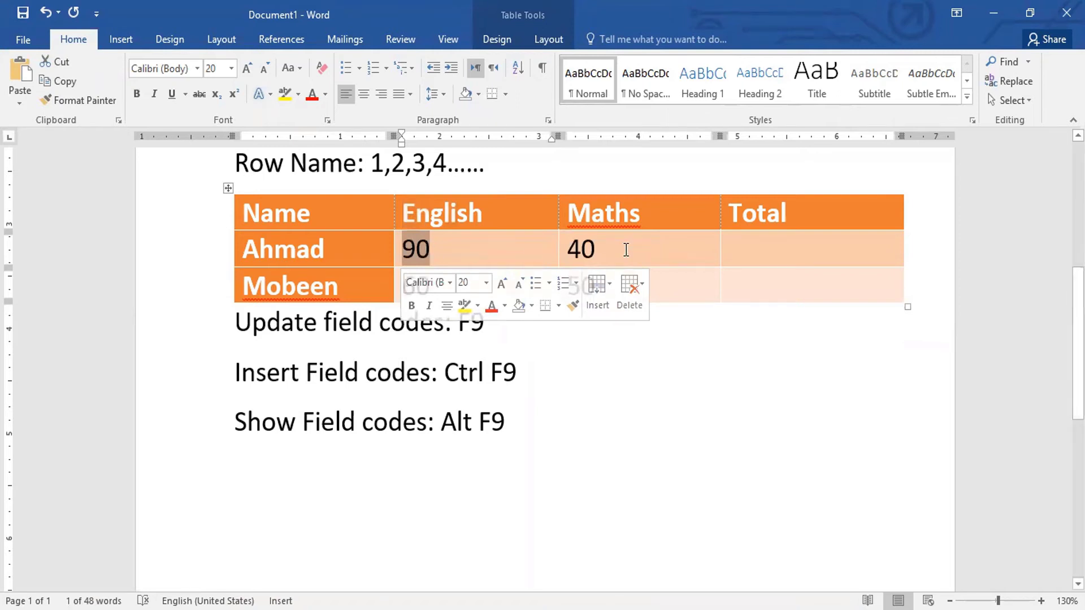
{"action": "double_click", "coordinate": [582, 249]}
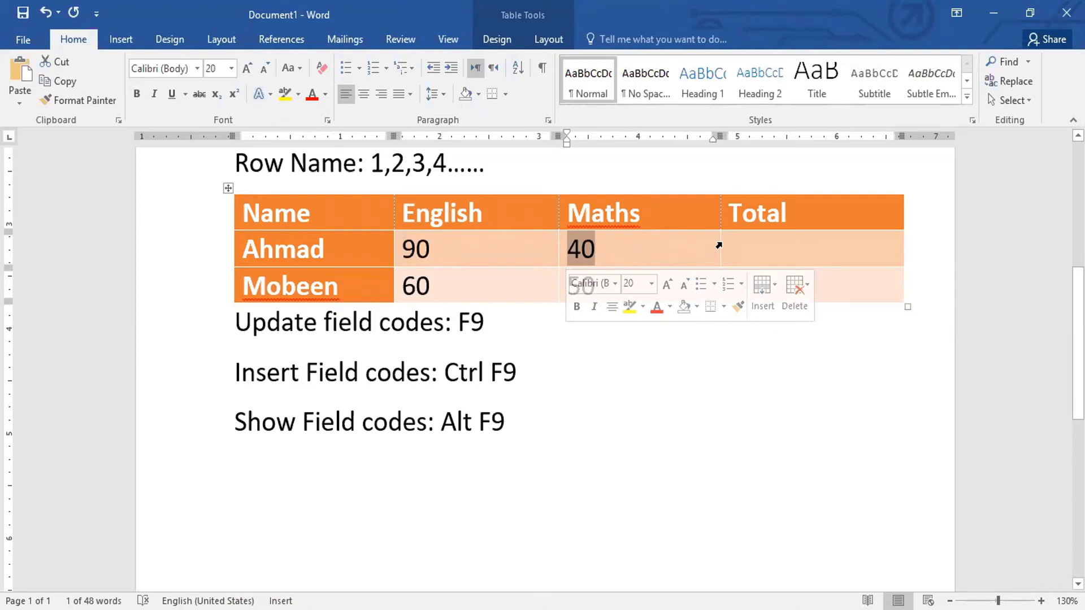
{"action": "left_click", "coordinate": [755, 248]}
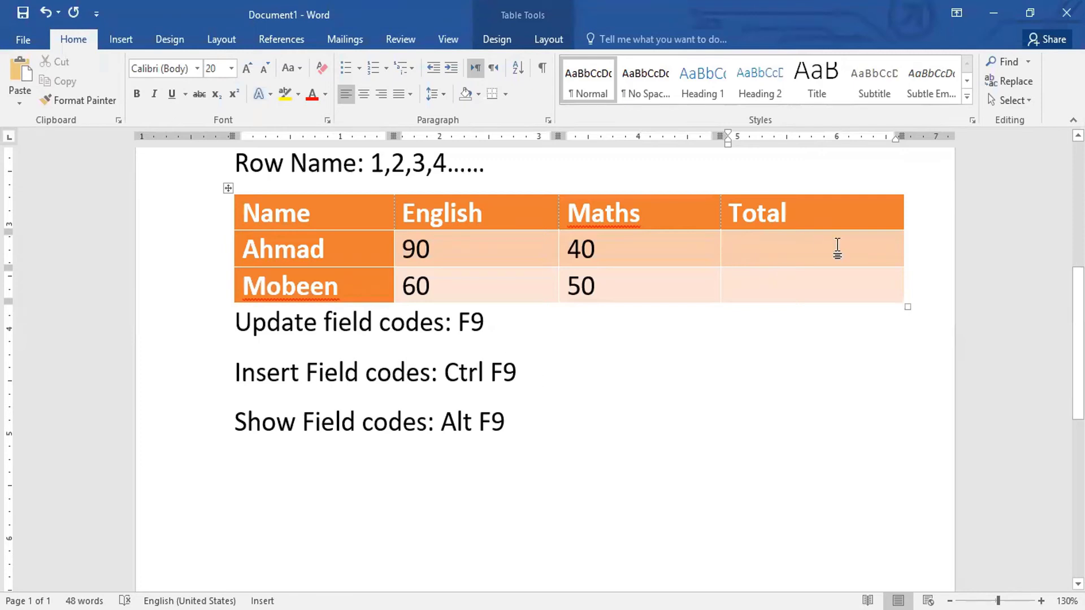
- Enter a =B2+C2 field in the first Total cell so it displays 130
{"action": "key", "text": "ctrl+F9"}
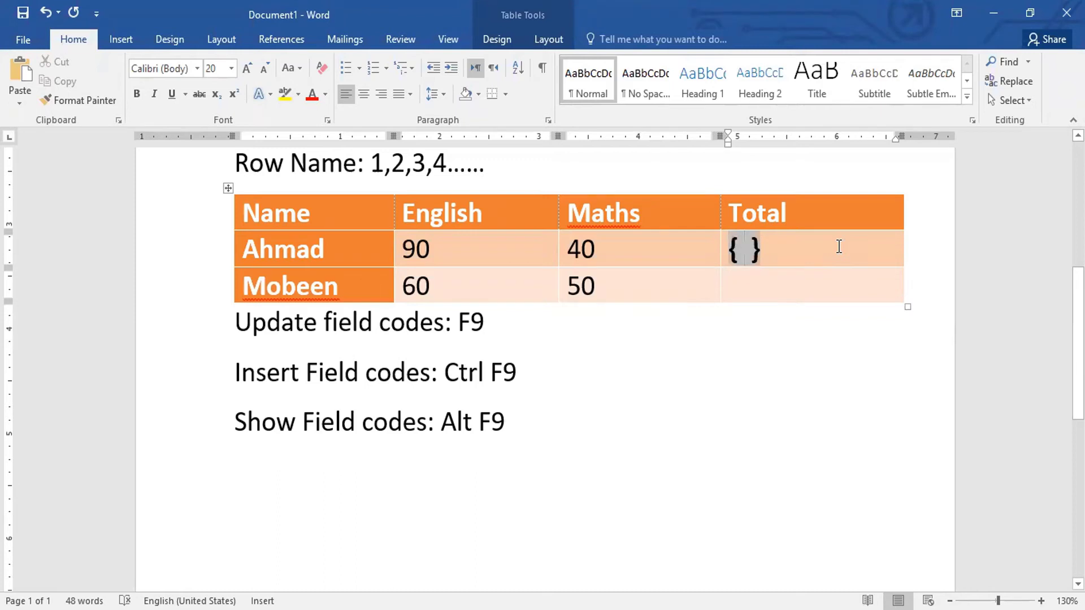
{"action": "type", "text": "="}
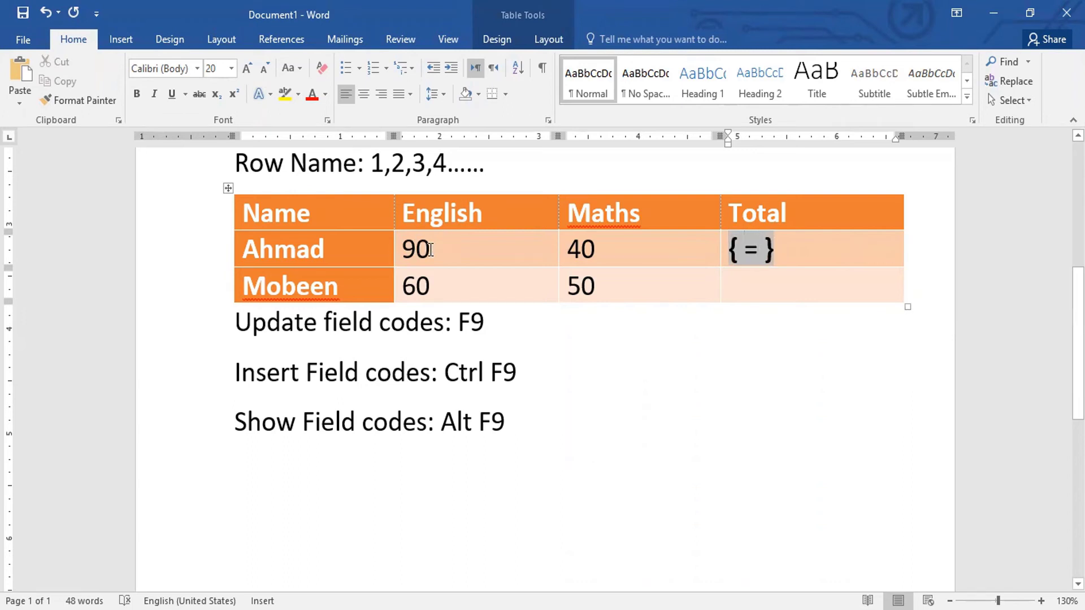
{"action": "type", "text": "B"}
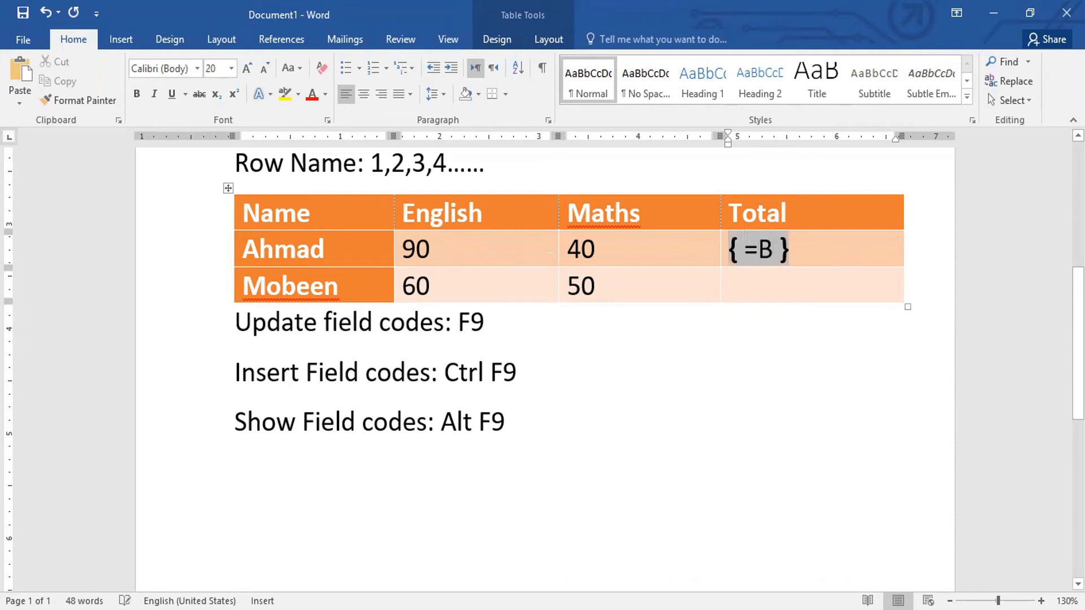
{"action": "type", "text": "2"}
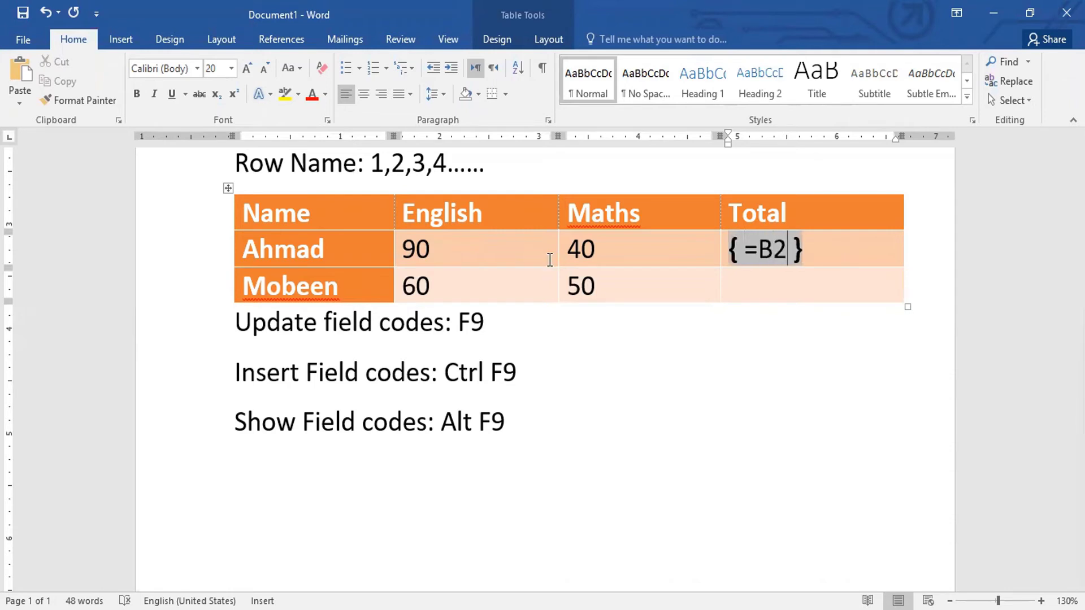
{"action": "type", "text": "+"}
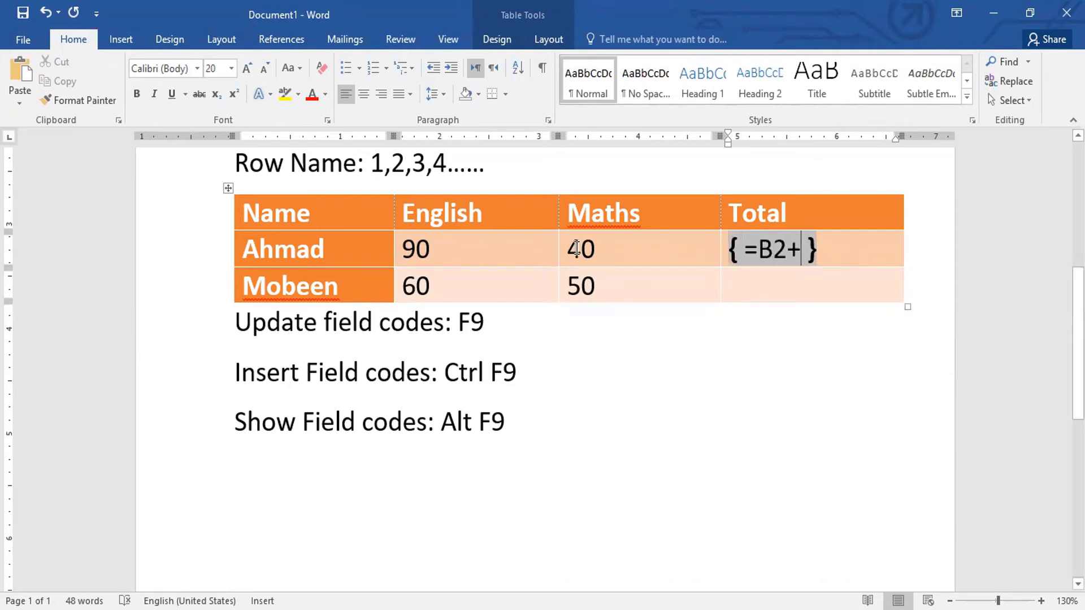
{"action": "left_click_drag", "start_coordinate": [568, 249], "coordinate": [599, 249]}
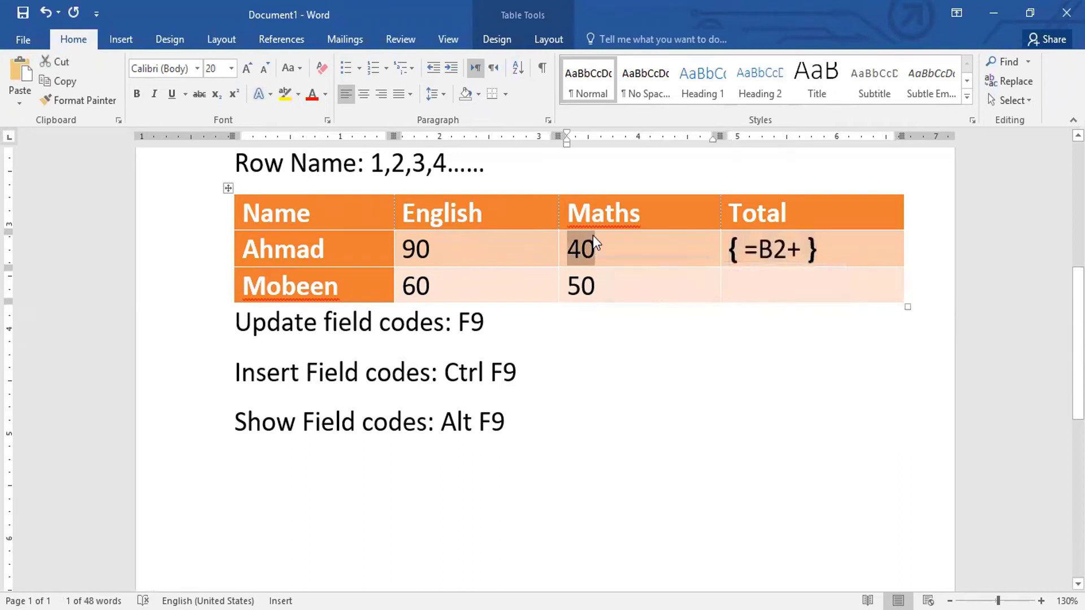
{"action": "left_click", "coordinate": [811, 248]}
{"action": "type", "text": "C"}
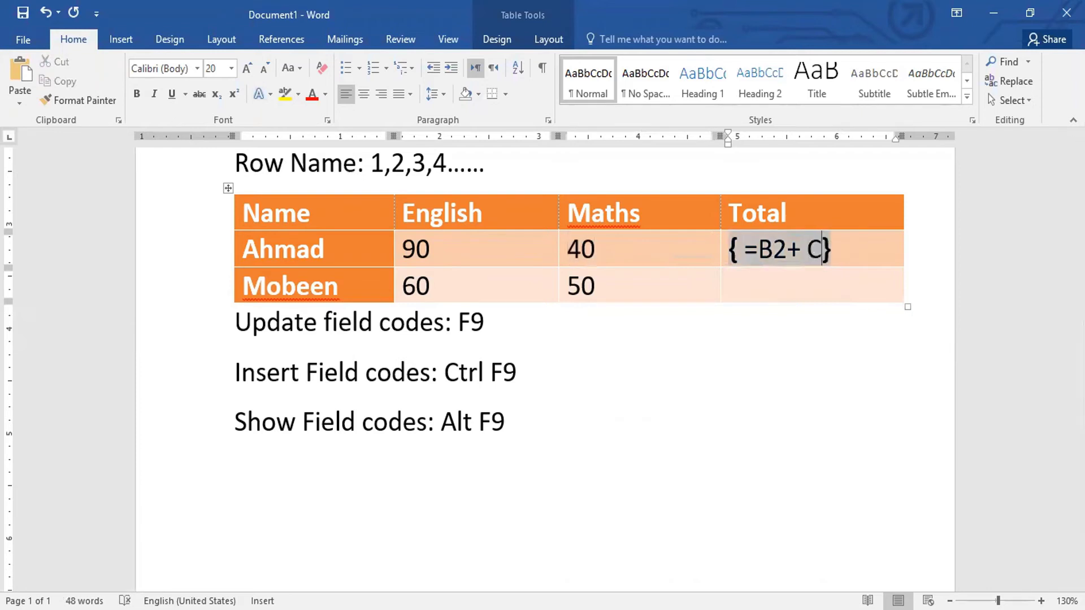
{"action": "type", "text": "2"}
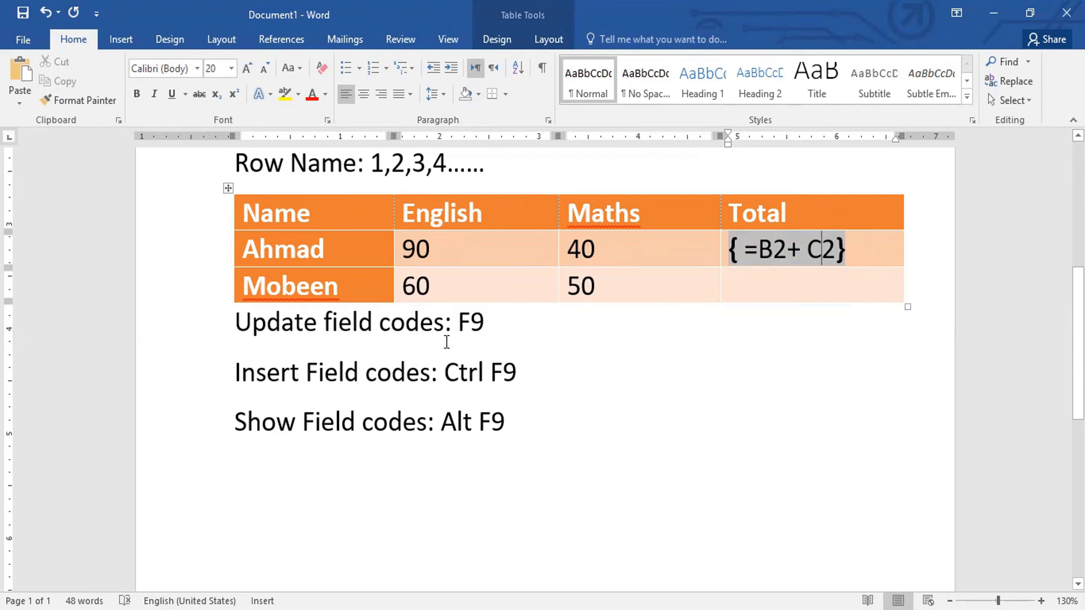
{"action": "key", "text": "F9"}
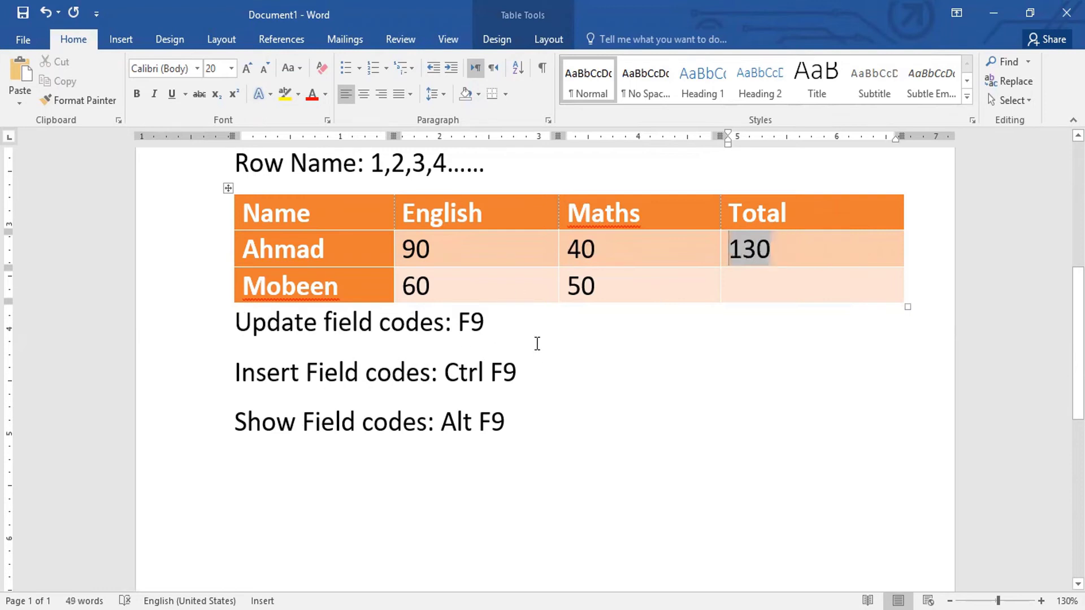
{"action": "left_click", "coordinate": [777, 260]}
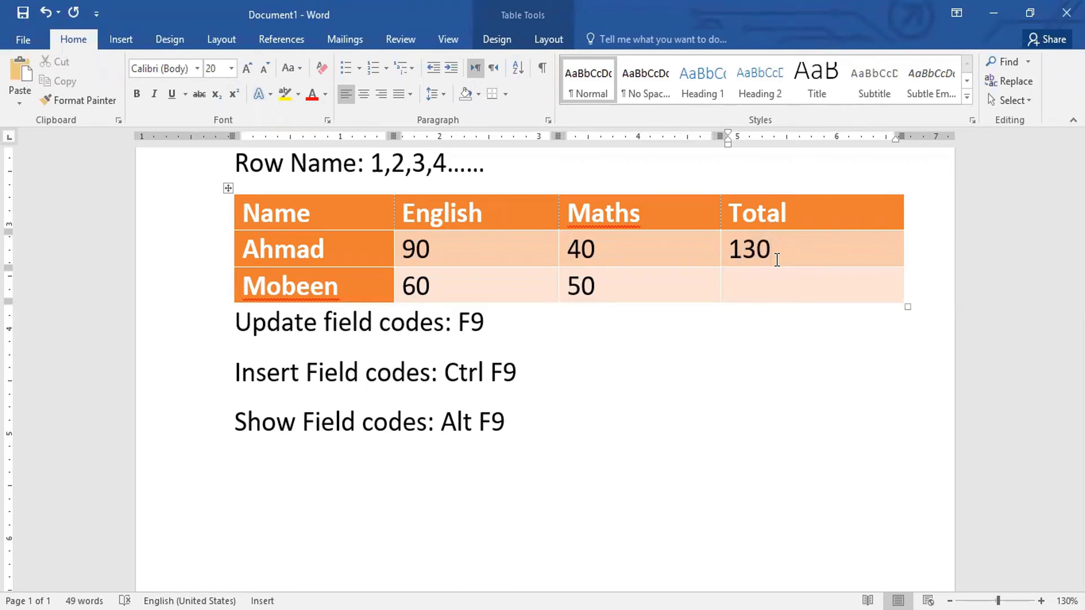
{"action": "left_click_drag", "start_coordinate": [782, 252], "coordinate": [733, 254]}
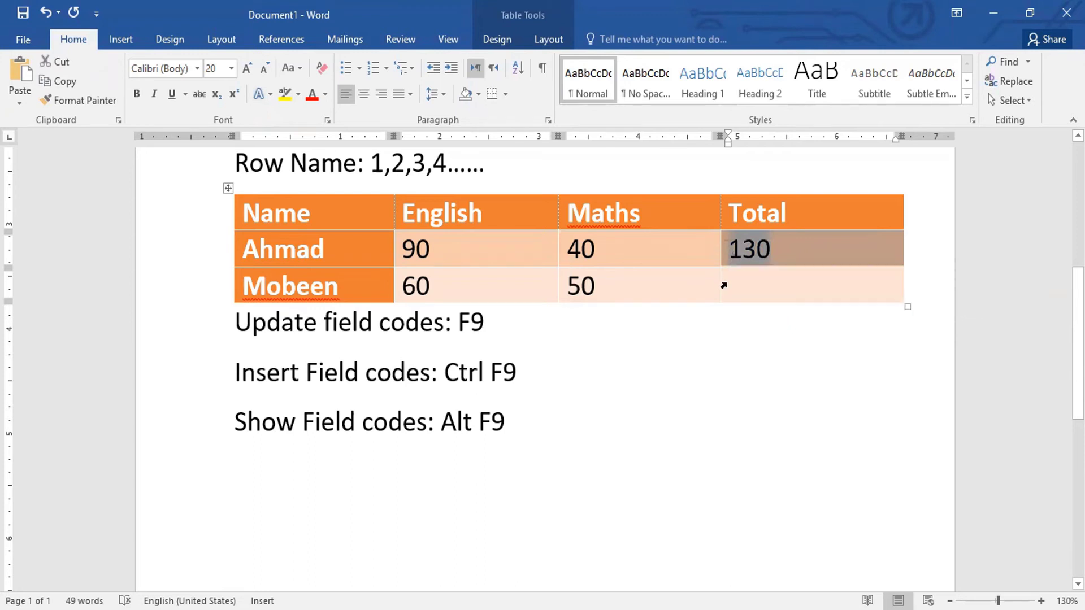
{"action": "left_click", "coordinate": [751, 287]}
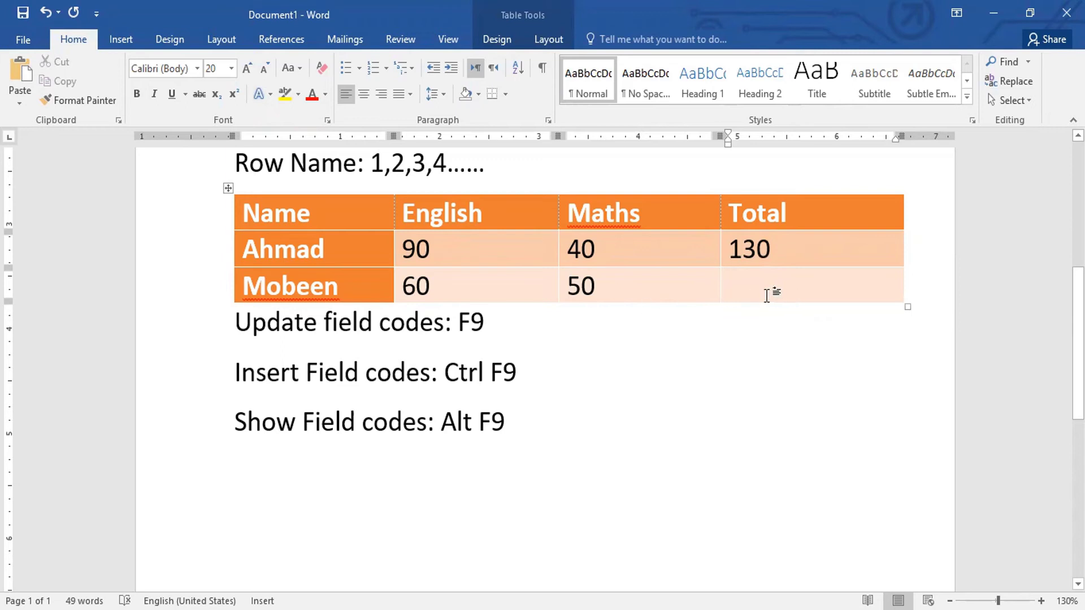
{"action": "left_click_drag", "start_coordinate": [429, 285], "coordinate": [394, 285]}
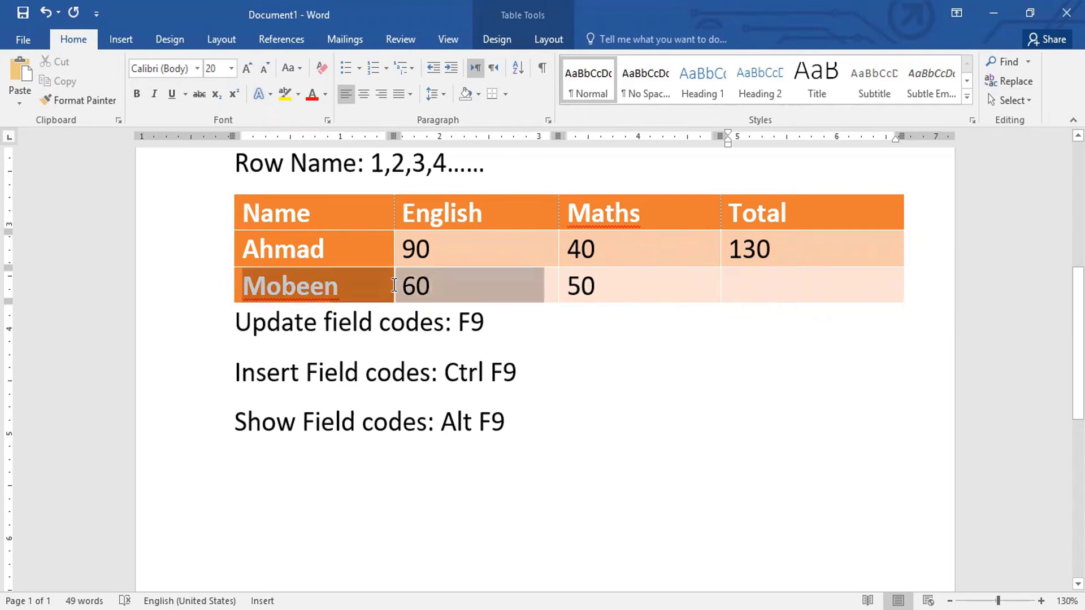
{"action": "left_click", "coordinate": [439, 286]}
{"action": "left_click", "coordinate": [411, 288]}
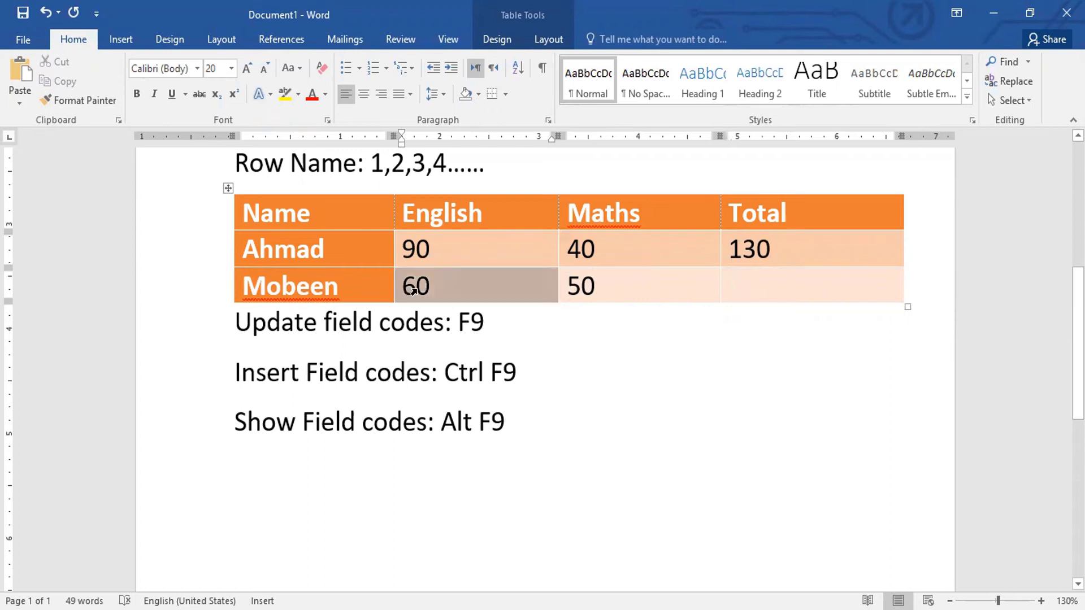
{"action": "left_click", "coordinate": [598, 286]}
{"action": "left_click", "coordinate": [791, 285]}
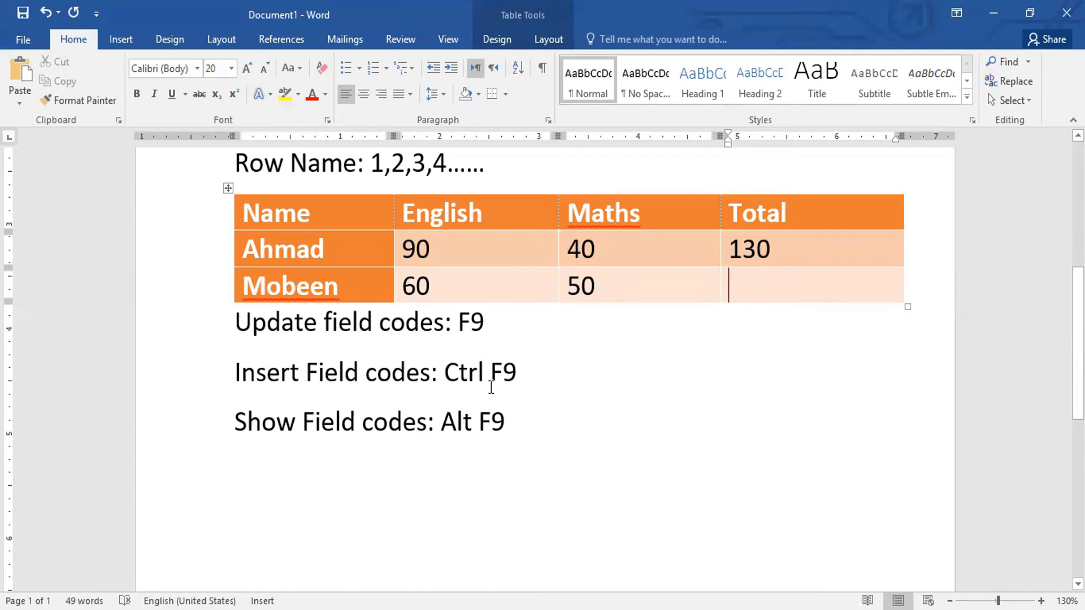
- Add a =B3+C3 formula field to the second Total cell, showing 110
{"action": "key", "text": "ctrl+F9"}
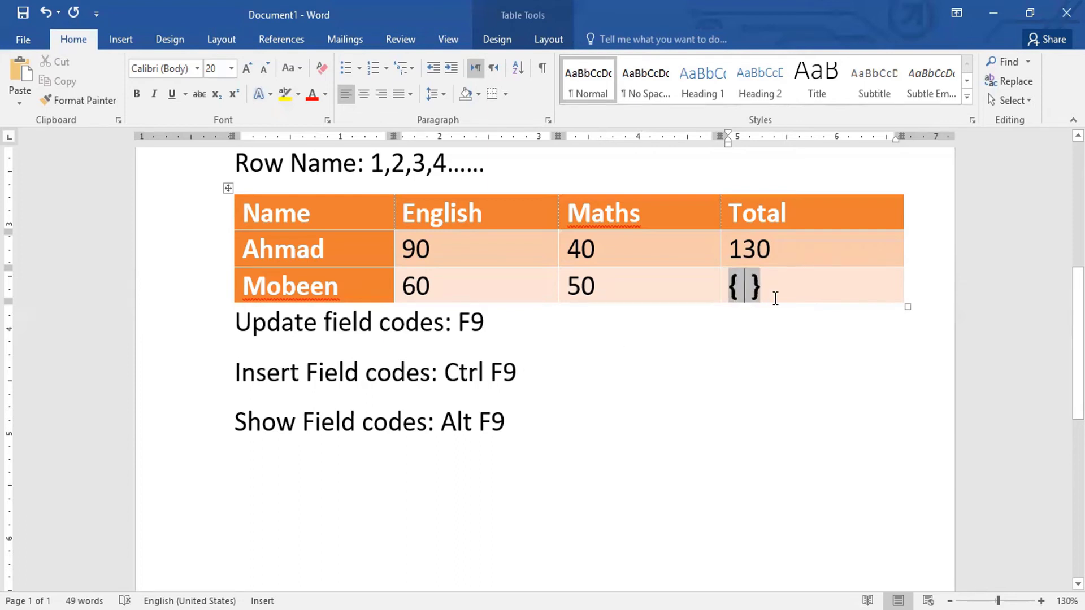
{"action": "type", "text": "="}
{"action": "type", "text": "B "}
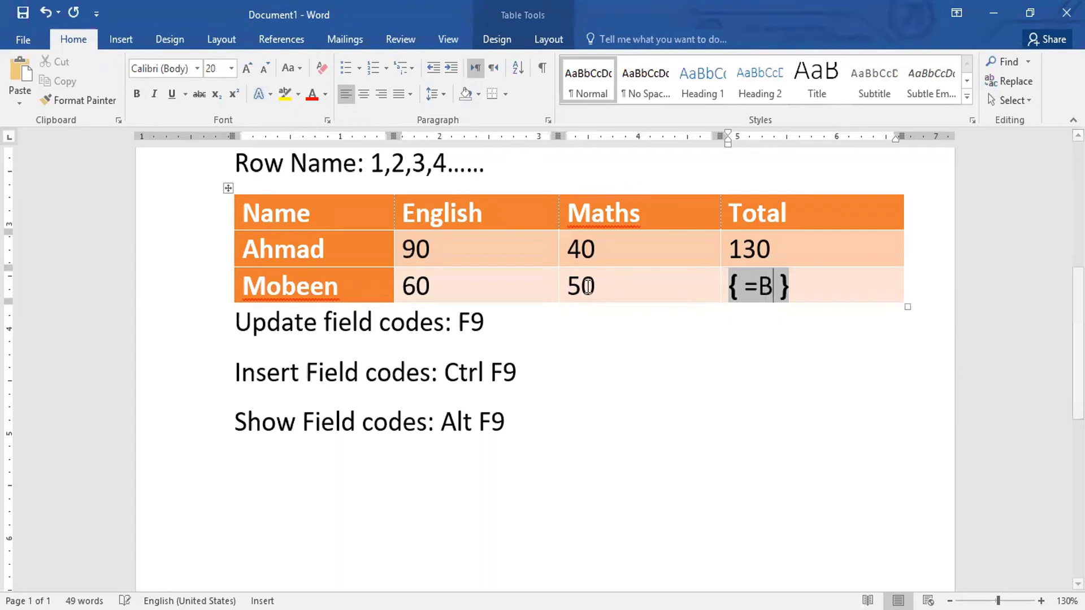
{"action": "type", "text": "3"}
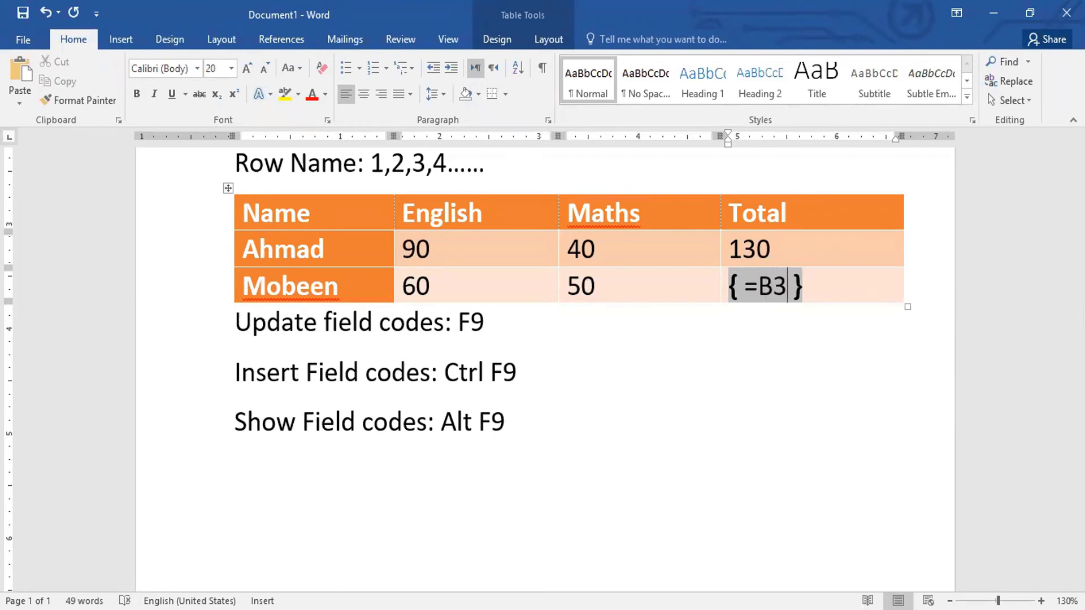
{"action": "type", "text": "+"}
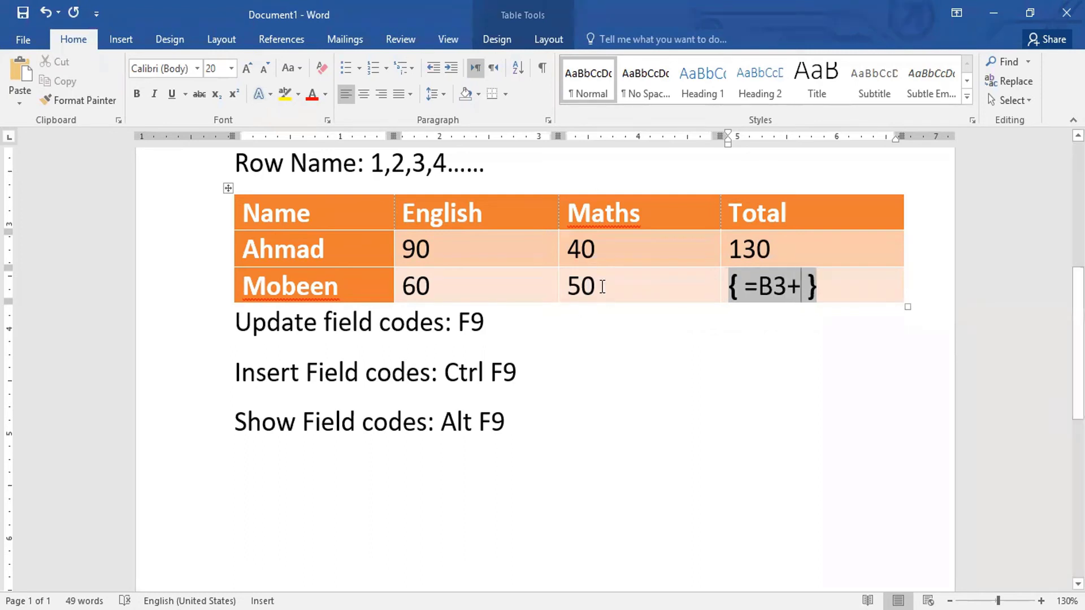
{"action": "type", "text": "C"}
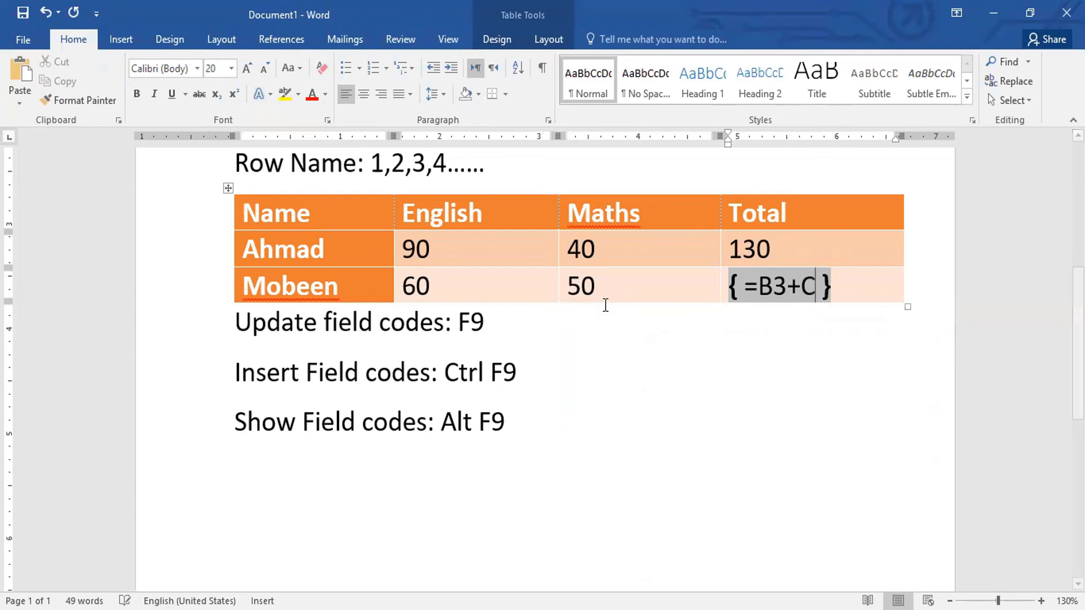
{"action": "type", "text": "3"}
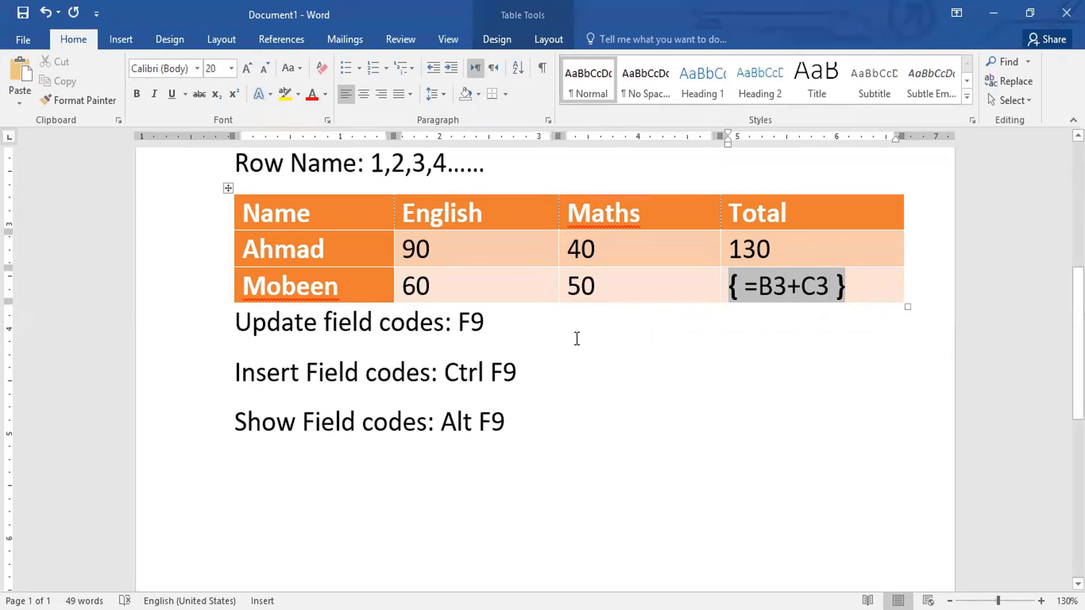
{"action": "key", "text": "F9"}
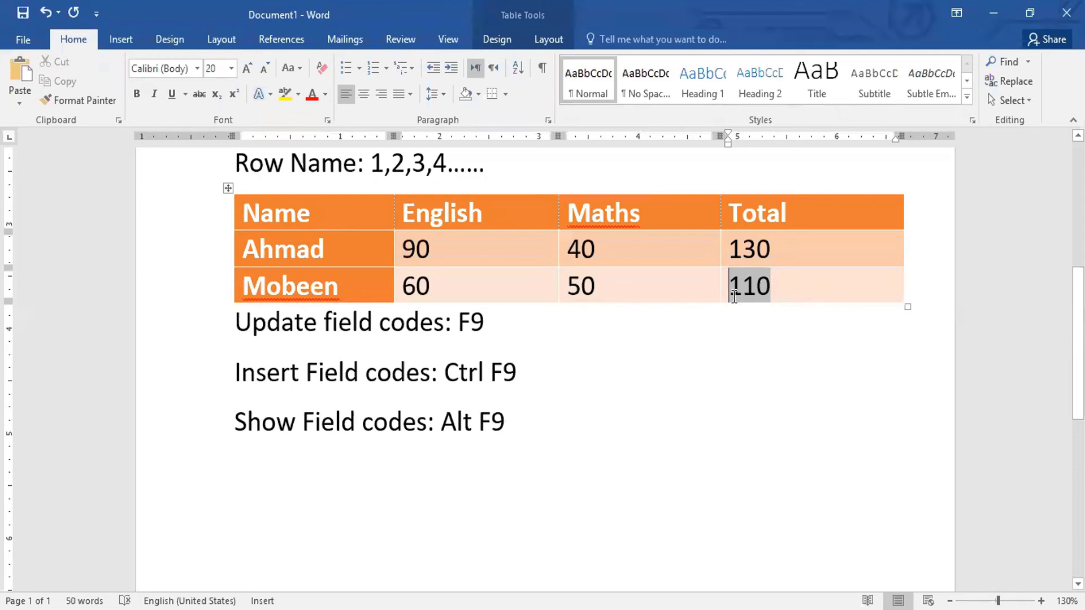
{"action": "left_click", "coordinate": [735, 373]}
- Highlight the 'Show Field codes: Alt F9' line in yellow
{"action": "scroll", "coordinate": [791, 373], "scroll_direction": "up", "scroll_amount": 3}
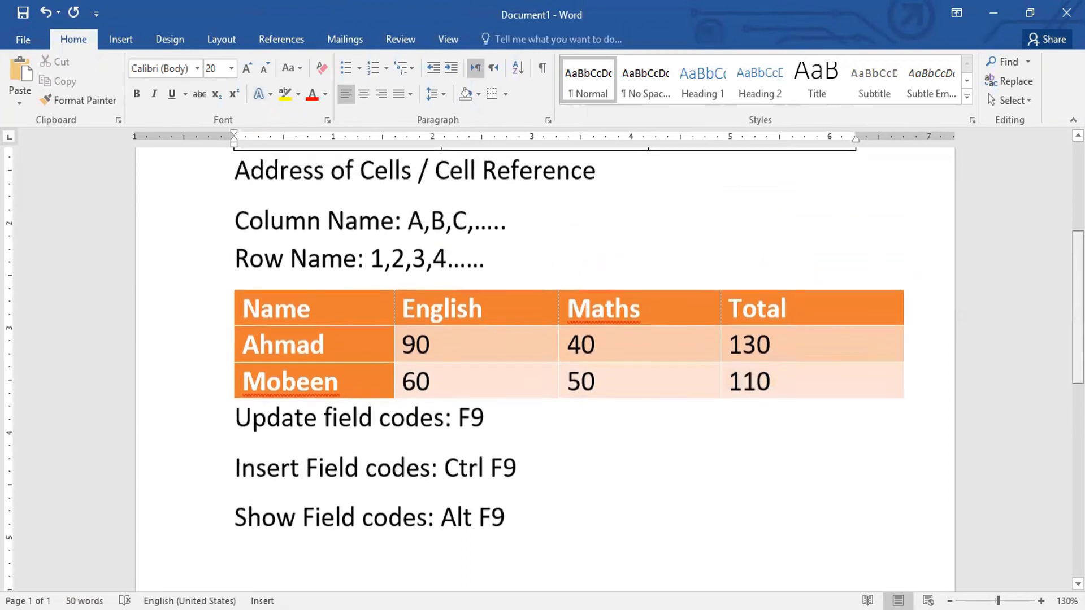
{"action": "left_click", "coordinate": [769, 360]}
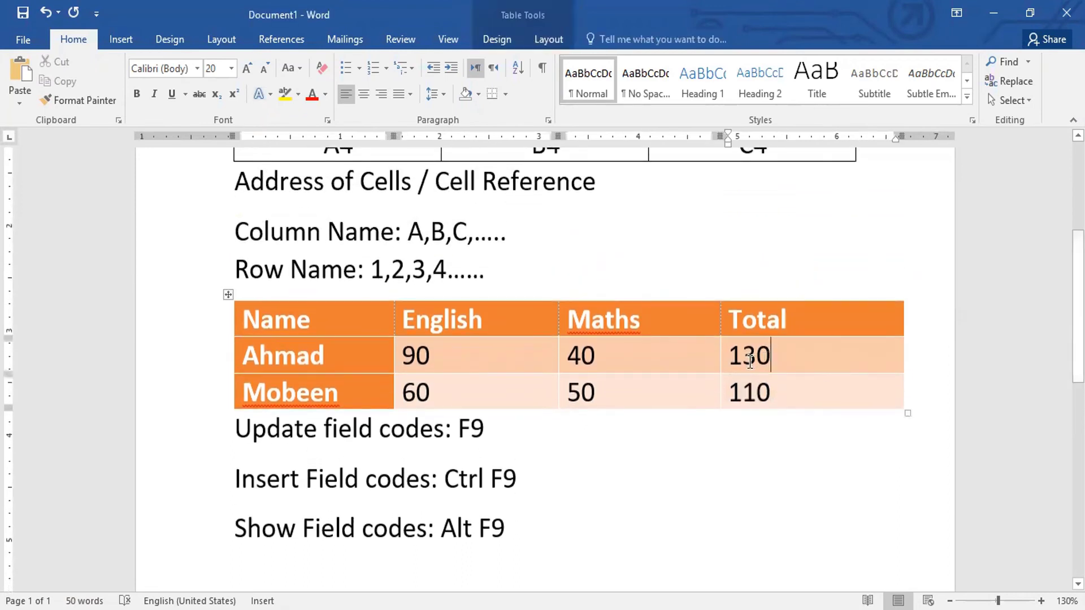
{"action": "double_click", "coordinate": [751, 366]}
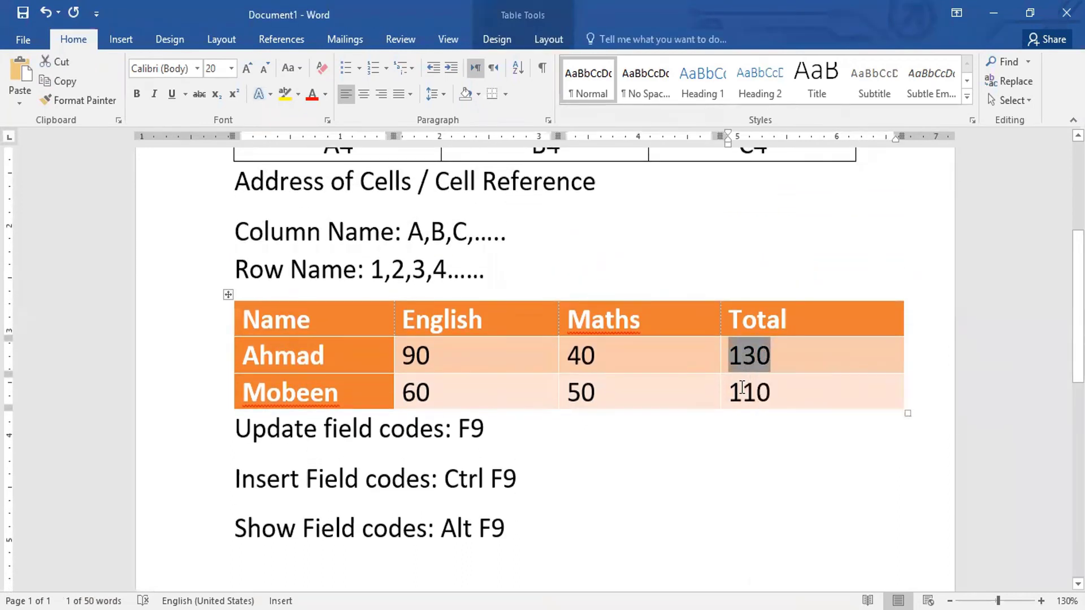
{"action": "left_click", "coordinate": [738, 391]}
{"action": "left_click", "coordinate": [753, 360]}
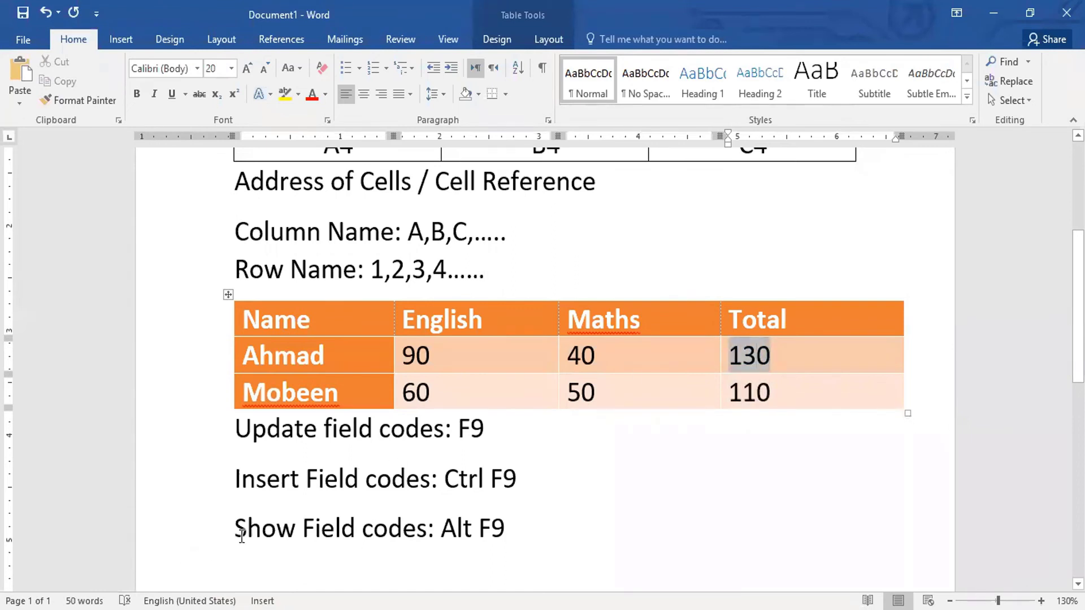
{"action": "mouse_move", "coordinate": [235, 531]}
{"action": "left_mouse_down"}
{"action": "mouse_move", "coordinate": [475, 518]}
{"action": "mouse_move", "coordinate": [505, 528]}
{"action": "left_mouse_up"}
{"action": "left_click", "coordinate": [574, 493]}
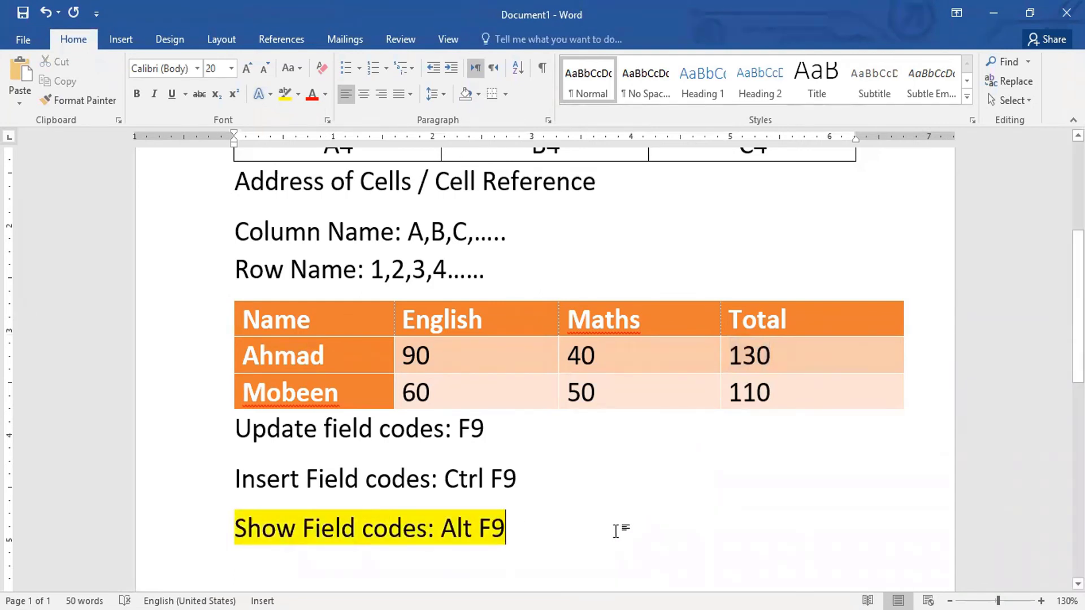
- Toggle Alt+F9 to preview the totals' field codes, then return to the 130 and 110 results
{"action": "key", "text": "alt+F9"}
{"action": "key", "text": "alt+F9"}
{"action": "key", "text": "alt+F9"}
{"action": "left_click", "coordinate": [596, 472], "text": "alt"}
{"action": "key", "text": "alt+F9"}
{"action": "left_click", "coordinate": [756, 365]}
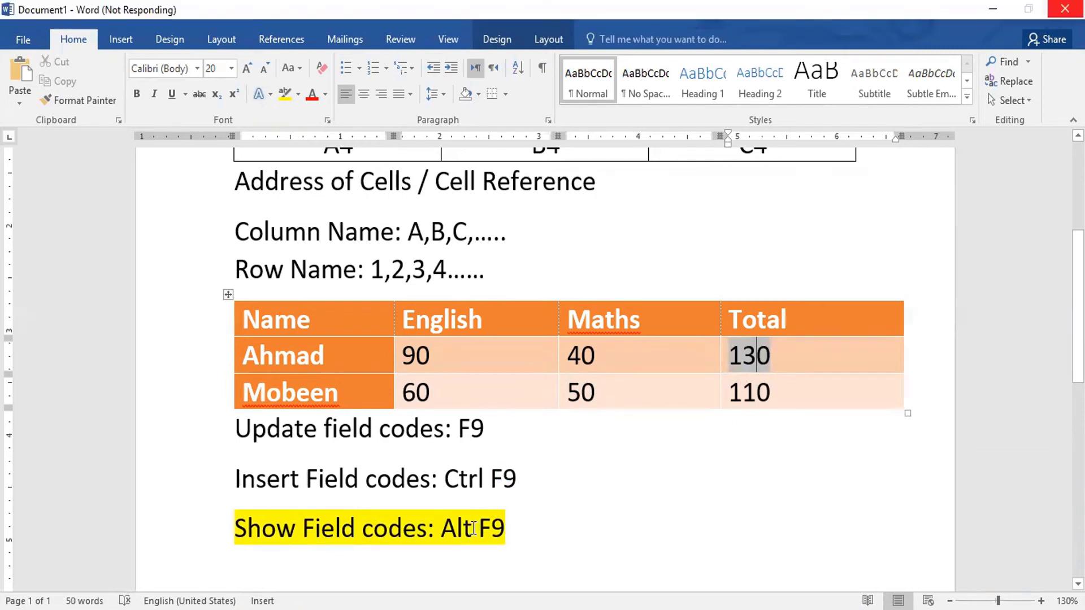
{"action": "left_click", "coordinate": [532, 532]}
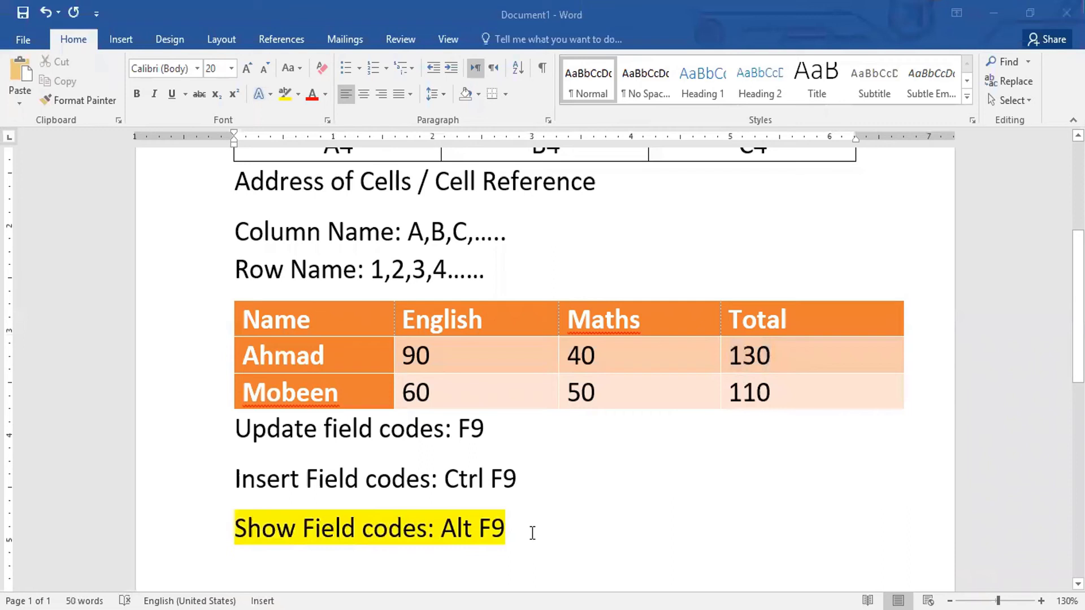
{"action": "key", "text": "alt+F9"}
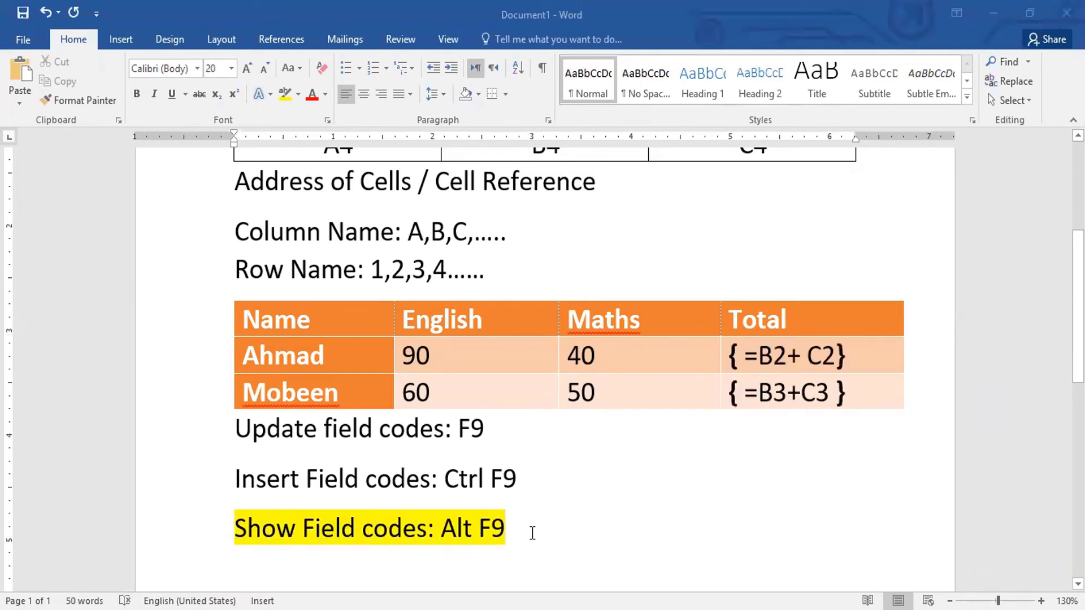
{"action": "left_click_drag", "start_coordinate": [1078, 305], "coordinate": [1078, 302]}
{"action": "scroll", "coordinate": [565, 339], "scroll_direction": "up", "scroll_amount": 3}
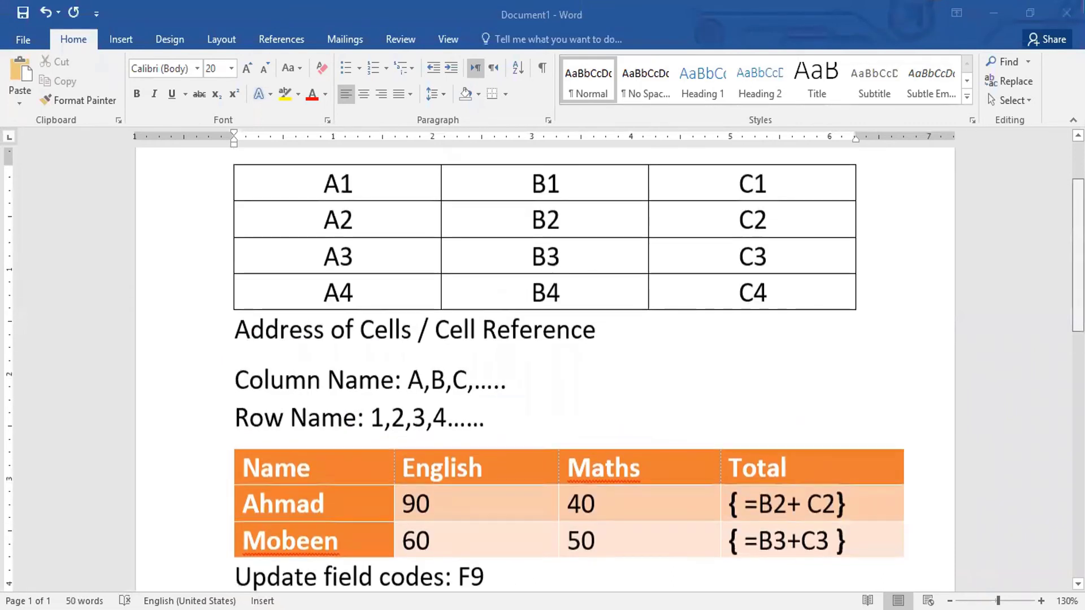
{"action": "scroll", "coordinate": [565, 339], "scroll_direction": "down", "scroll_amount": 2}
{"action": "scroll", "coordinate": [565, 339], "scroll_direction": "down", "scroll_amount": 2}
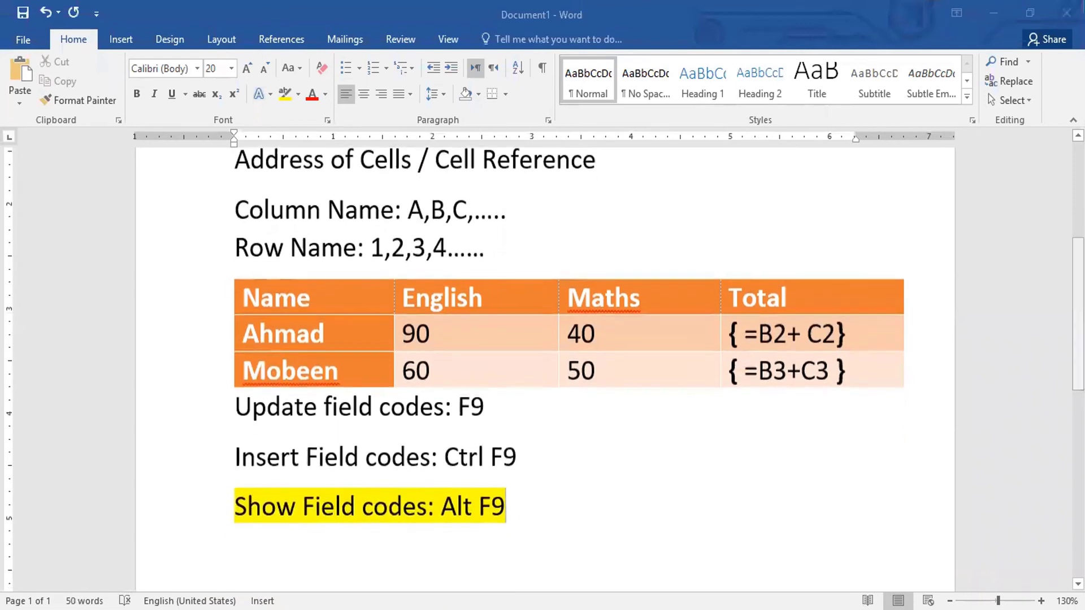
{"action": "left_click", "coordinate": [832, 362]}
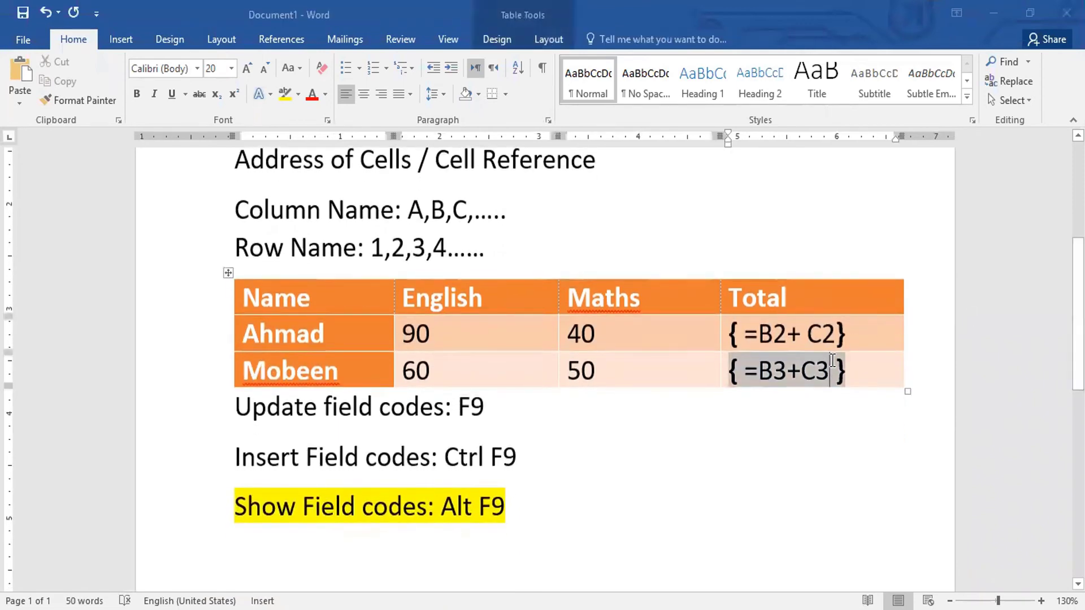
{"action": "key", "text": "alt+F9"}
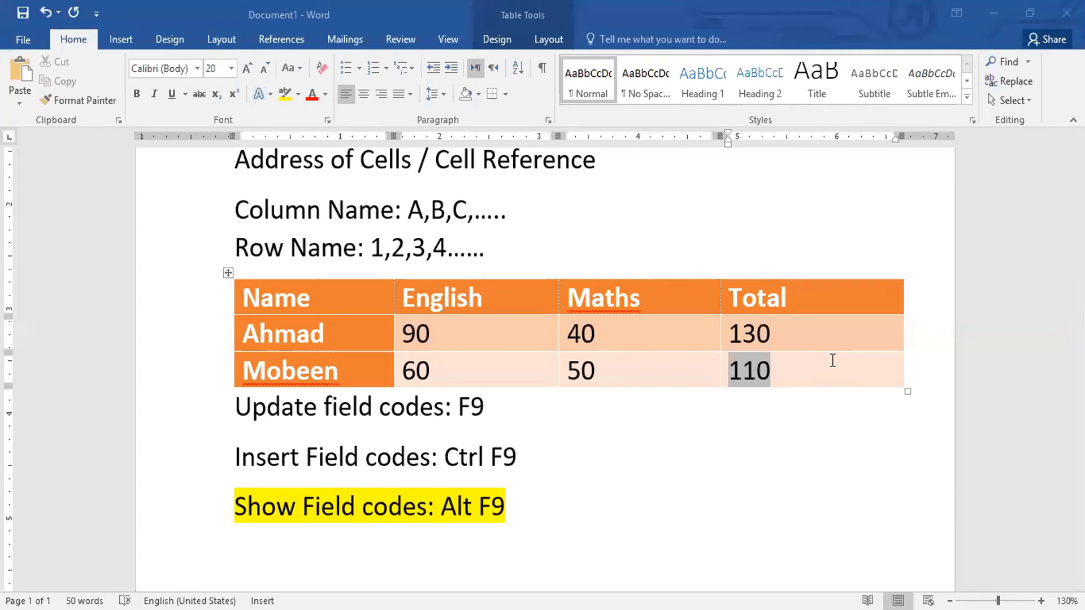
{"action": "key", "text": "alt+F9"}
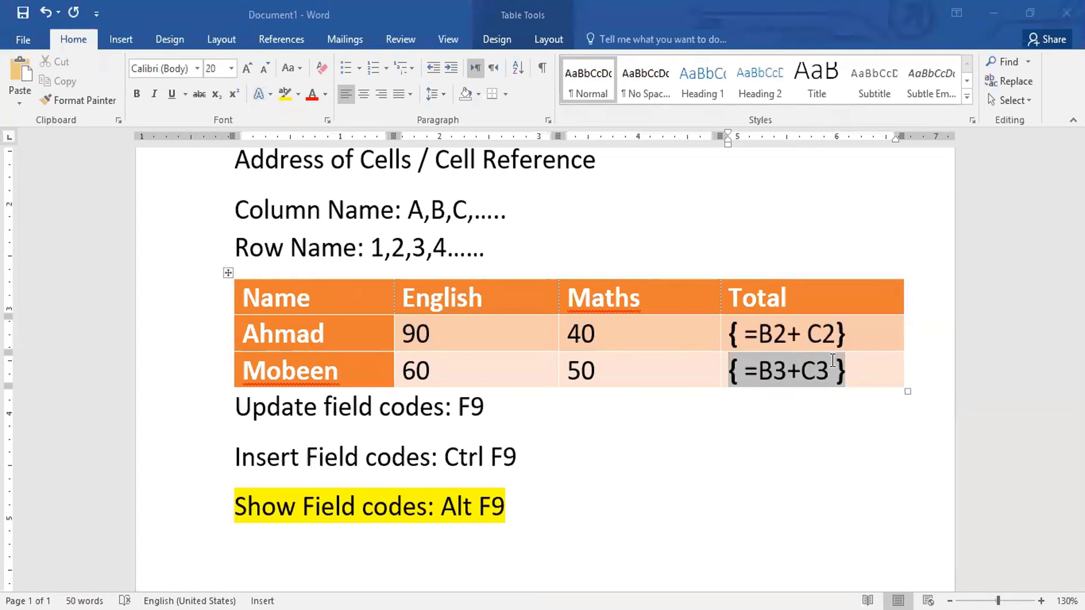
{"action": "key", "text": "alt+F9"}
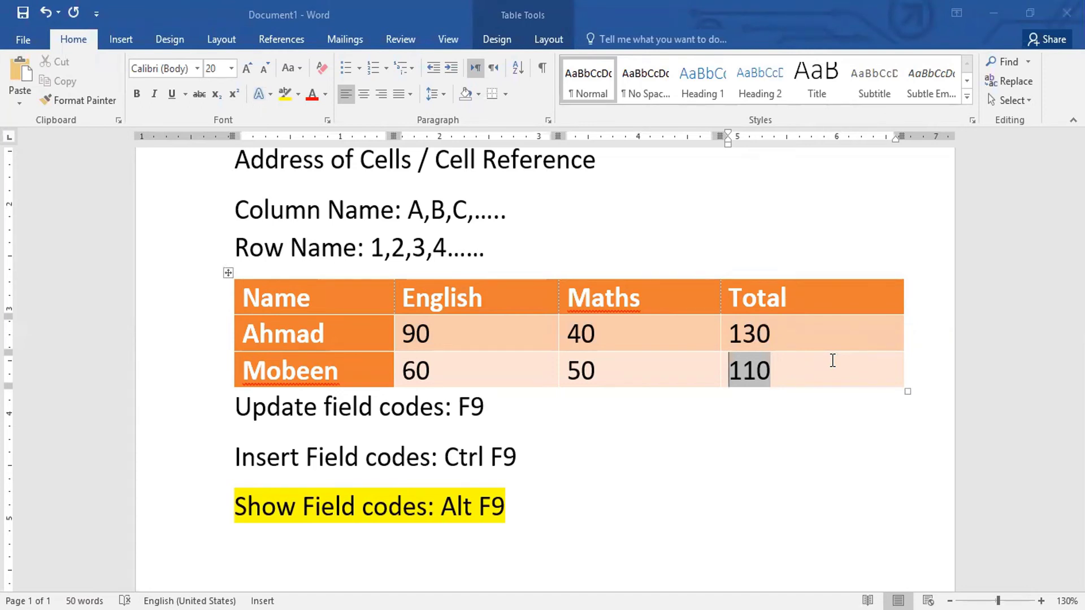
{"action": "key", "text": "alt+F9"}
{"action": "left_click", "coordinate": [781, 338]}
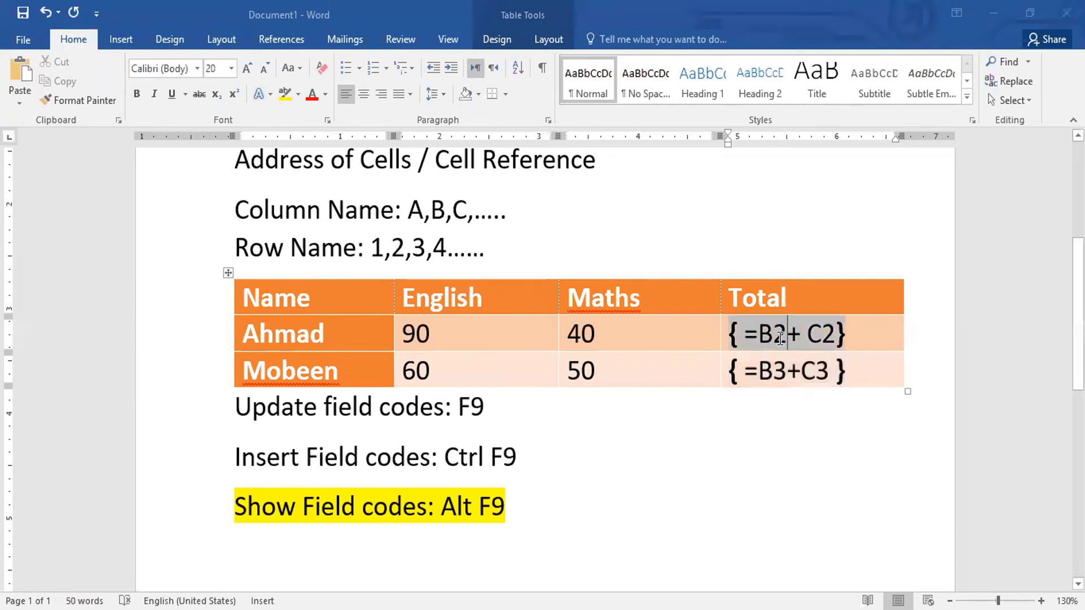
{"action": "left_click", "coordinate": [747, 391]}
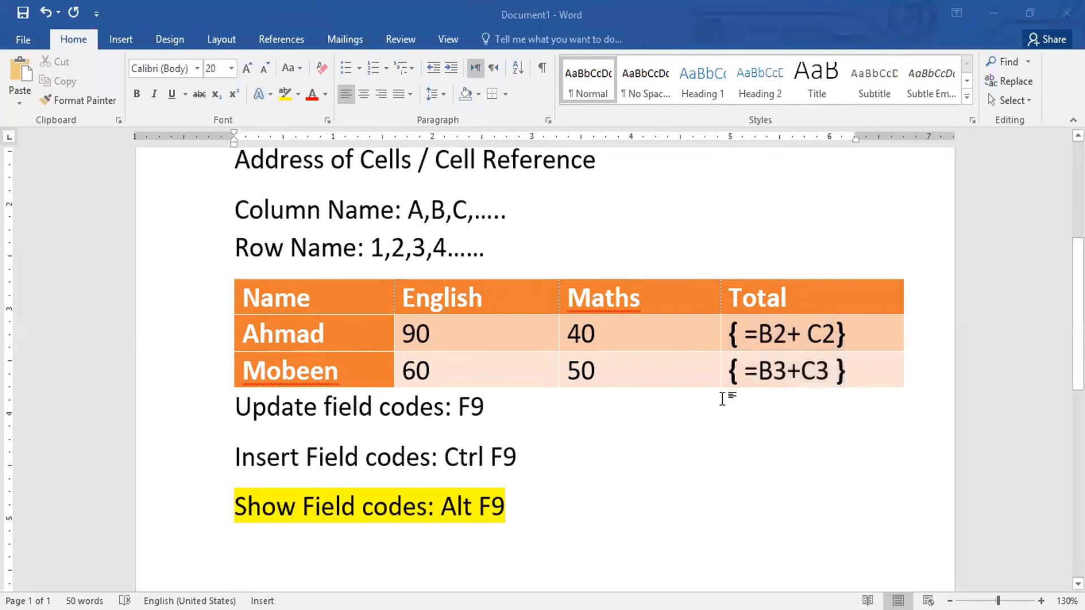
{"action": "left_click", "coordinate": [805, 334]}
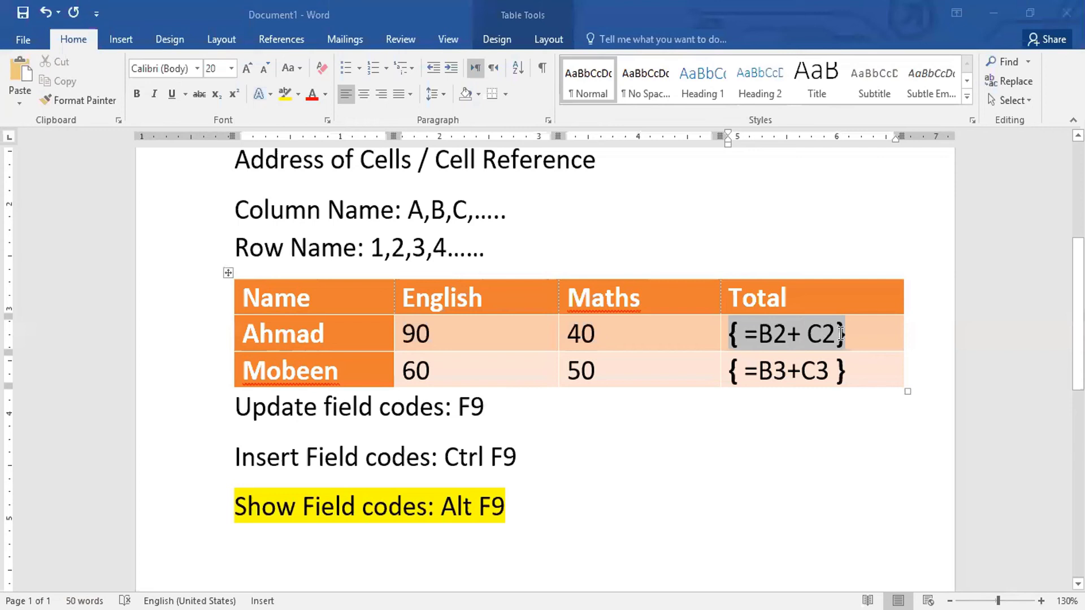
{"action": "left_click", "coordinate": [853, 334]}
{"action": "left_click", "coordinate": [780, 339]}
{"action": "left_click", "coordinate": [785, 371]}
{"action": "left_click", "coordinate": [815, 332]}
{"action": "key", "text": "alt+F9"}
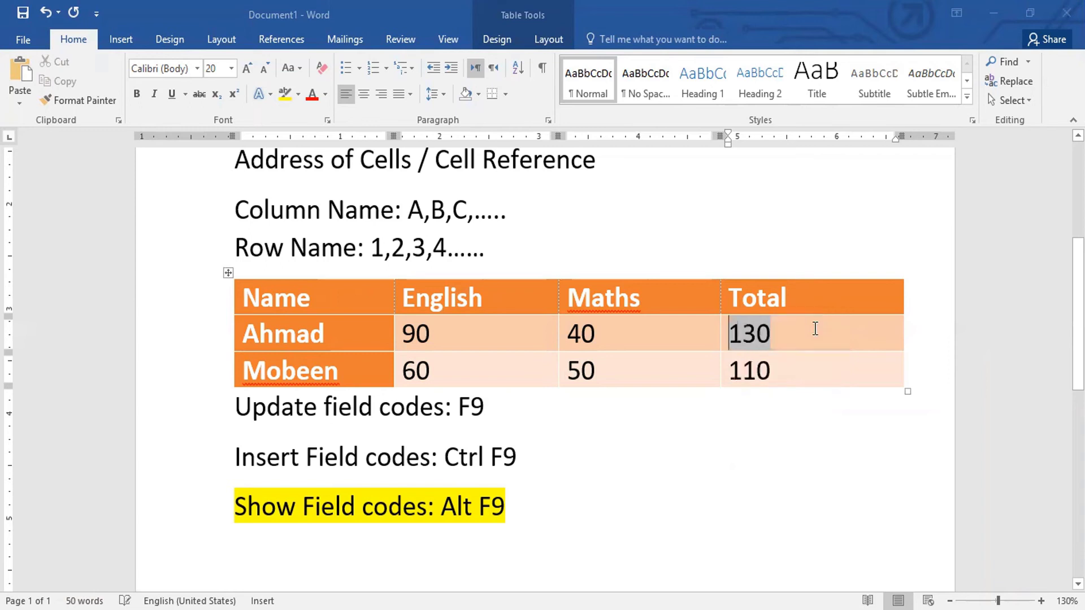
{"action": "left_click", "coordinate": [779, 345]}
{"action": "key", "text": "alt+F9"}
{"action": "key", "text": "alt+F9"}
{"action": "key", "text": "alt+F9"}
{"action": "key", "text": "alt+F9"}
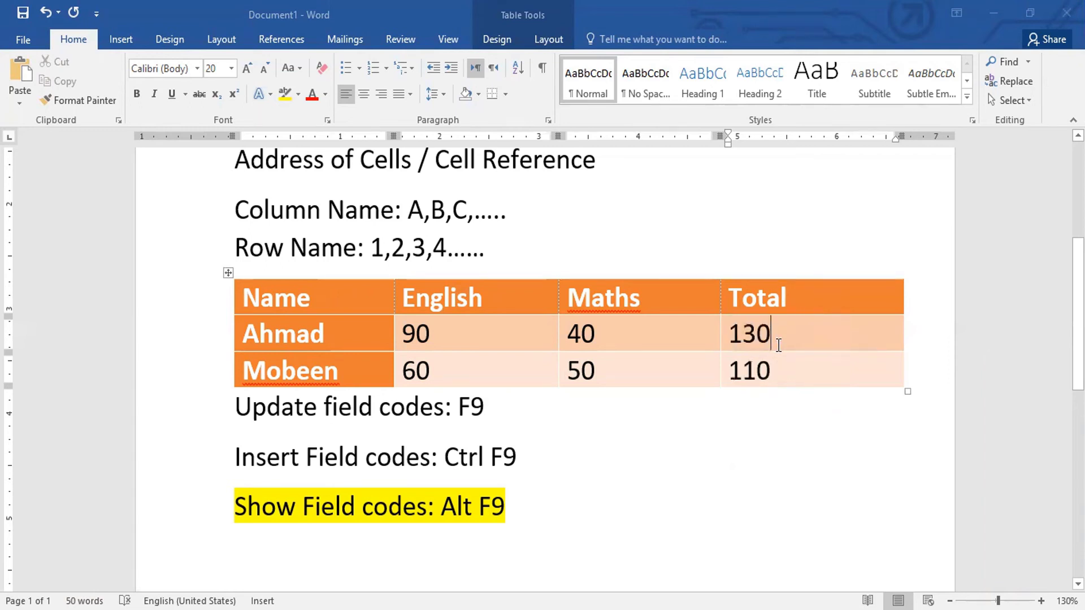
- Centre the Value 1/Value 2/Action header row
{"action": "left_click_drag", "start_coordinate": [535, 514], "coordinate": [263, 418]}
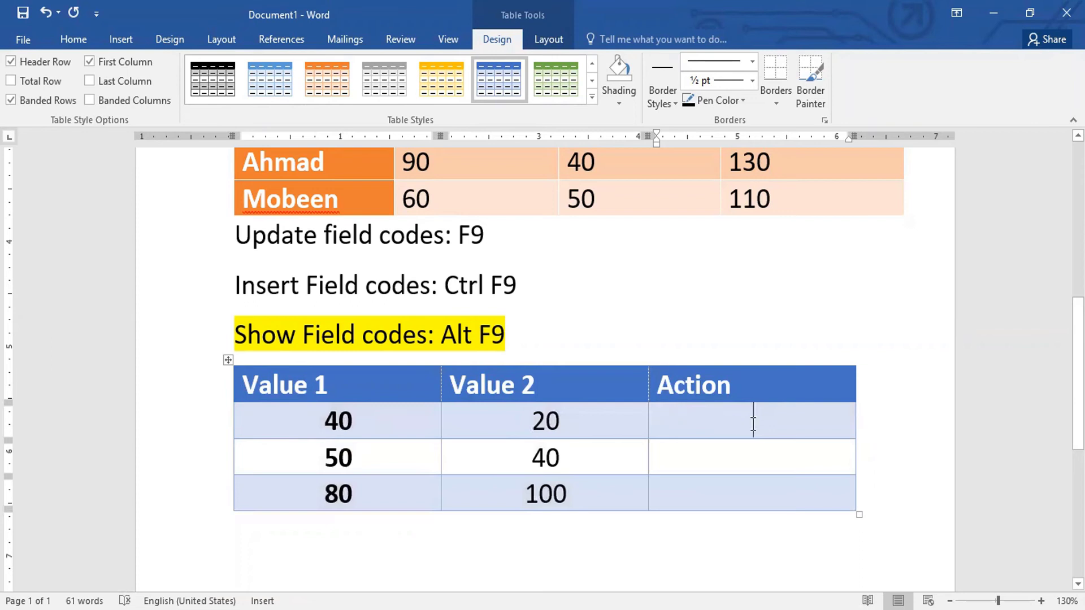
{"action": "left_click_drag", "start_coordinate": [751, 389], "coordinate": [334, 389]}
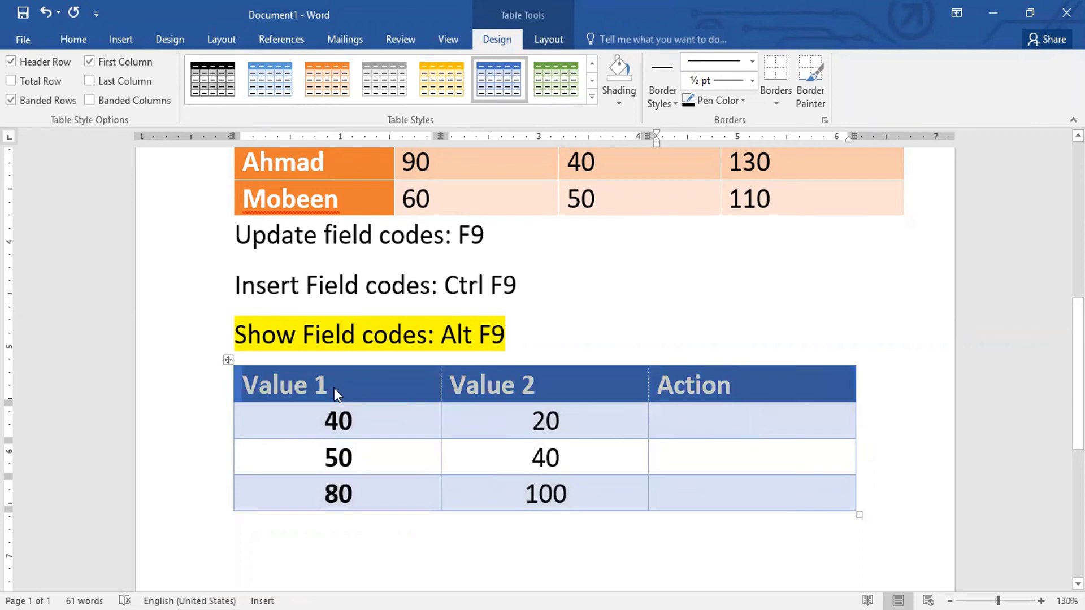
{"action": "key", "text": "ctrl+e"}
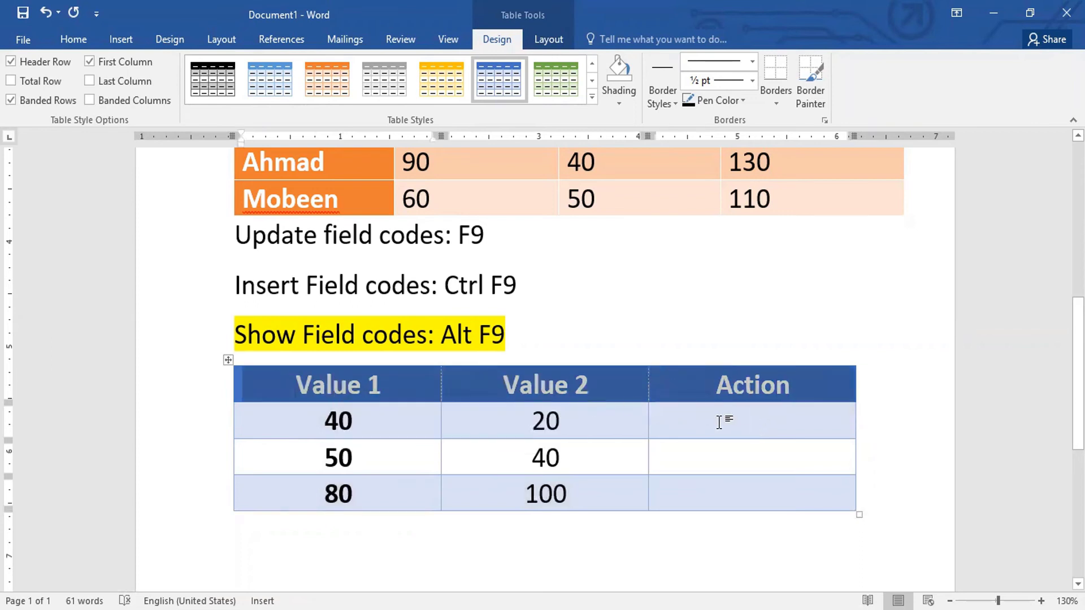
- Start an empty = formula field in the first Action cell
{"action": "left_click", "coordinate": [726, 421]}
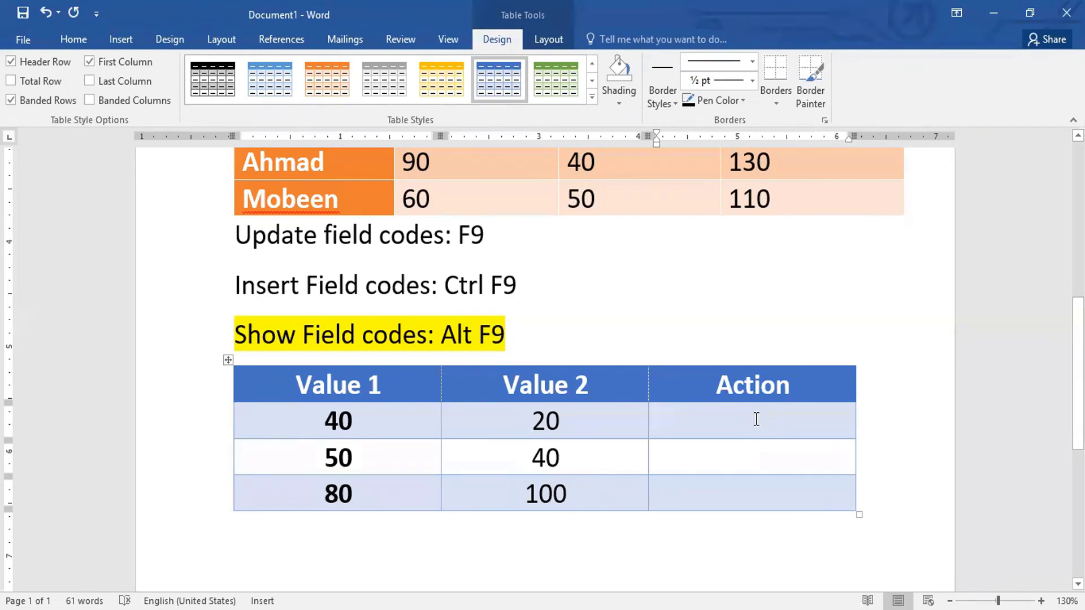
{"action": "key", "text": "ctrl+F9"}
{"action": "type", "text": "="}
- Complete the first Action field as =A2-B2 and update it to show 20
{"action": "double_click", "coordinate": [349, 418]}
{"action": "type", "text": "A"}
{"action": "key", "text": "ctrl+z"}
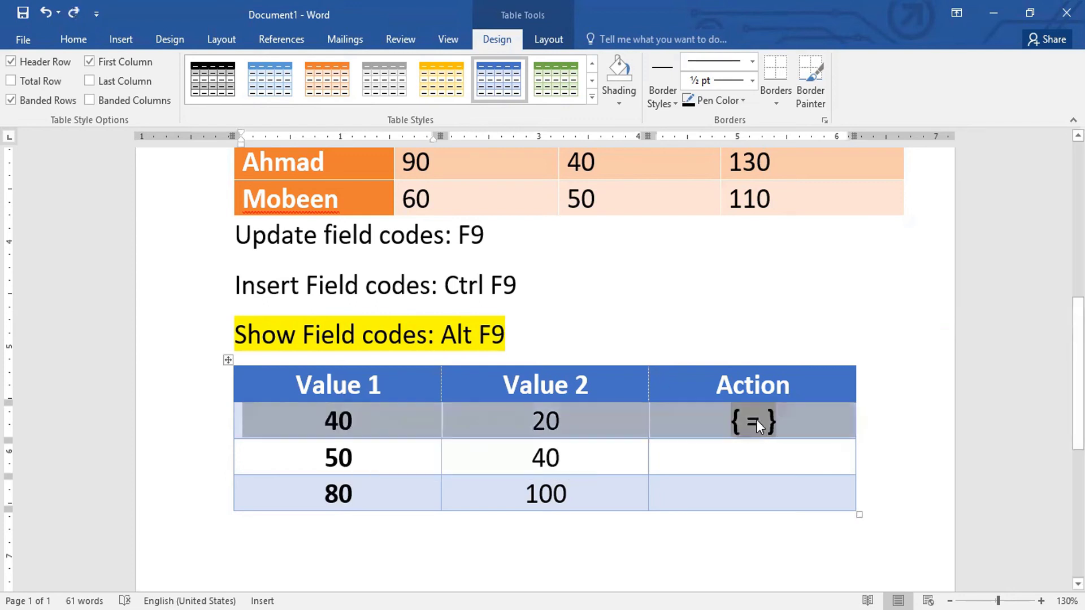
{"action": "left_click", "coordinate": [766, 423]}
{"action": "type", "text": "A2"}
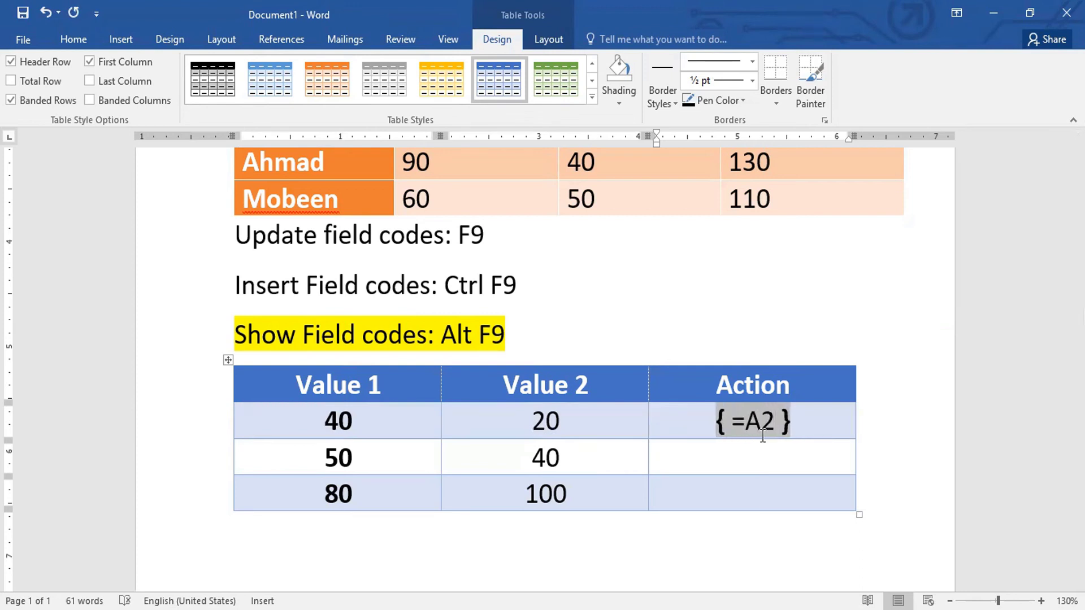
{"action": "type", "text": "-"}
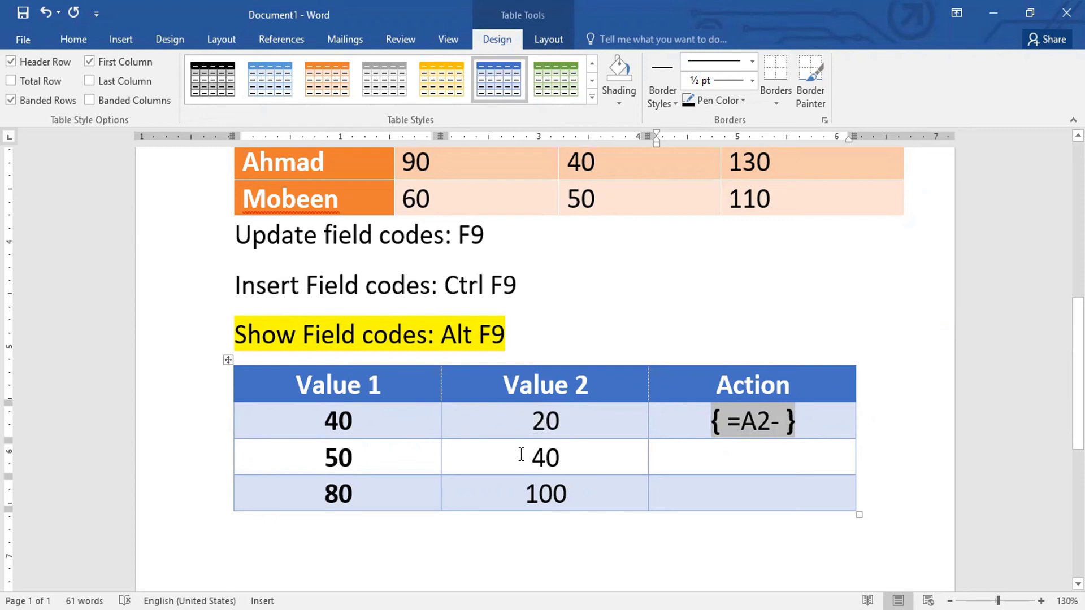
{"action": "type", "text": "B"}
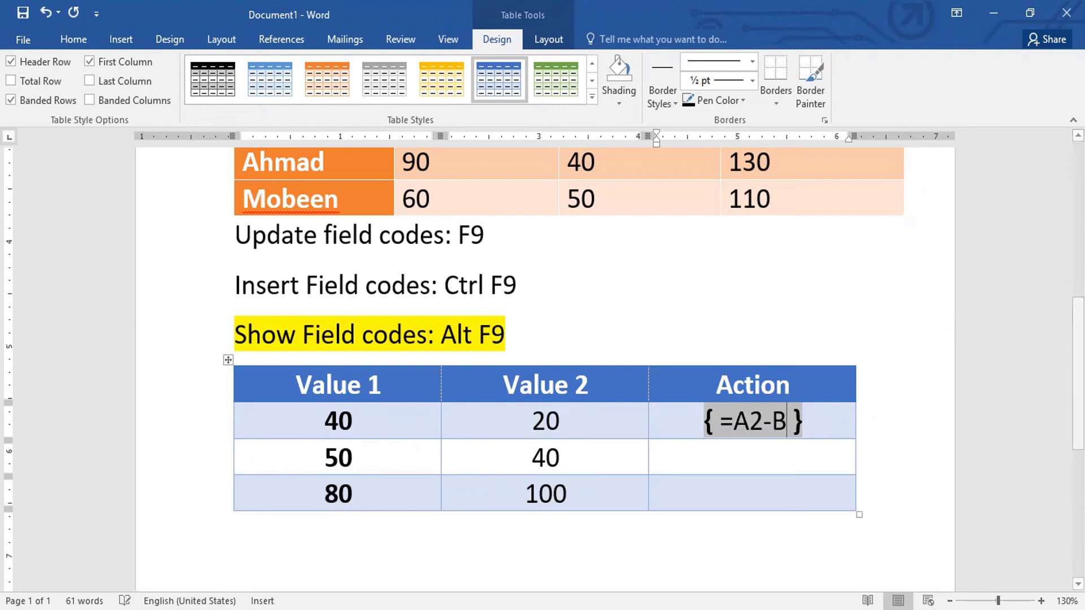
{"action": "type", "text": "2"}
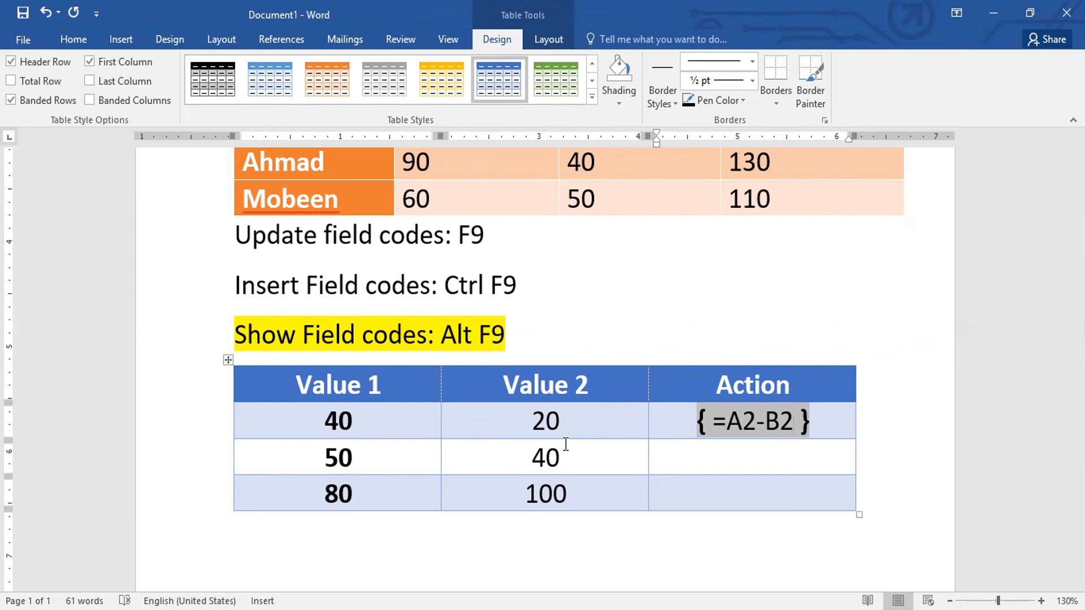
{"action": "left_click", "coordinate": [748, 419]}
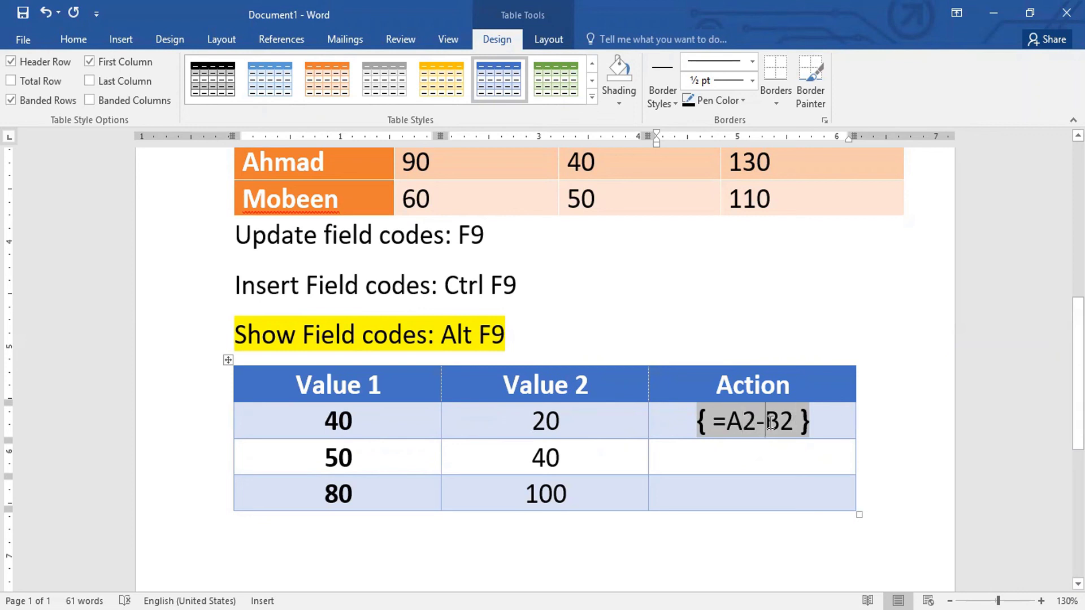
{"action": "left_click", "coordinate": [765, 421]}
{"action": "key", "text": "F9"}
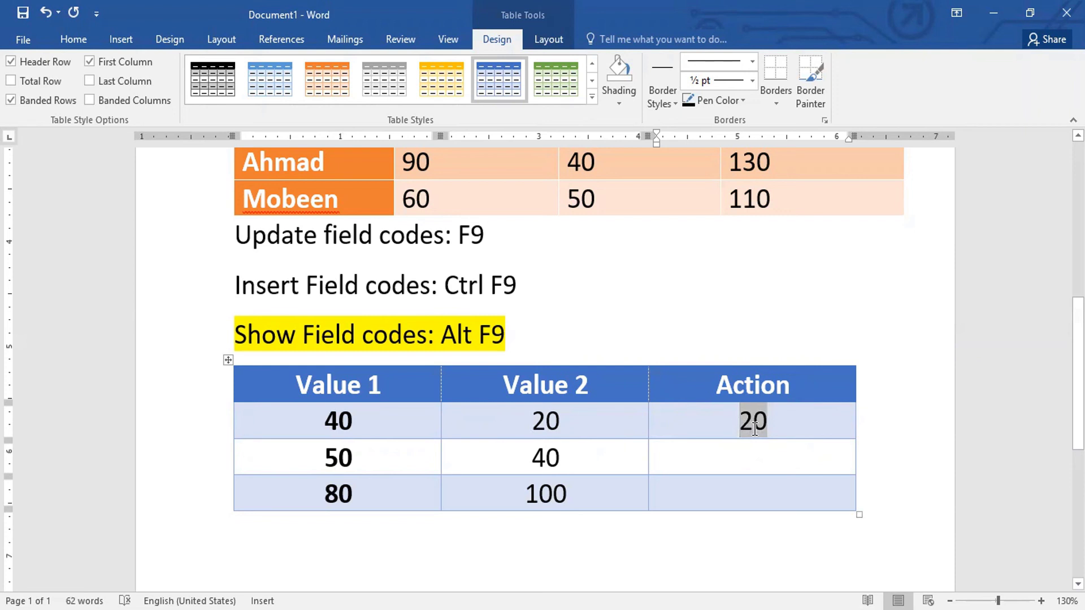
- Insert an =A3*B3 field in the second Action cell, displaying 2000
{"action": "left_click", "coordinate": [776, 448]}
{"action": "key", "text": "ctrl+F9"}
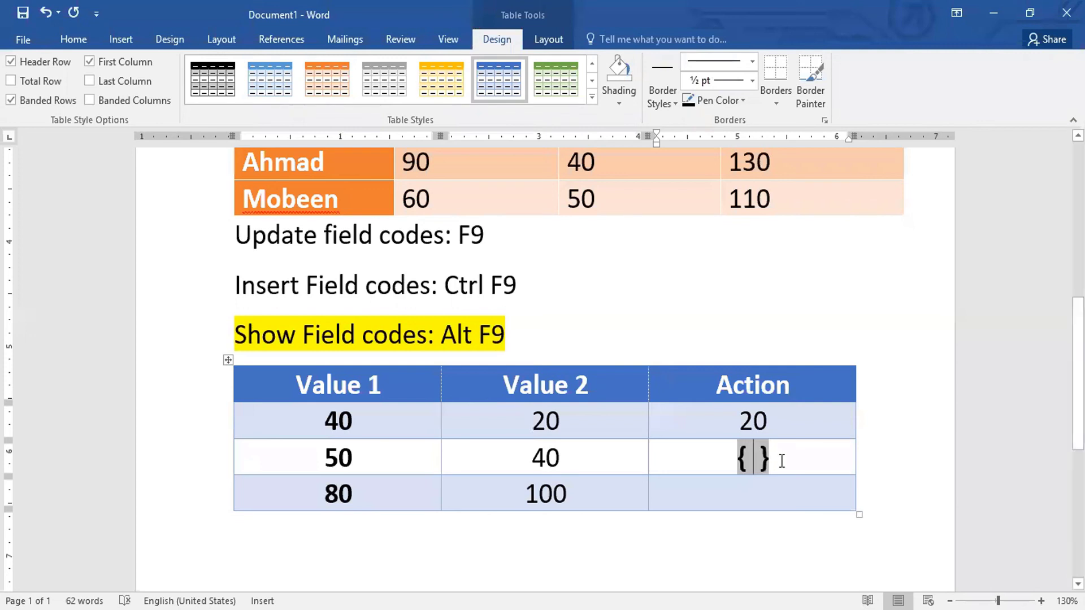
{"action": "type", "text": "="}
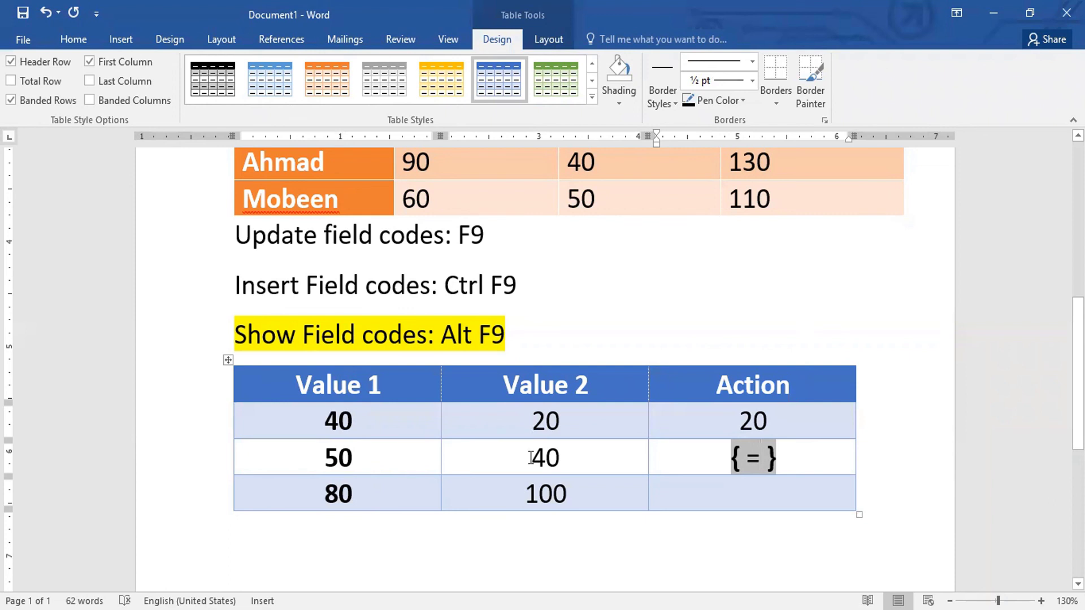
{"action": "type", "text": "A"}
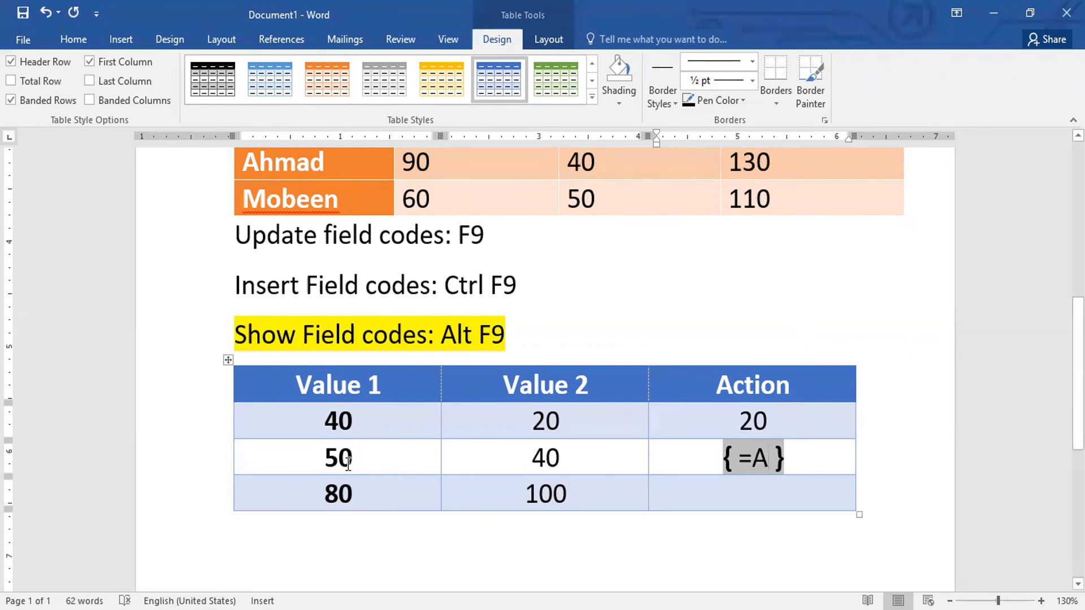
{"action": "type", "text": "3"}
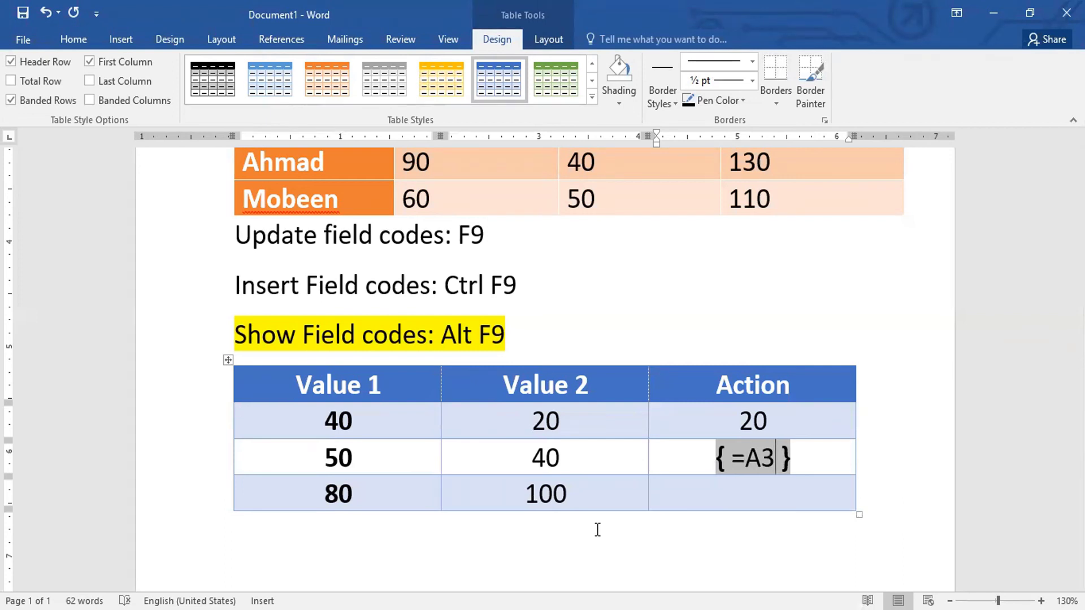
{"action": "type", "text": "*"}
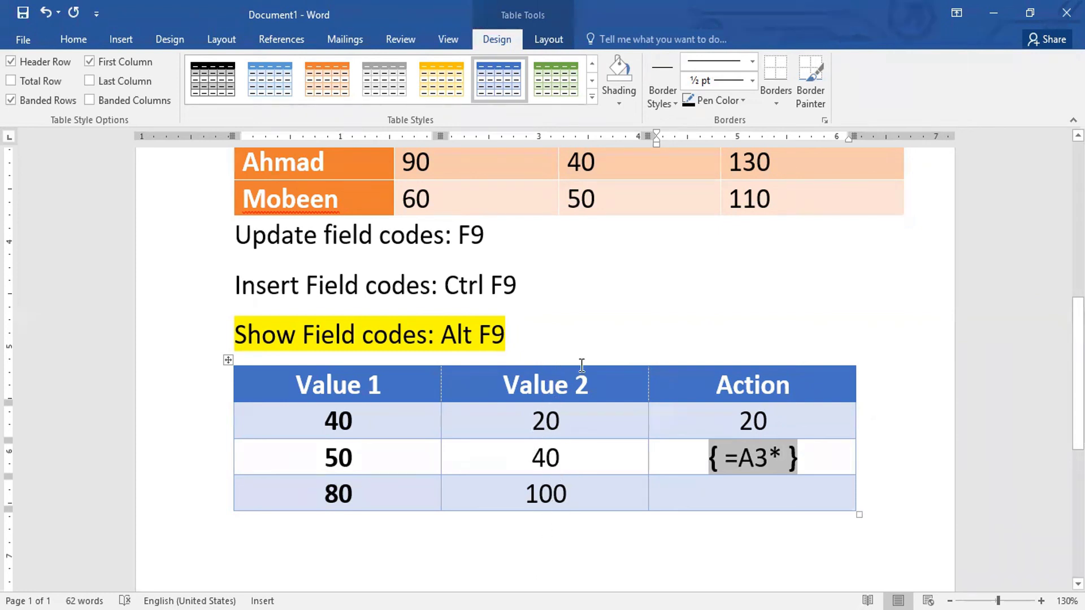
{"action": "type", "text": "B"}
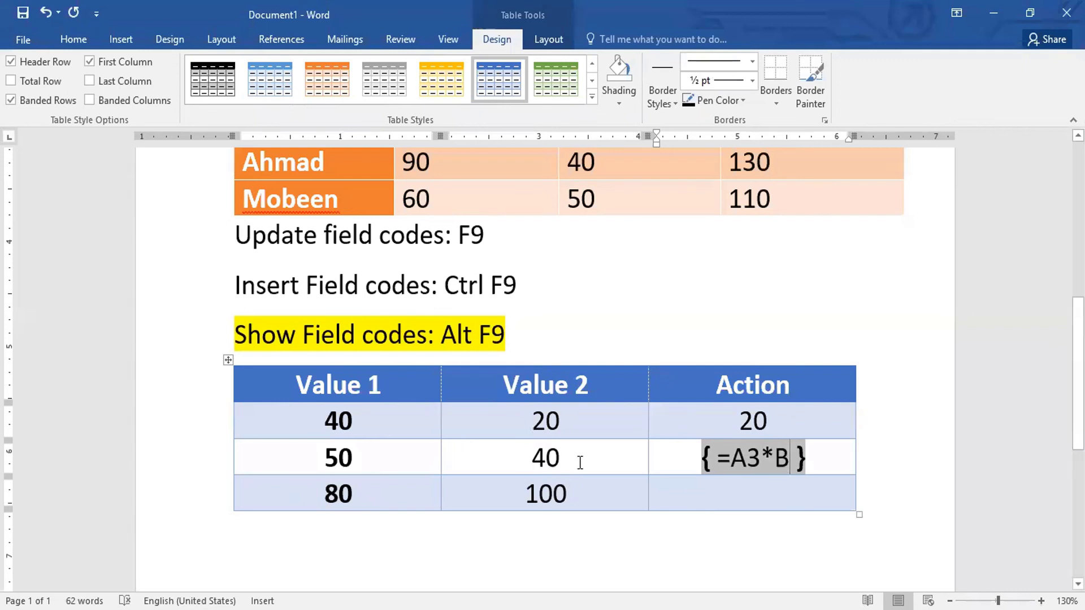
{"action": "type", "text": "3"}
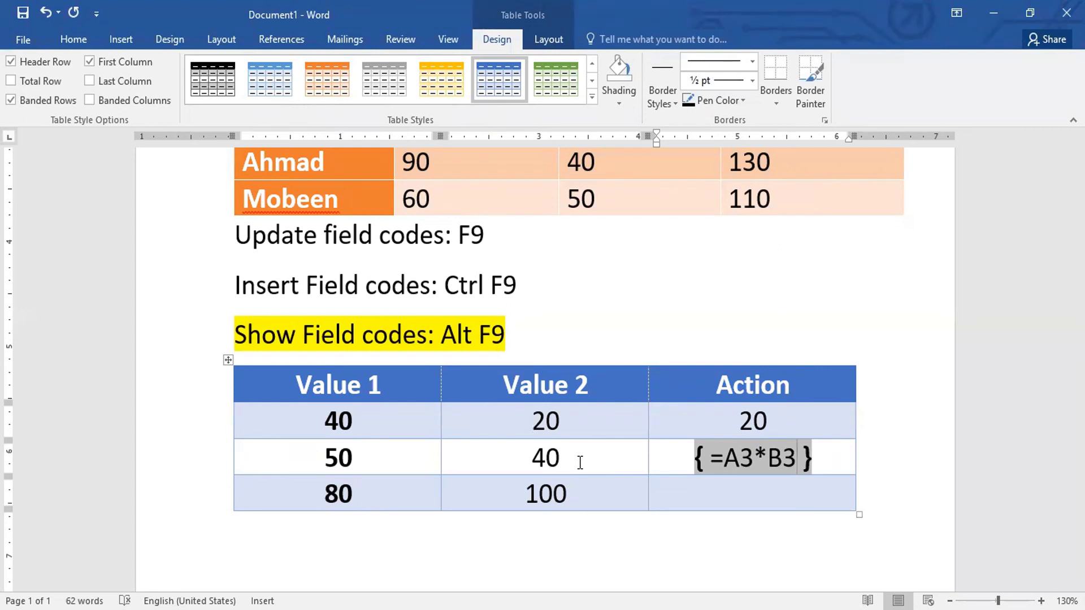
{"action": "key", "text": "F9"}
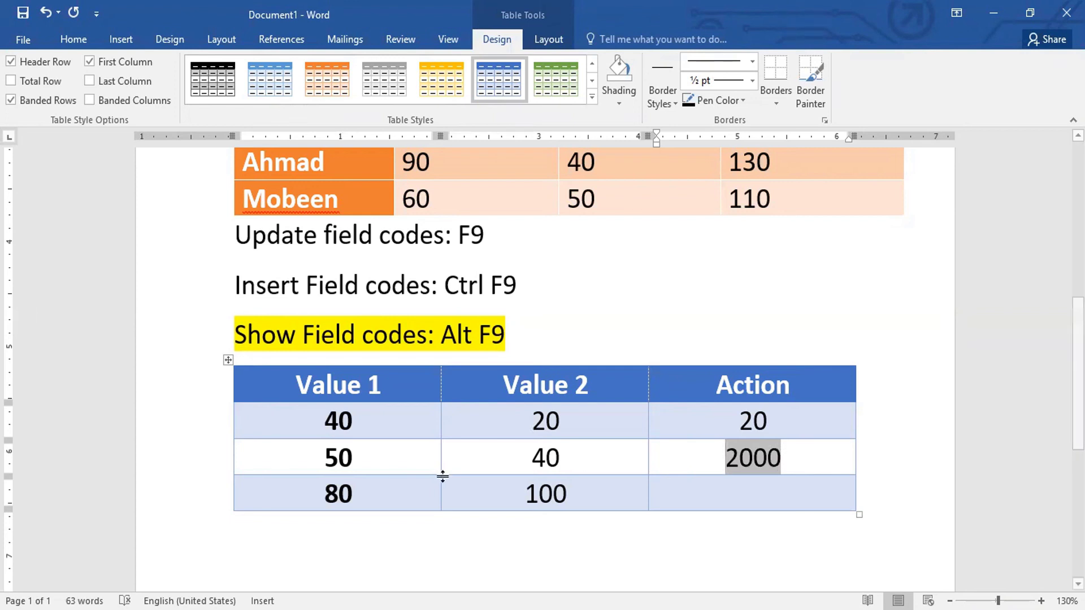
- Replace the last row's Value 2 of 100 with 2
{"action": "left_click_drag", "start_coordinate": [584, 496], "coordinate": [528, 495]}
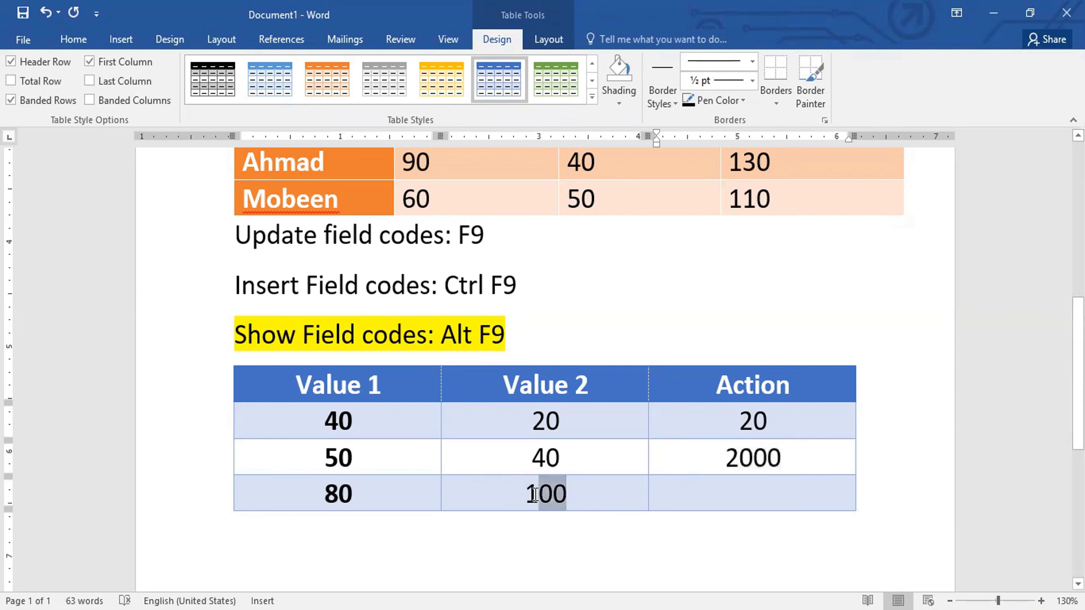
{"action": "type", "text": "2"}
{"action": "left_click", "coordinate": [751, 500]}
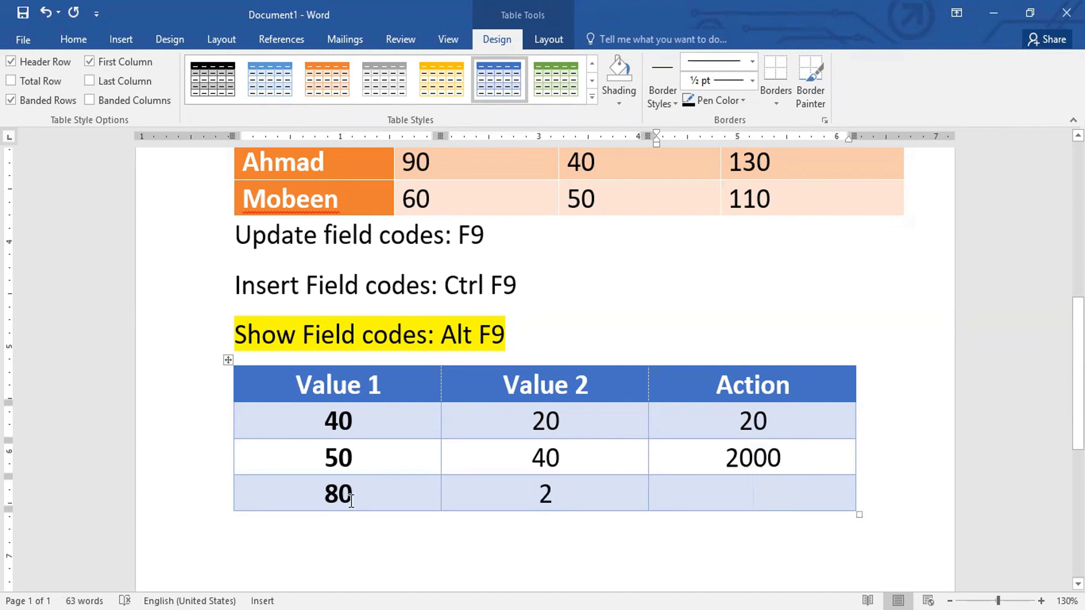
{"action": "left_click_drag", "start_coordinate": [321, 500], "coordinate": [361, 498]}
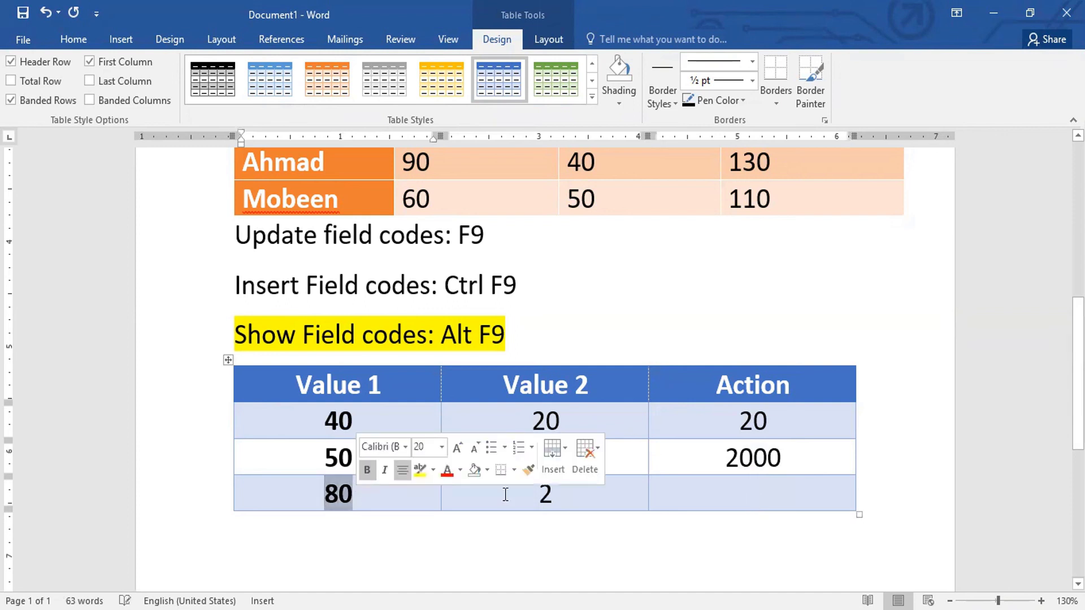
{"action": "left_click_drag", "start_coordinate": [505, 495], "coordinate": [560, 496]}
{"action": "left_click", "coordinate": [580, 498]}
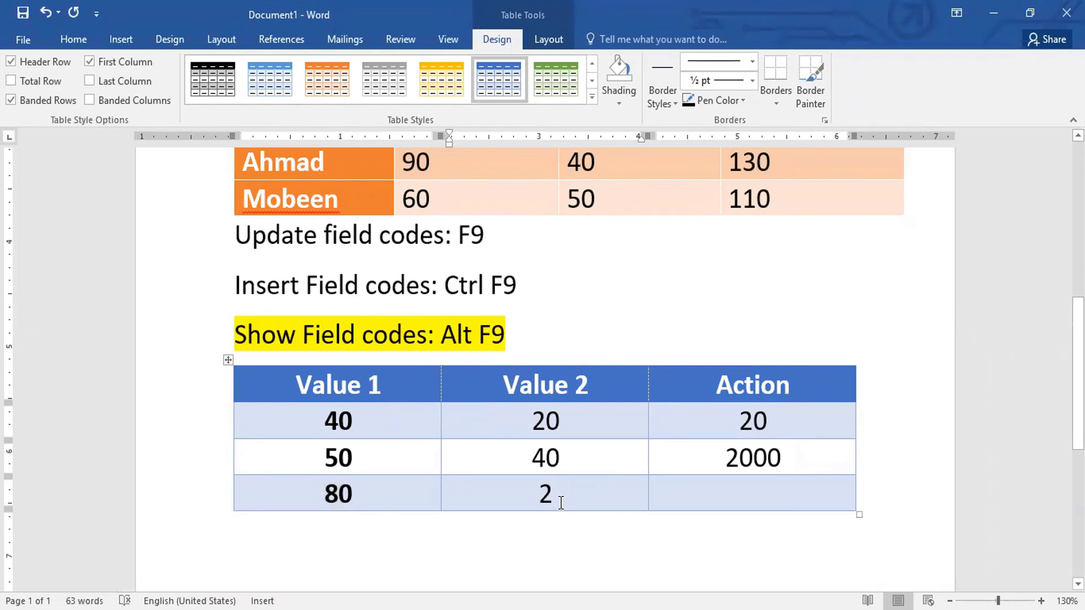
{"action": "left_click", "coordinate": [749, 491]}
- Insert an =A4/B4 formula field in the last Action cell and update it to show the quotient
{"action": "key", "text": "ctrl+F9"}
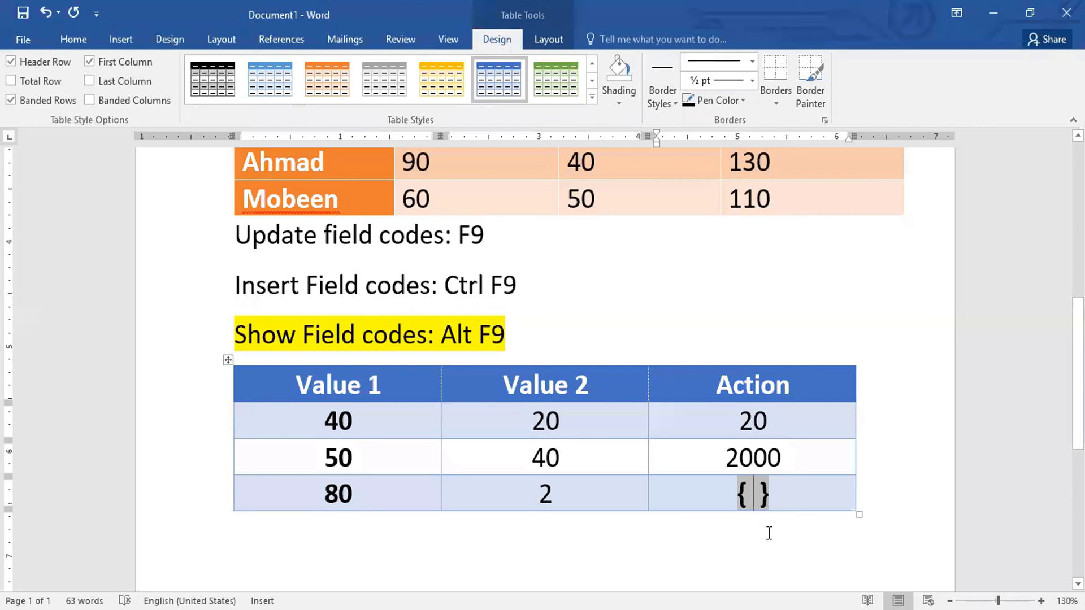
{"action": "type", "text": "= "}
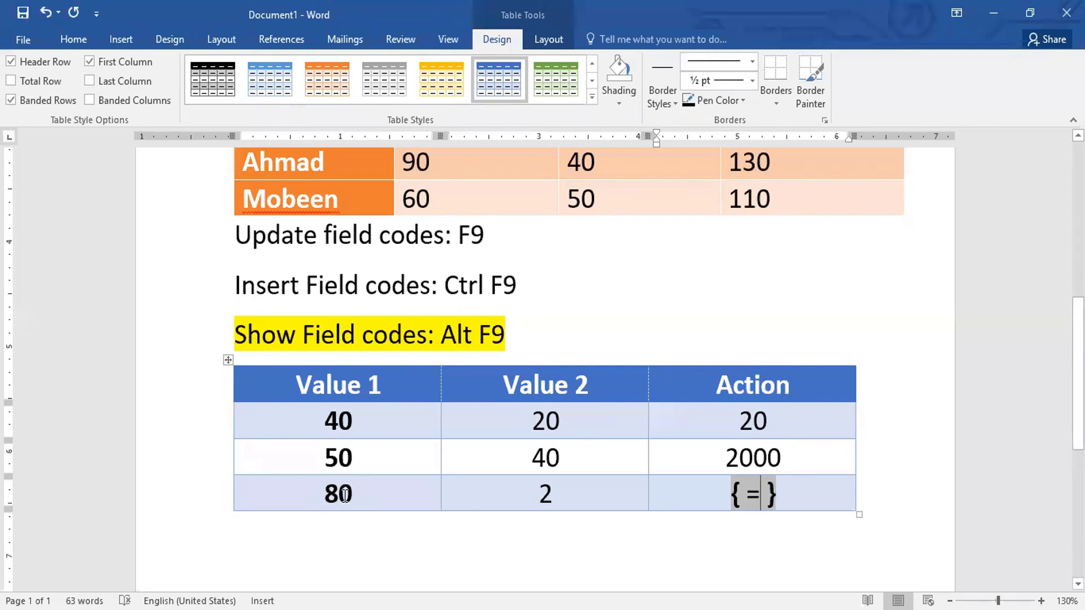
{"action": "type", "text": "A"}
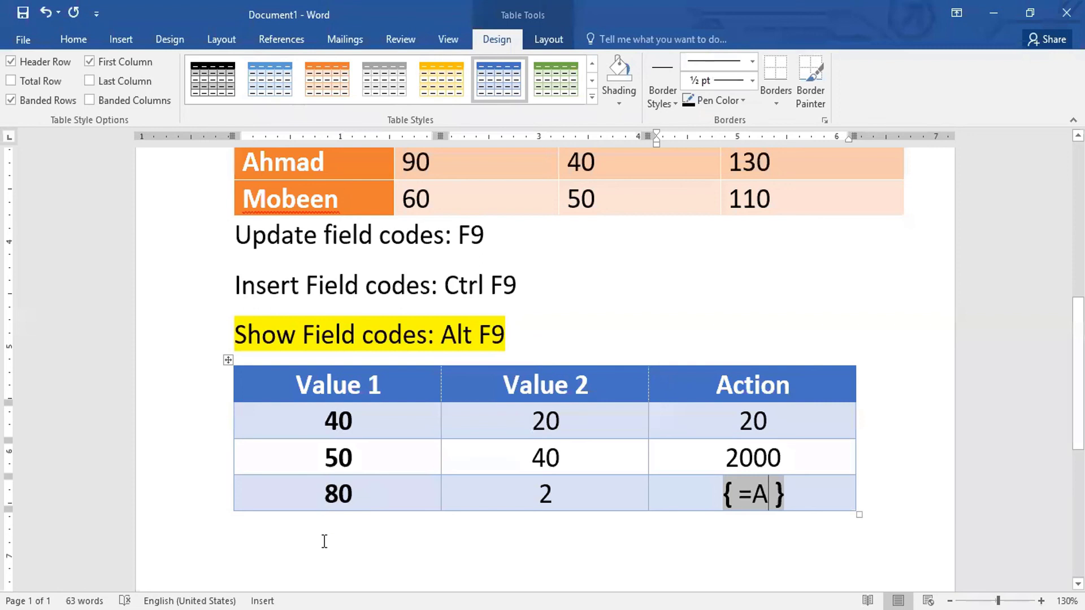
{"action": "type", "text": "4"}
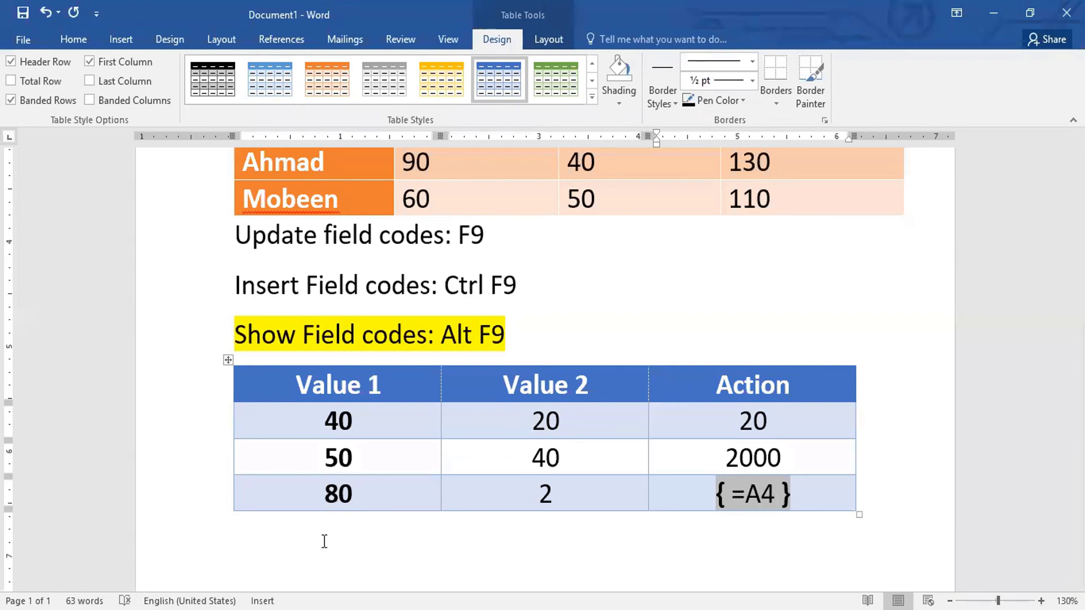
{"action": "type", "text": "/"}
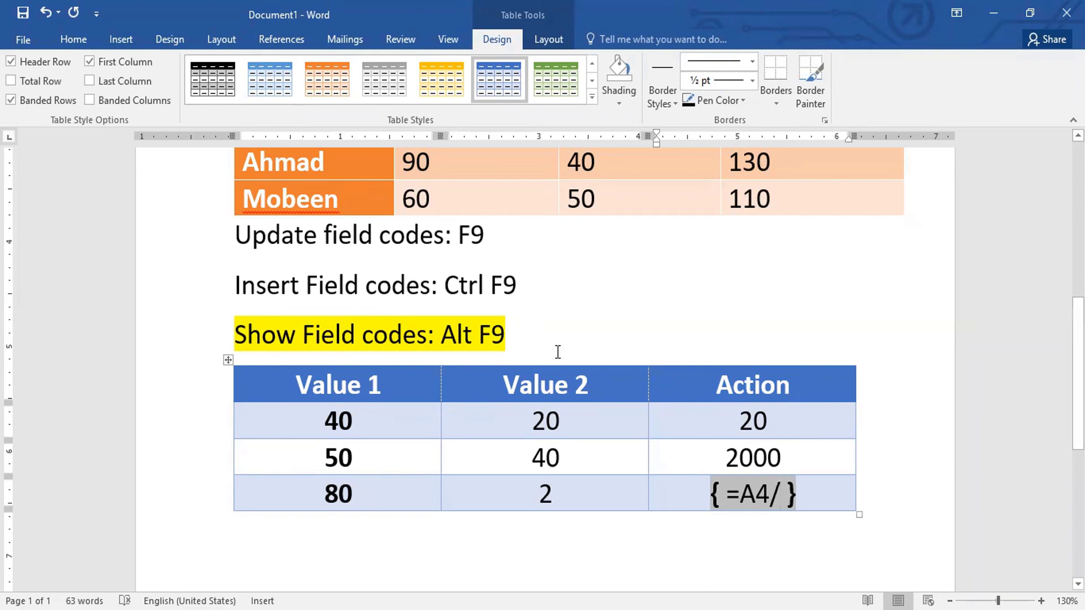
{"action": "type", "text": "B"}
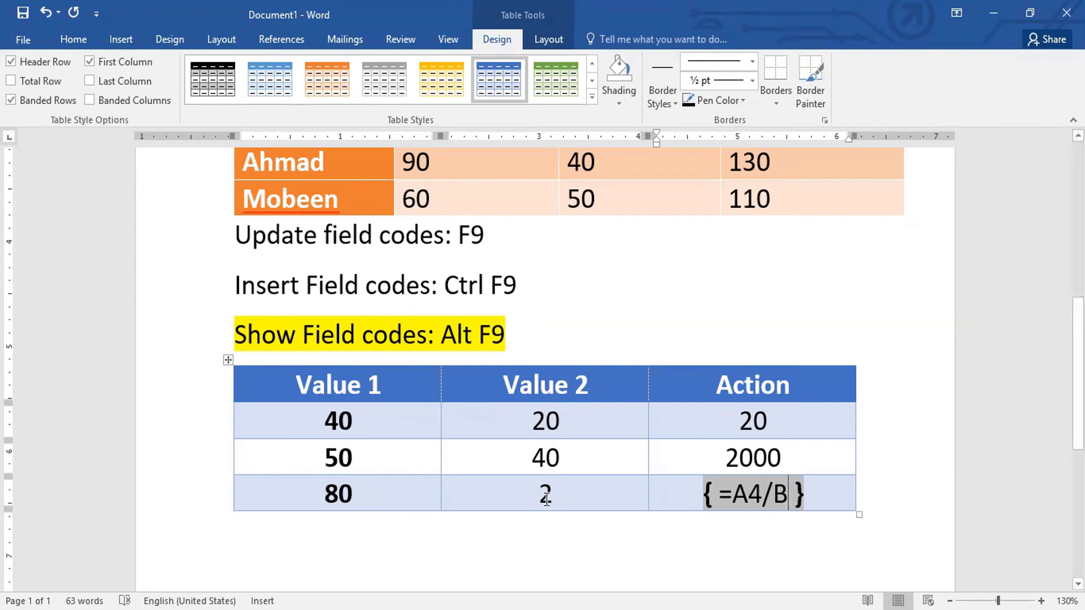
{"action": "type", "text": "4"}
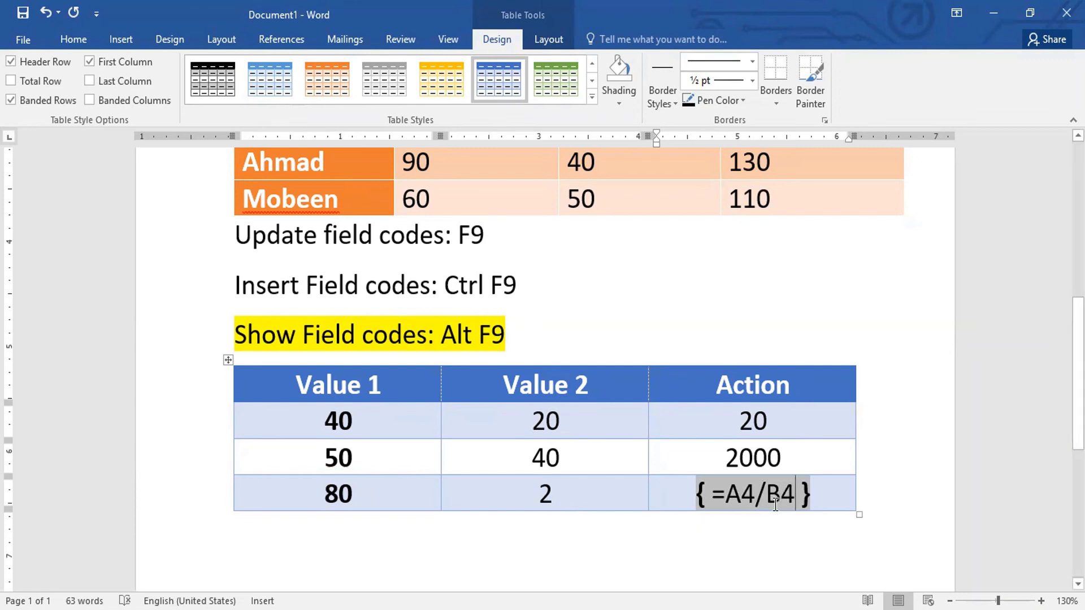
{"action": "key", "text": "F9"}
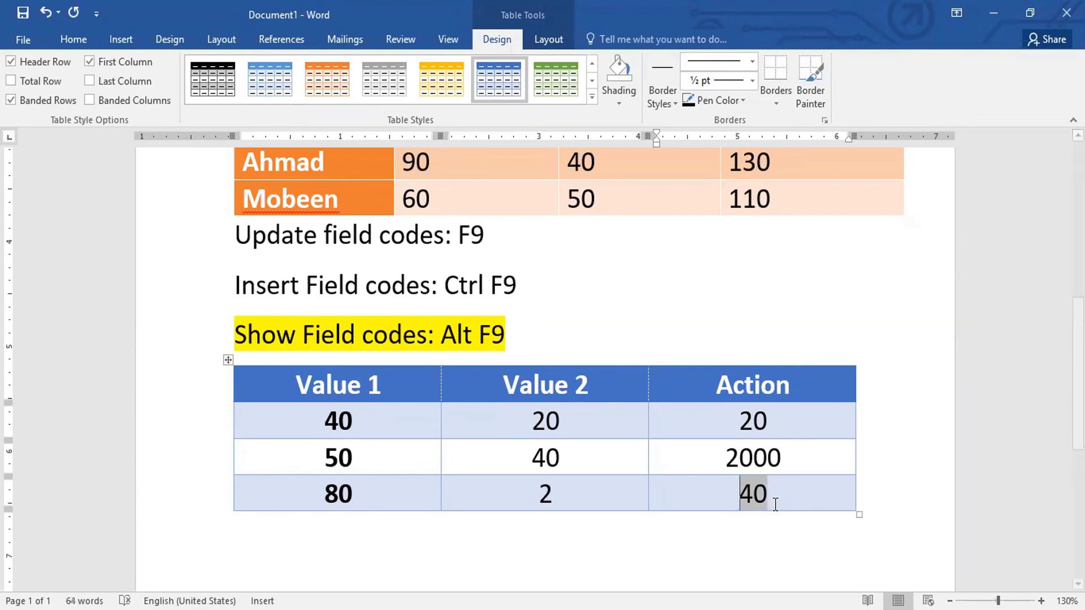